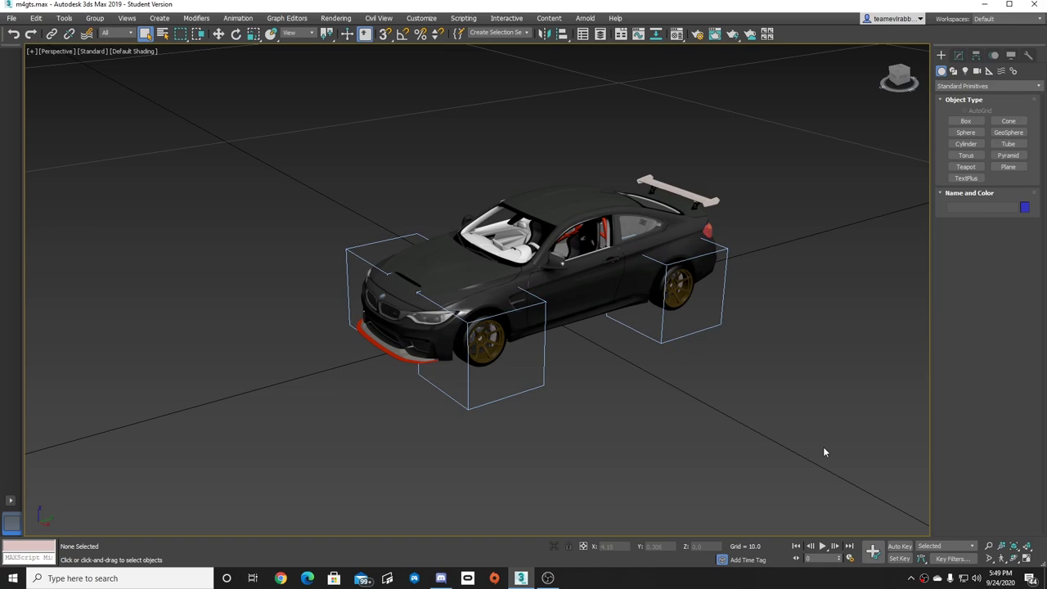
# Examine the BMW M4 car model from the rear and front sides.
pyautogui.moveTo(903, 75); pyautogui.dragTo(864, 100)
pyautogui.moveTo(380, 254); pyautogui.dragTo(589, 360, button='middle')
pyautogui.scroll(8, 589, 360)
pyautogui.scroll(-8, 589, 360)
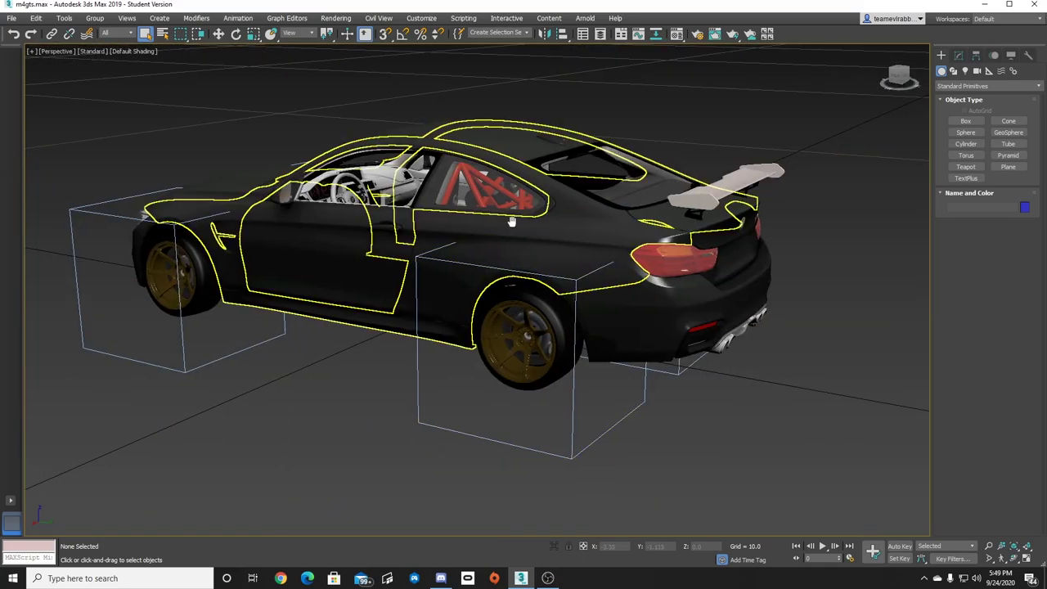
pyautogui.moveTo(511, 221); pyautogui.dragTo(537, 279, button='middle')
pyautogui.moveTo(899, 78); pyautogui.dragTo(761, 88)
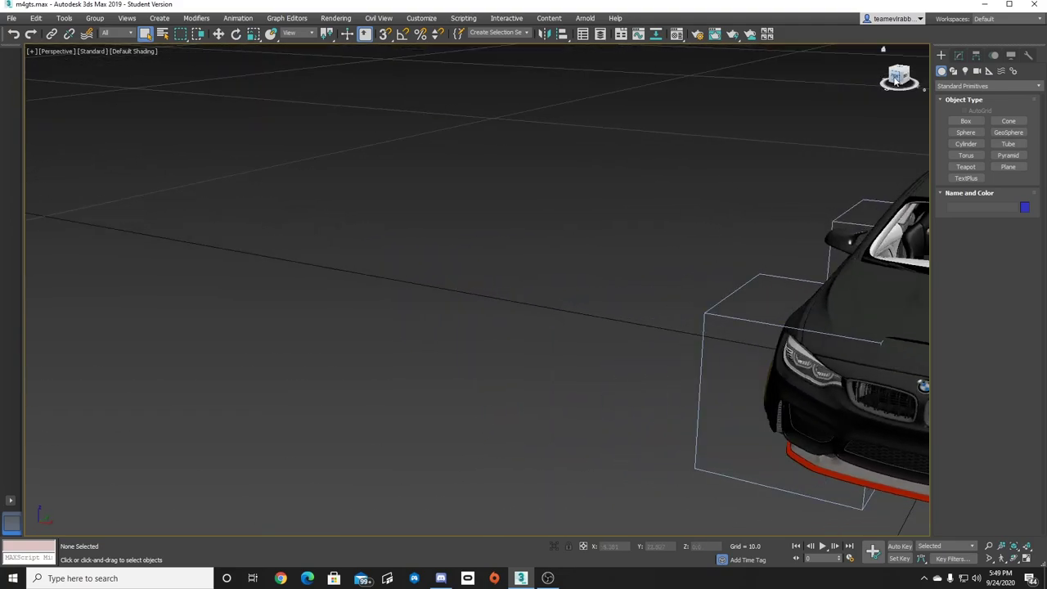
pyautogui.moveTo(880, 324); pyautogui.dragTo(389, 276, button='middle')
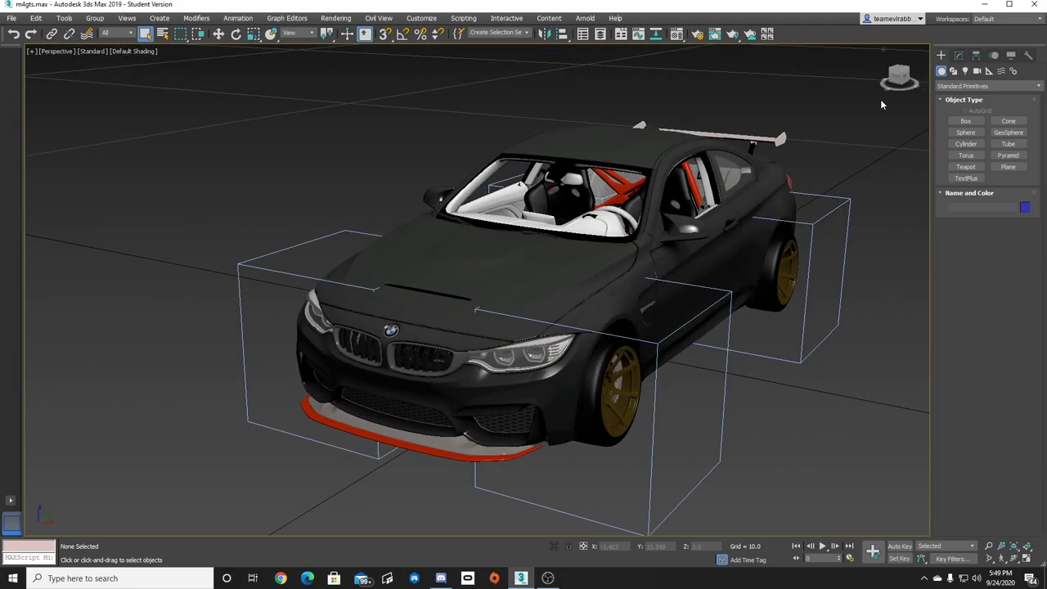
pyautogui.moveTo(905, 80)
pyautogui.mouseDown()
pyautogui.moveTo(867, 77)
pyautogui.moveTo(906, 75)
pyautogui.mouseUp()
pyautogui.scroll(-3, 776, 309)
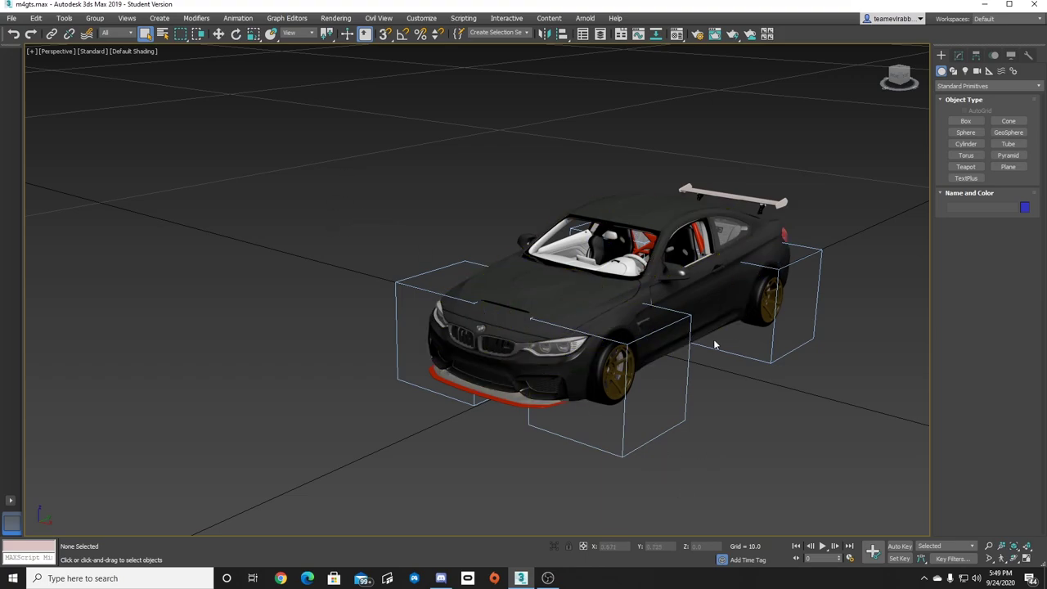
# Export the scene as an FBX file over the existing bmw_m4 in the Desktop's AC mods folder, confirming the replacement.
pyautogui.click(11, 18)
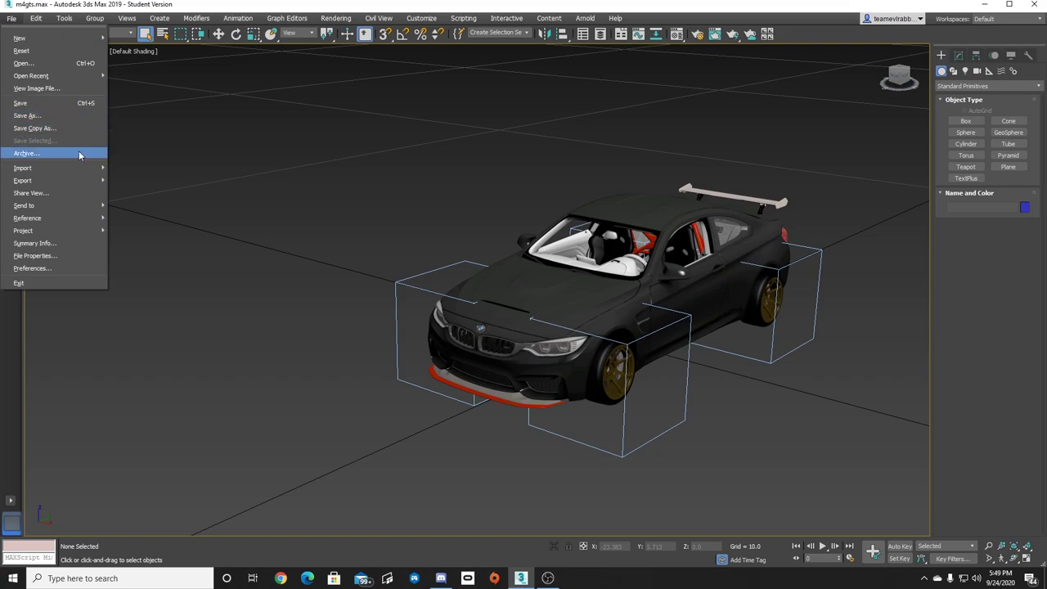
pyautogui.moveTo(69, 186)
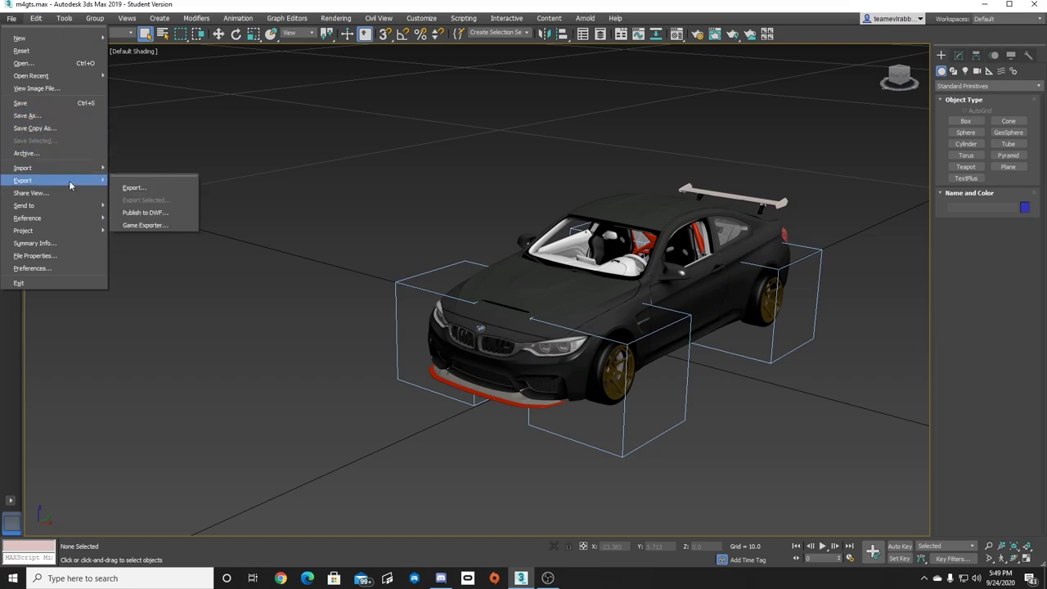
pyautogui.click(132, 188)
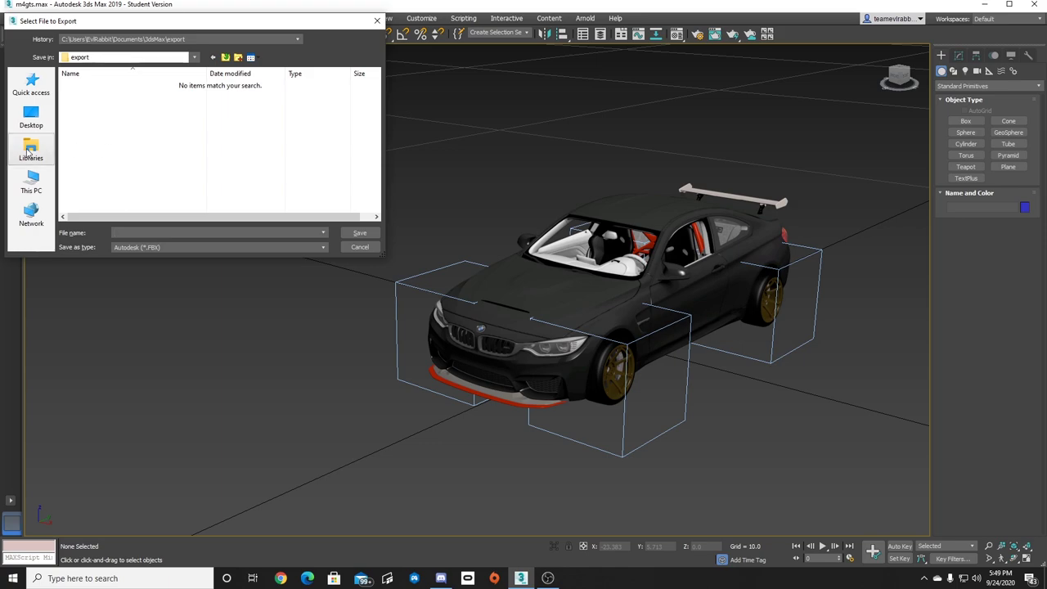
pyautogui.click(31, 119)
pyautogui.scroll(-5, 187, 178)
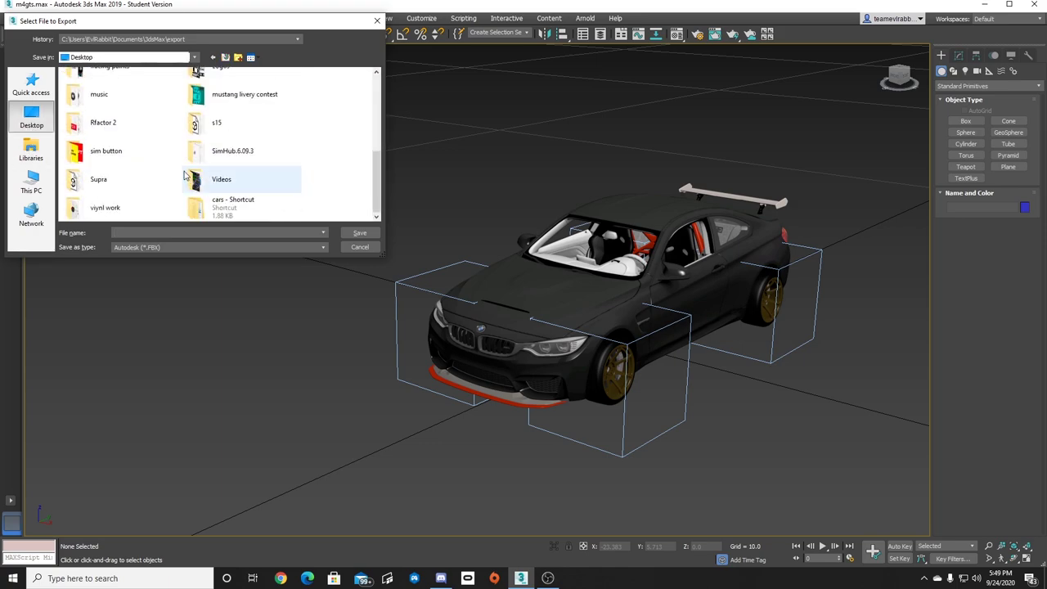
pyautogui.scroll(3, 196, 173)
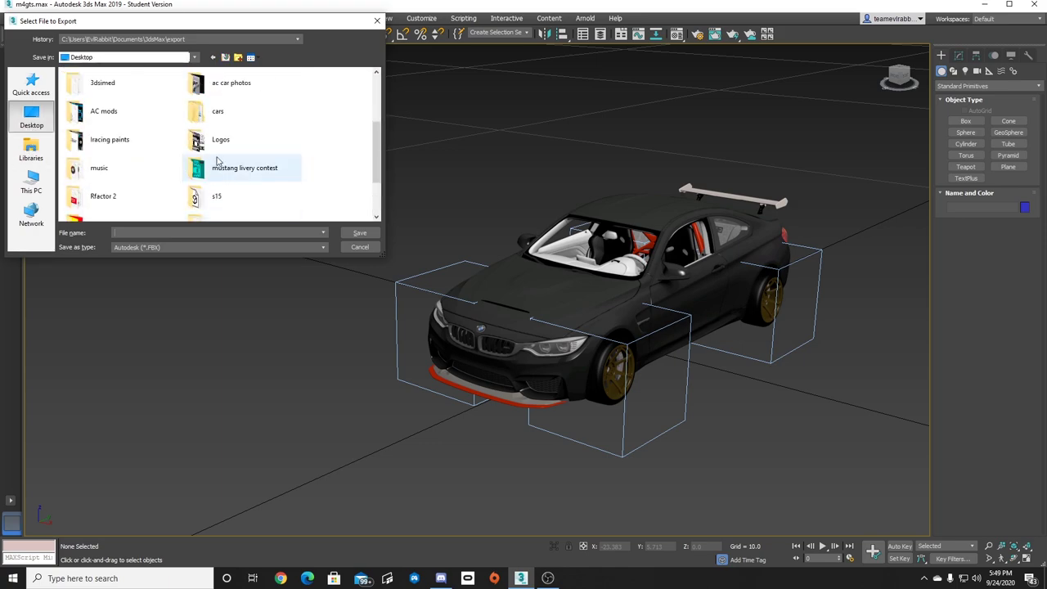
pyautogui.doubleClick(95, 110)
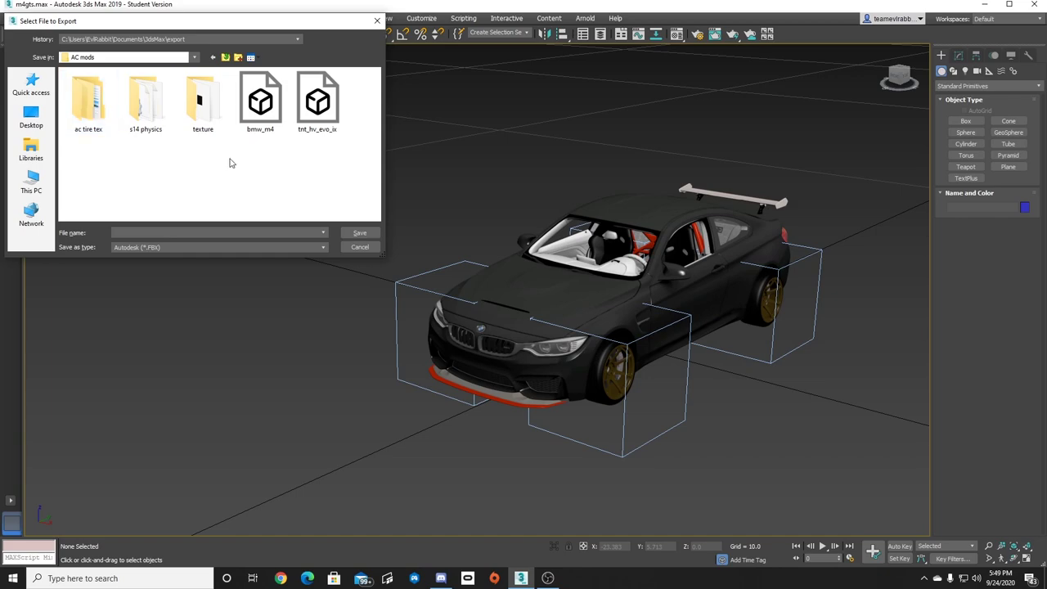
pyautogui.click(258, 115)
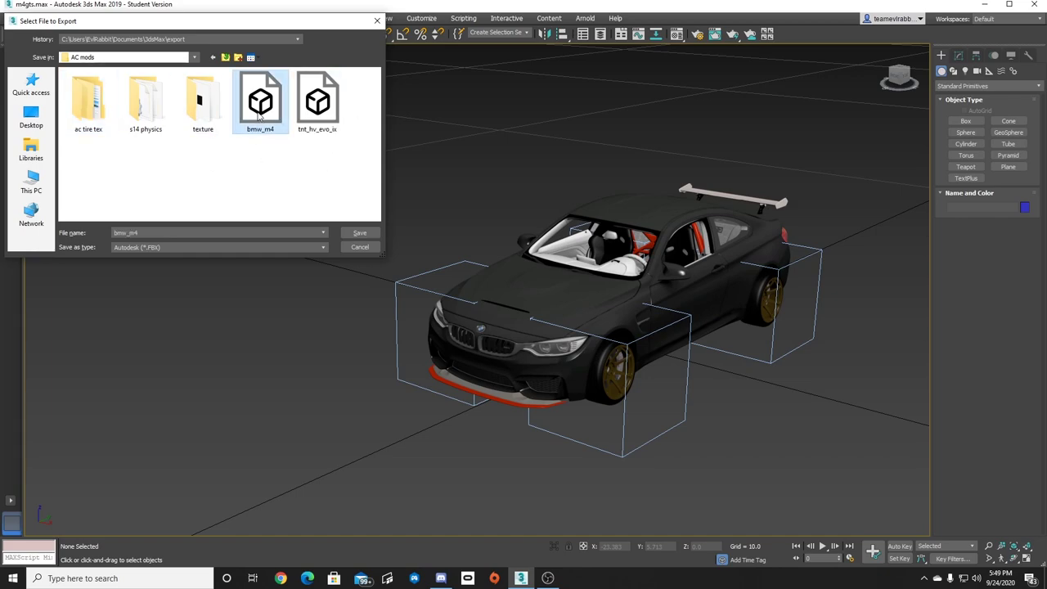
pyautogui.click(365, 234)
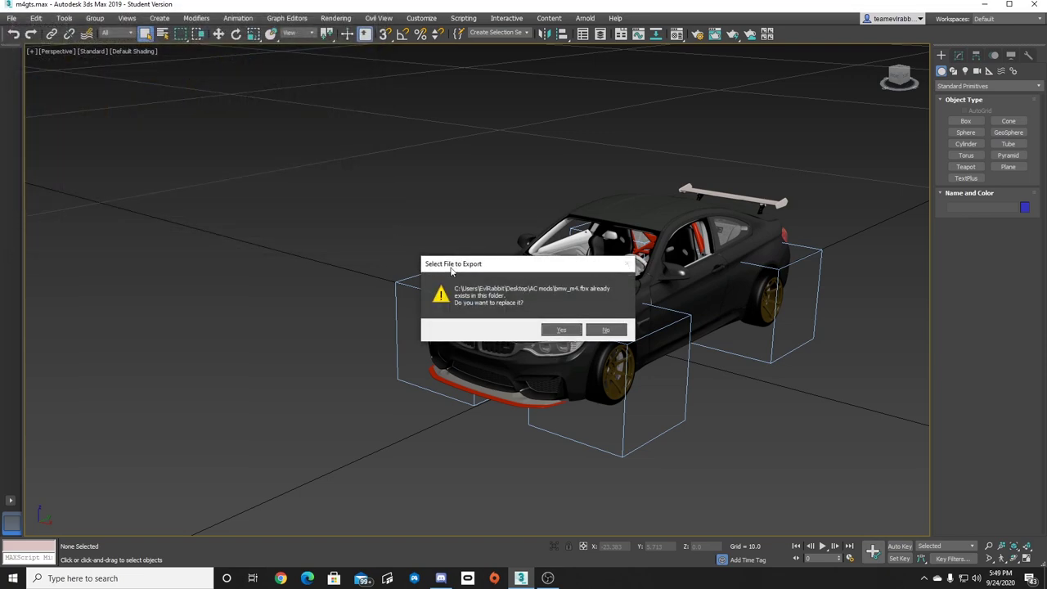
pyautogui.click(561, 329)
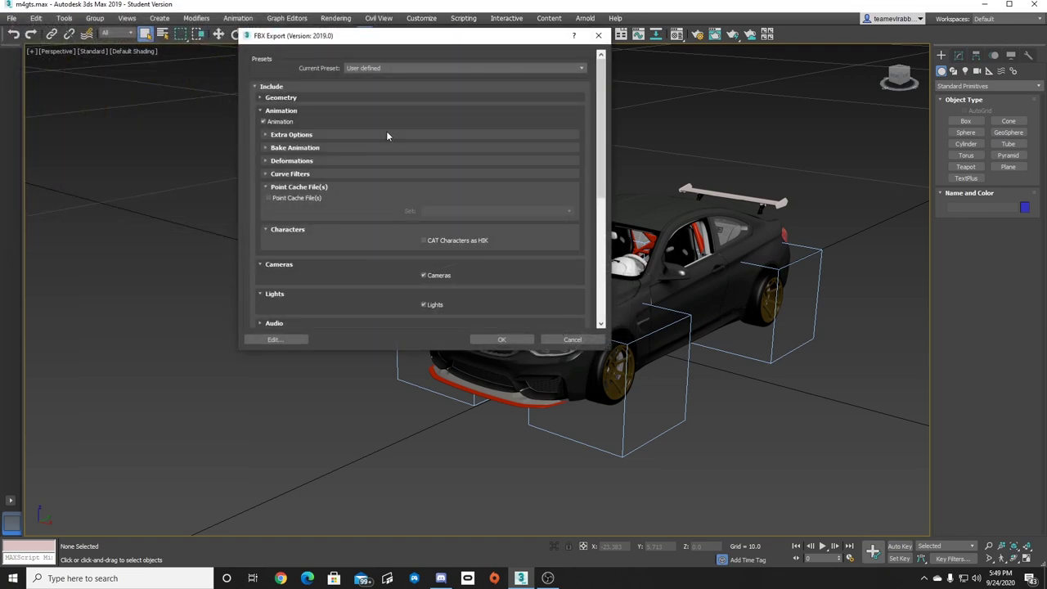
# Set the FBX file format version to FBX 2014/2015 and run the export.
pyautogui.scroll(-5, 446, 105)
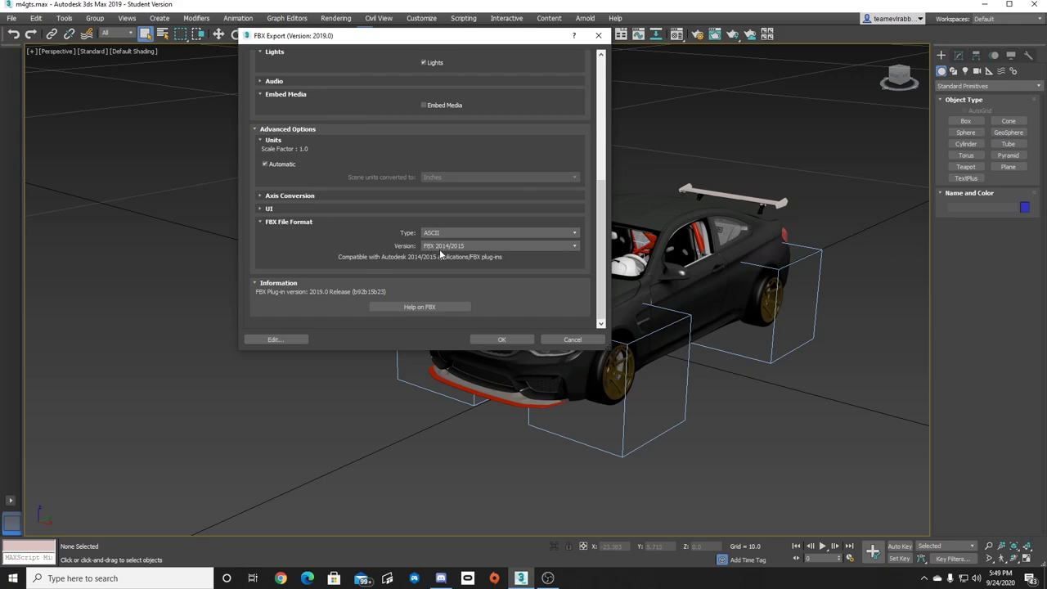
pyautogui.click(500, 247)
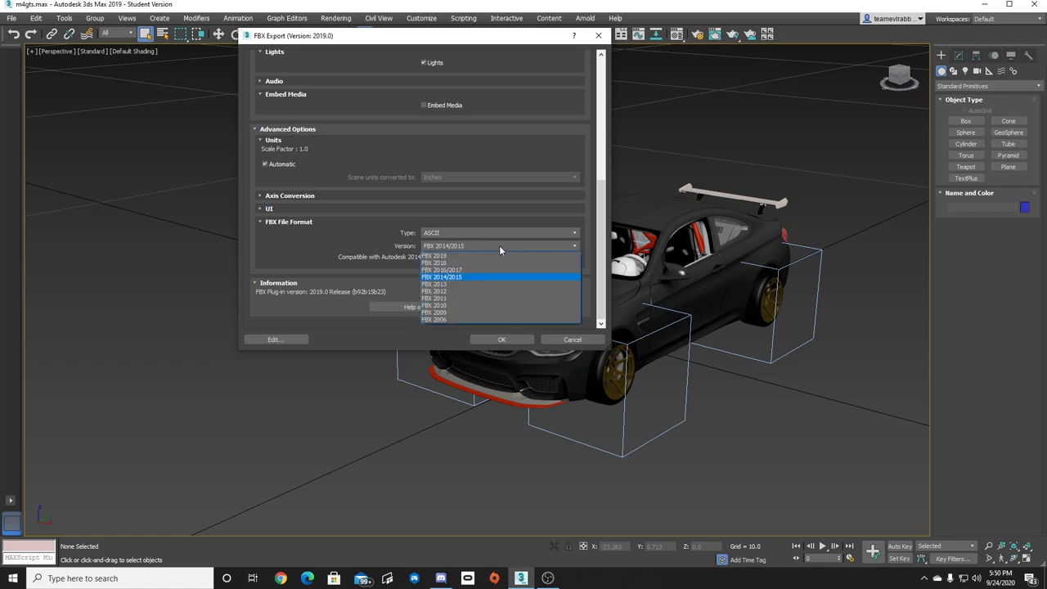
pyautogui.click(459, 278)
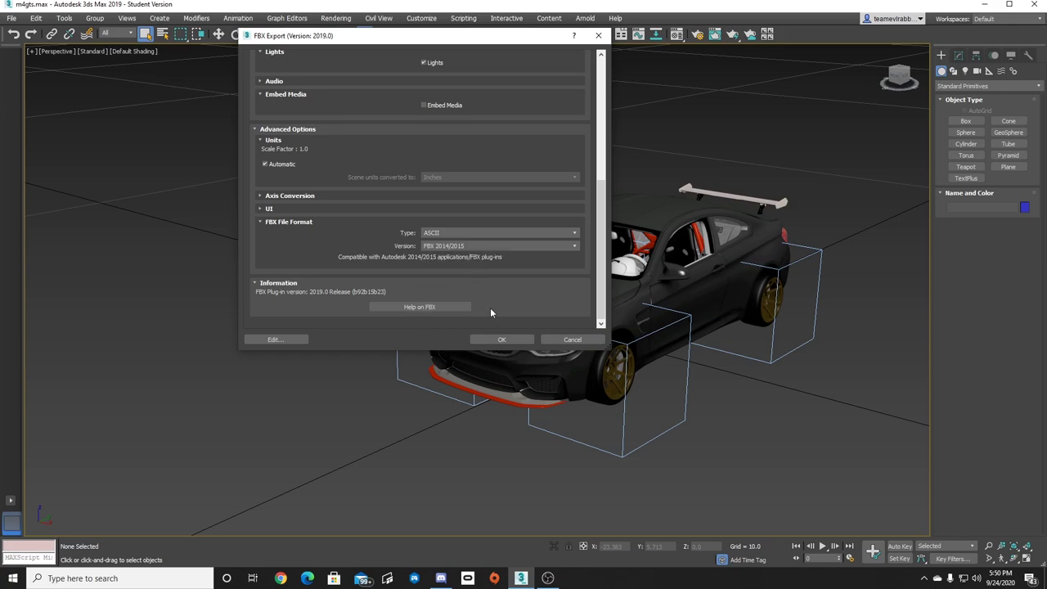
pyautogui.click(500, 340)
pyautogui.click(500, 340)
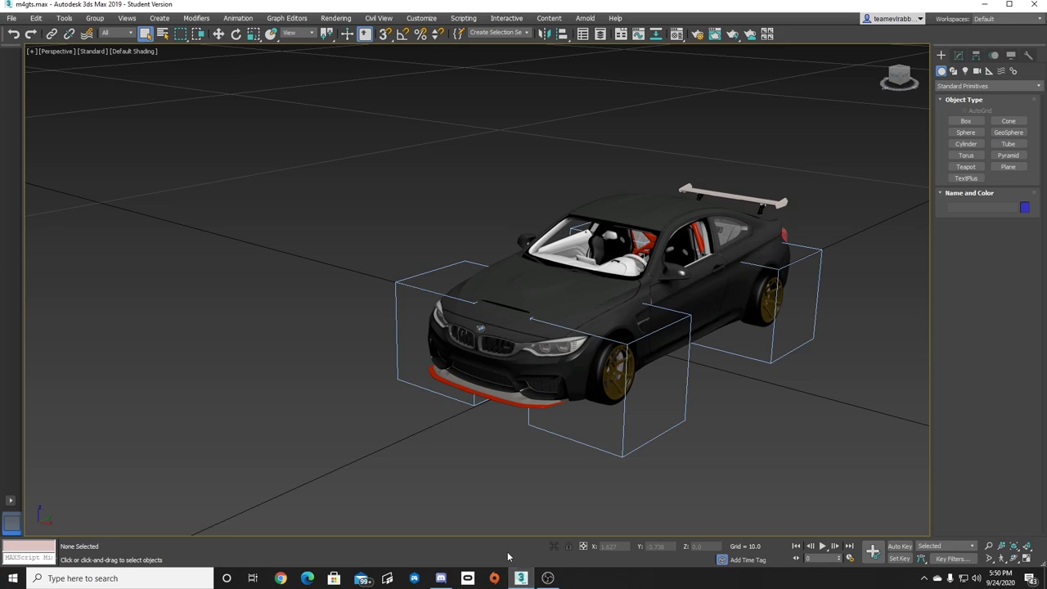
# Minimize 3ds Max and open Local Disk (C:) in File Explorer.
pyautogui.click(984, 7)
pyautogui.click(592, 484)
pyautogui.click(121, 578)
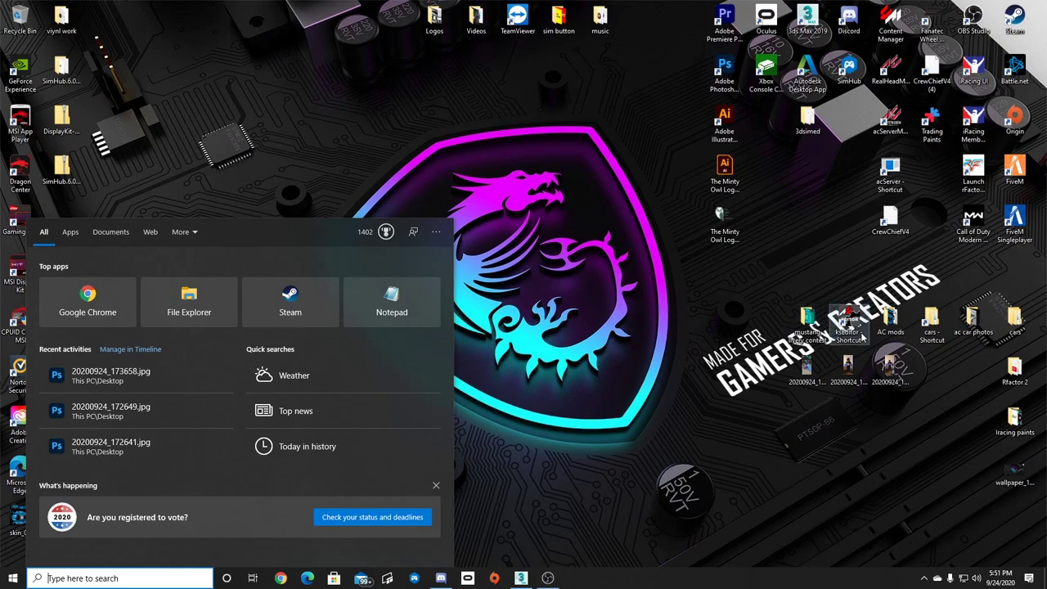
pyautogui.click(220, 303)
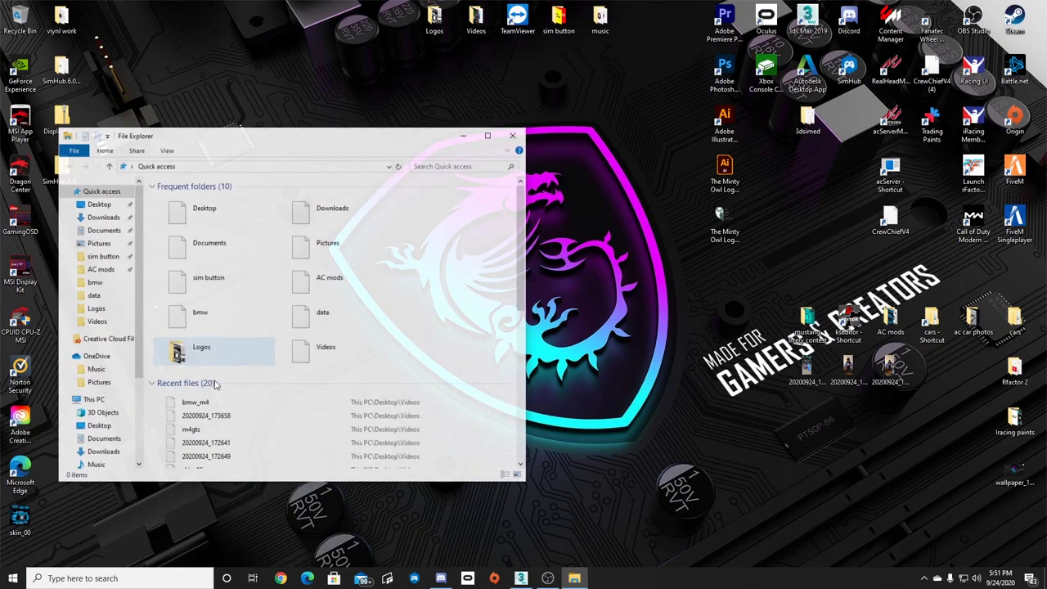
pyautogui.click(96, 426)
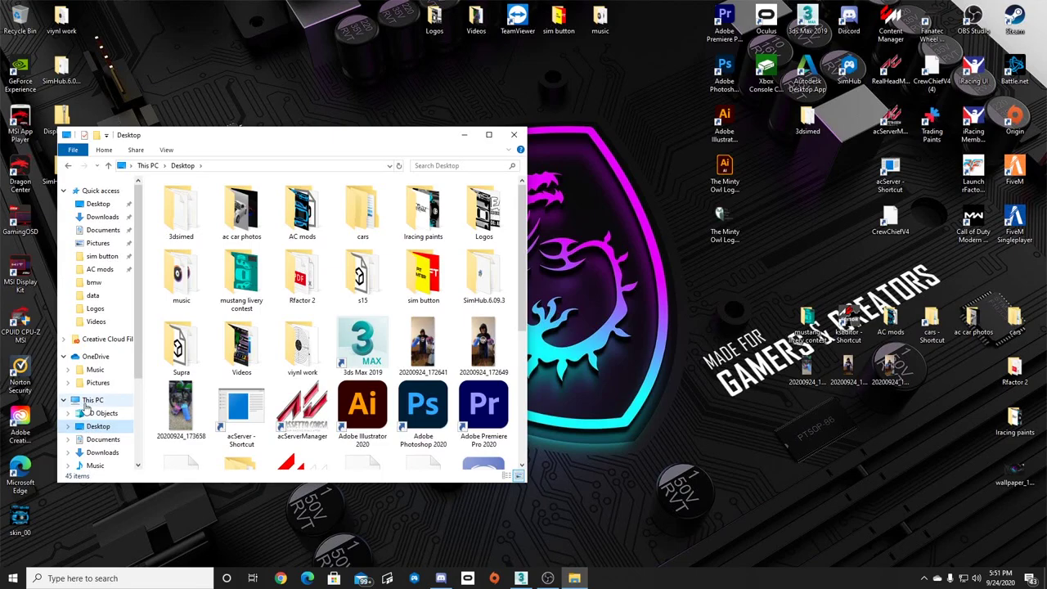
pyautogui.click(89, 401)
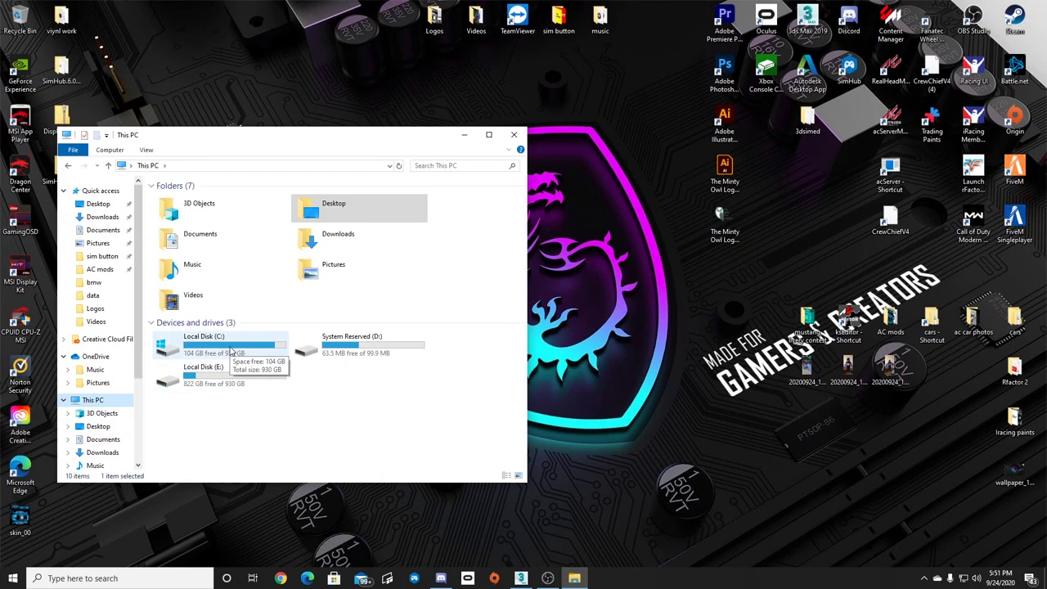
pyautogui.doubleClick(231, 350)
# Browse to the assettocorsa folder under Program Files (x86), Steam, steamapps, common.
pyautogui.click(193, 302)
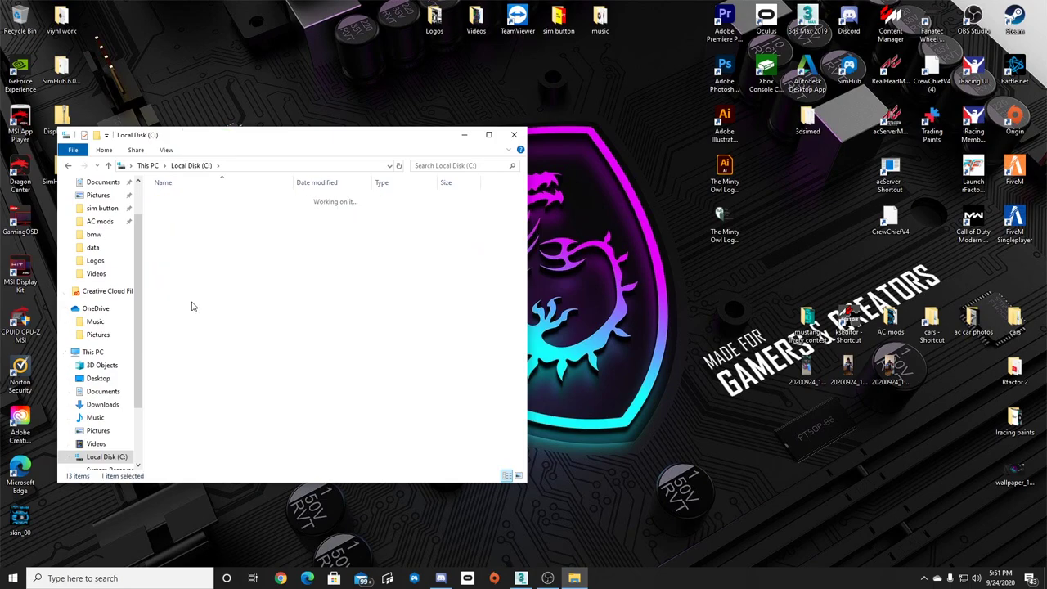
pyautogui.doubleClick(193, 305)
pyautogui.scroll(-3, 176, 404)
pyautogui.click(178, 464)
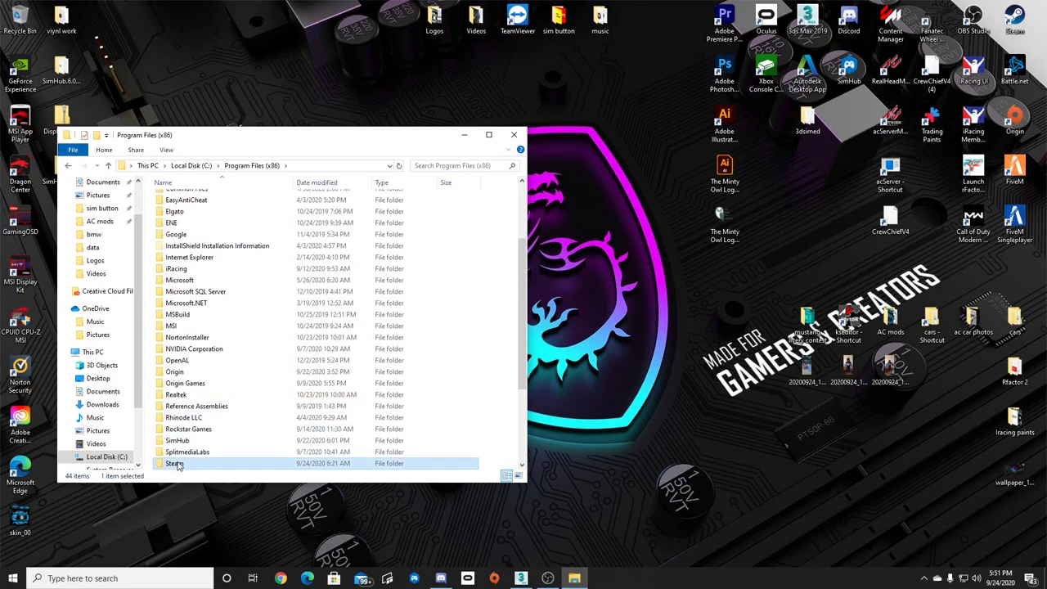
pyautogui.doubleClick(178, 464)
pyautogui.click(187, 417)
pyautogui.doubleClick(186, 417)
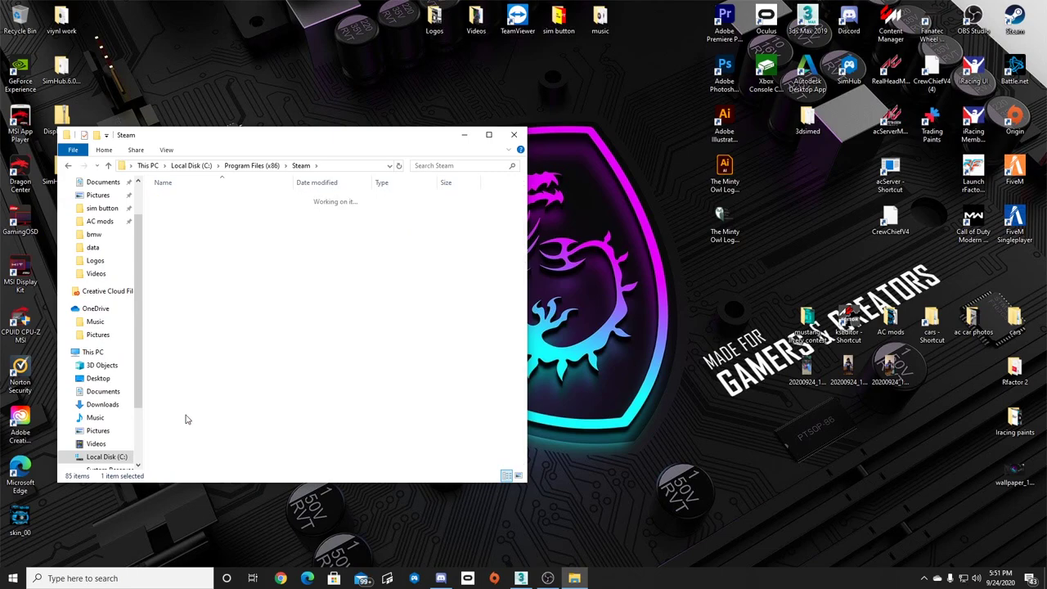
pyautogui.doubleClick(180, 198)
pyautogui.doubleClick(189, 198)
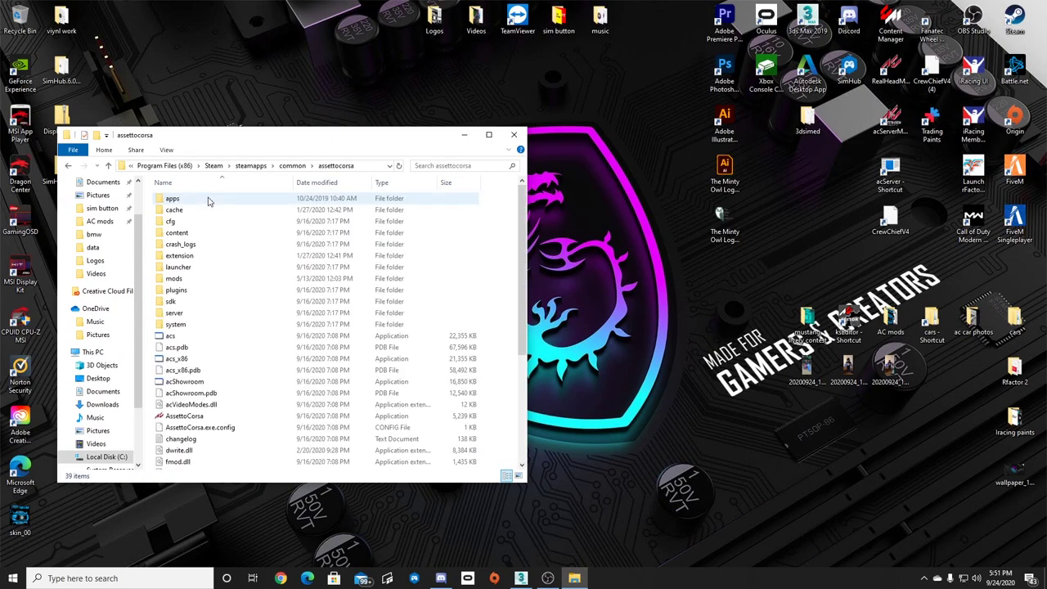
# Launch the ksEditor application from the editor folder inside sdk.
pyautogui.scroll(-5, 274, 334)
pyautogui.scroll(5, 262, 372)
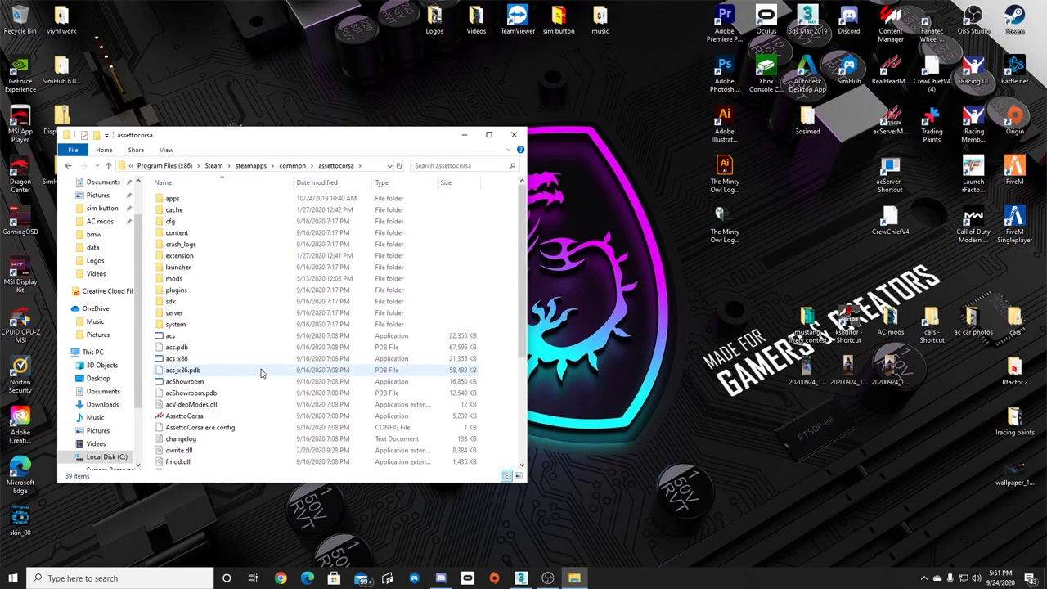
pyautogui.moveTo(264, 144); pyautogui.dragTo(401, 138)
pyautogui.doubleClick(311, 299)
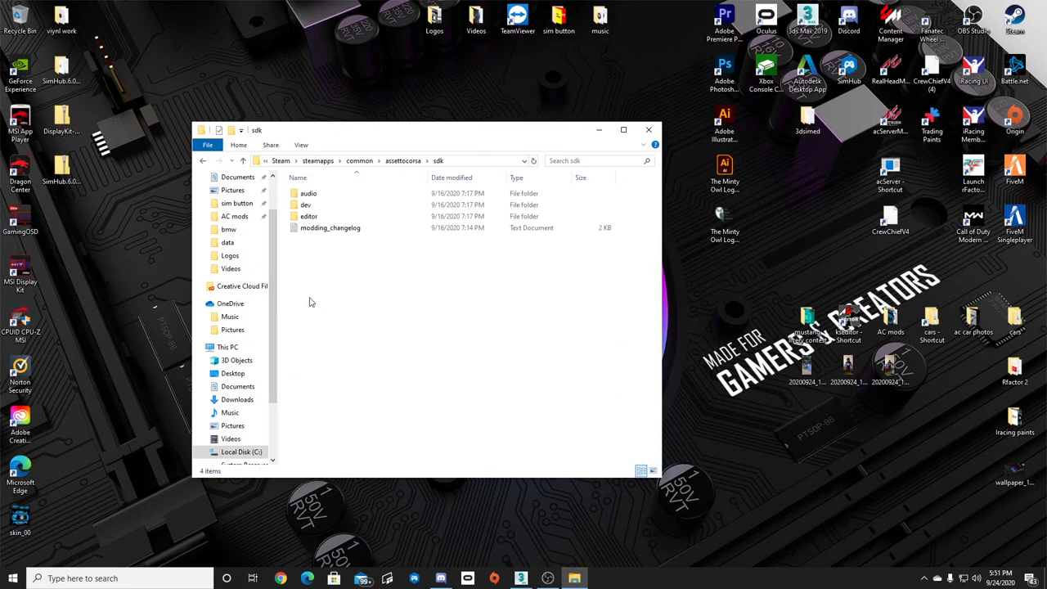
pyautogui.doubleClick(309, 216)
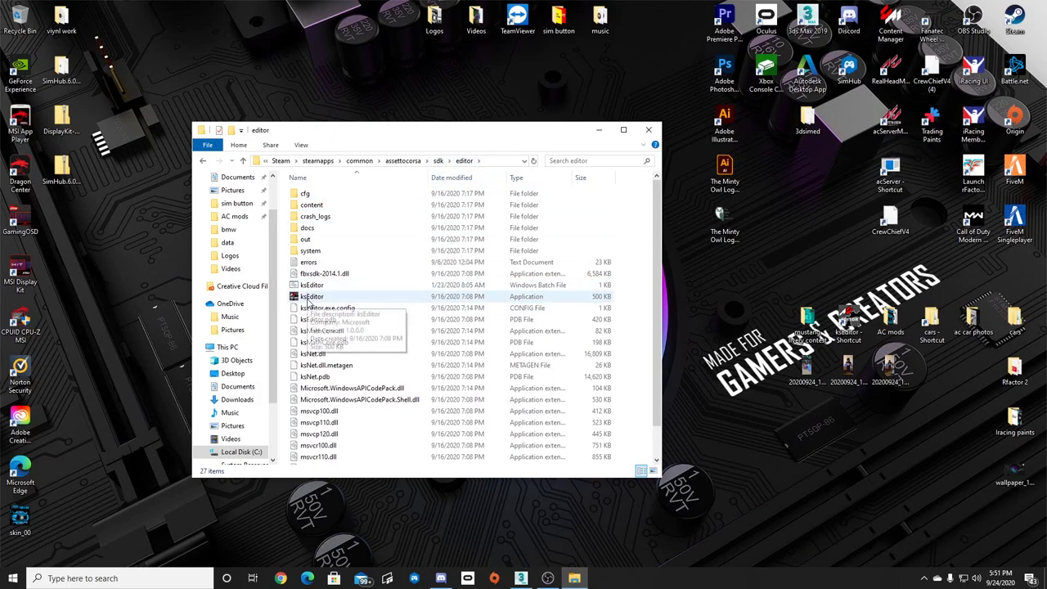
pyautogui.scroll(-1, 309, 301)
pyautogui.scroll(1, 309, 301)
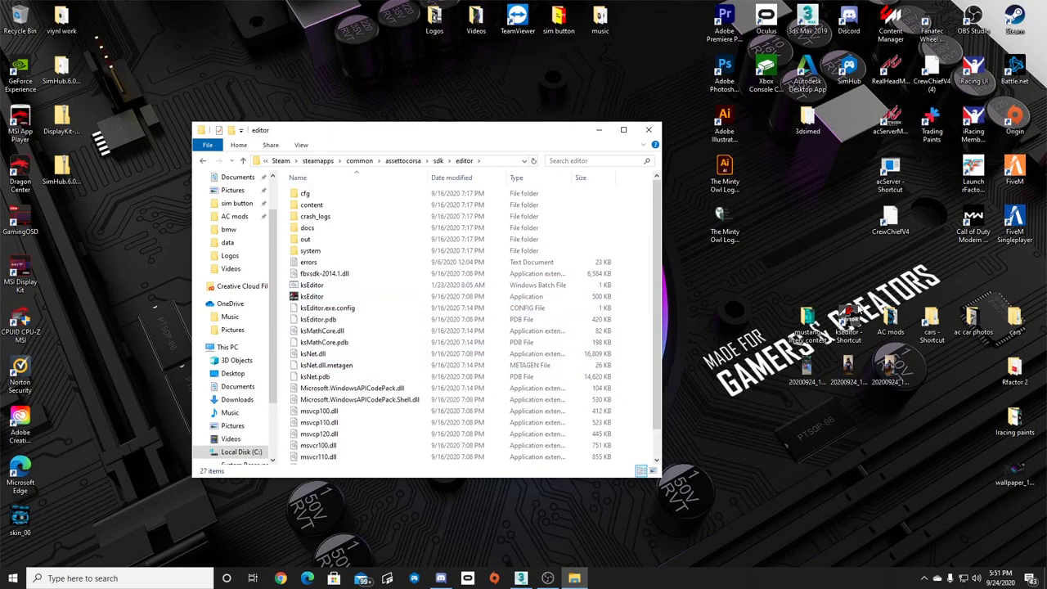
pyautogui.doubleClick(331, 298)
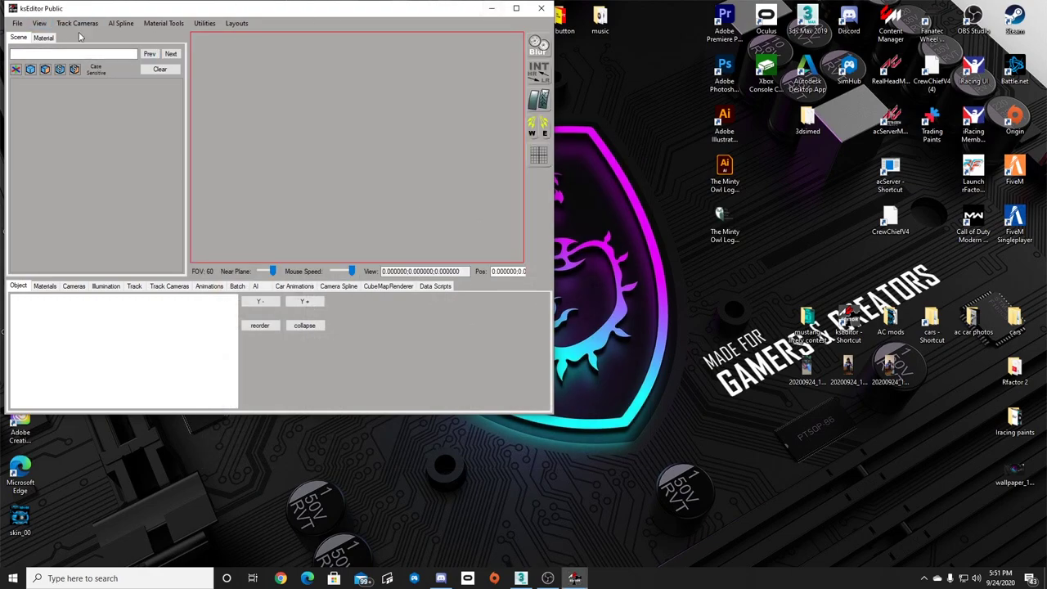
# Open the bmw_m4 FBX file from the Desktop's AC mods folder to check the imported model, and close the editor.
pyautogui.moveTo(230, 11); pyautogui.dragTo(413, 81)
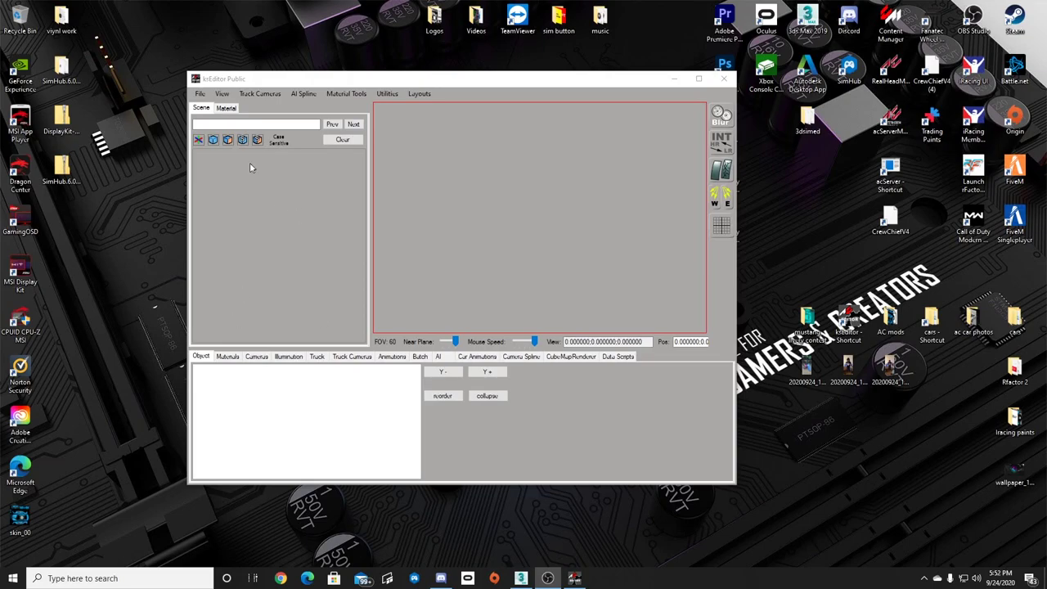
pyautogui.click(200, 93)
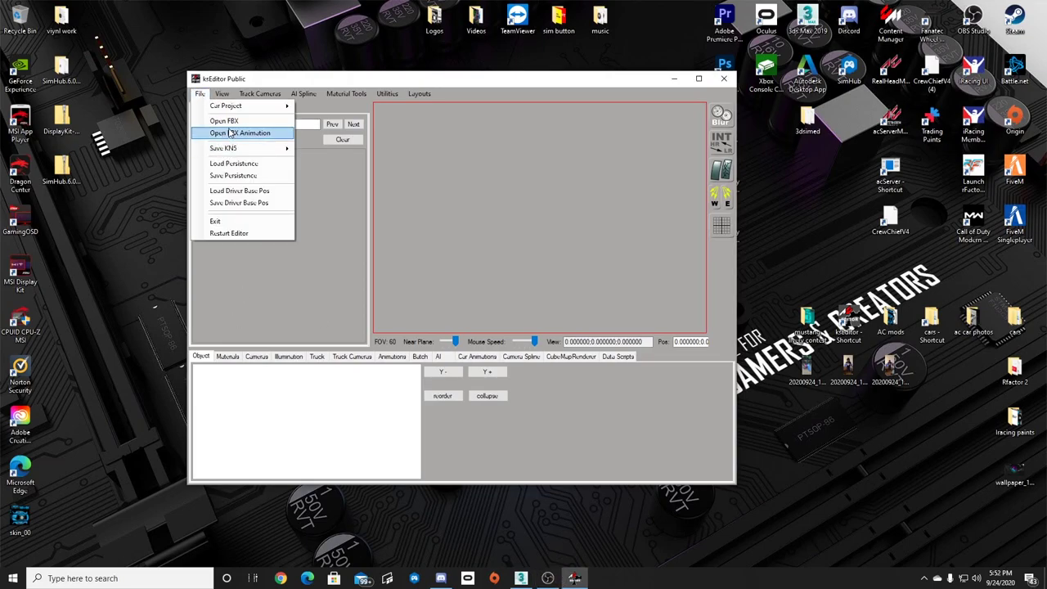
pyautogui.click(224, 121)
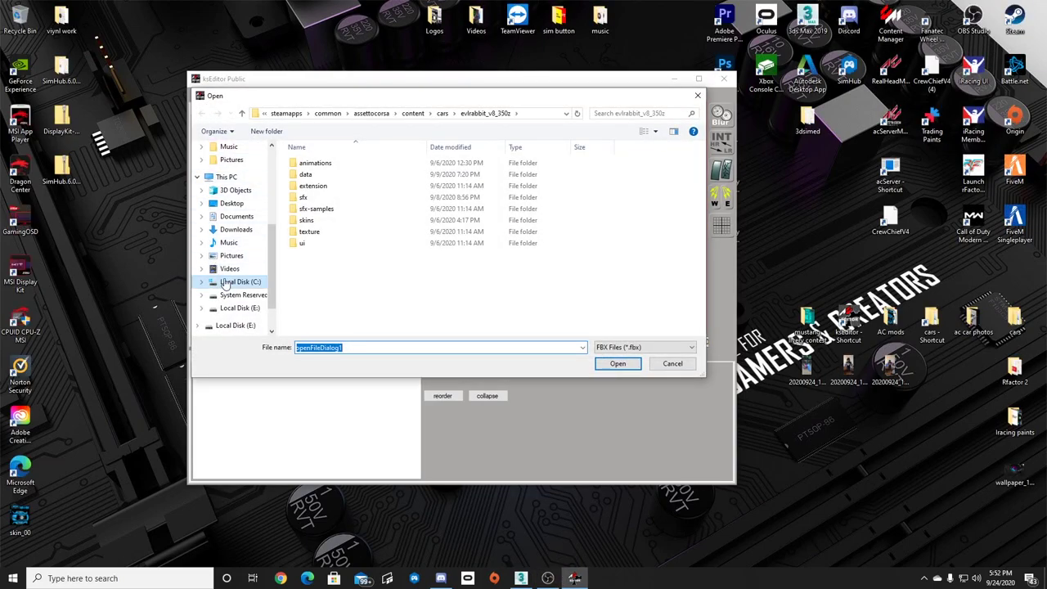
pyautogui.click(226, 177)
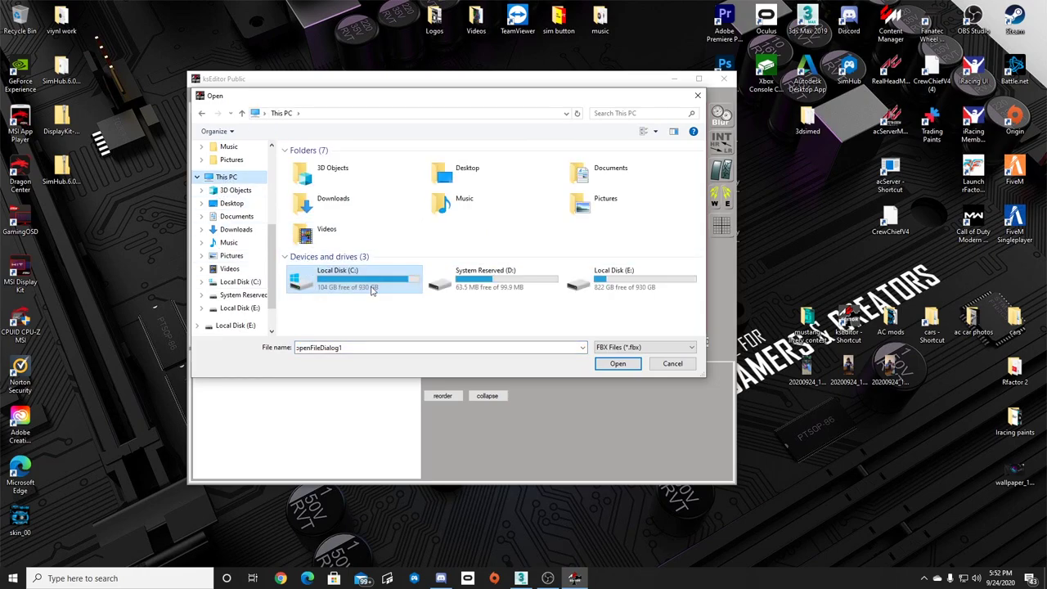
pyautogui.click(229, 203)
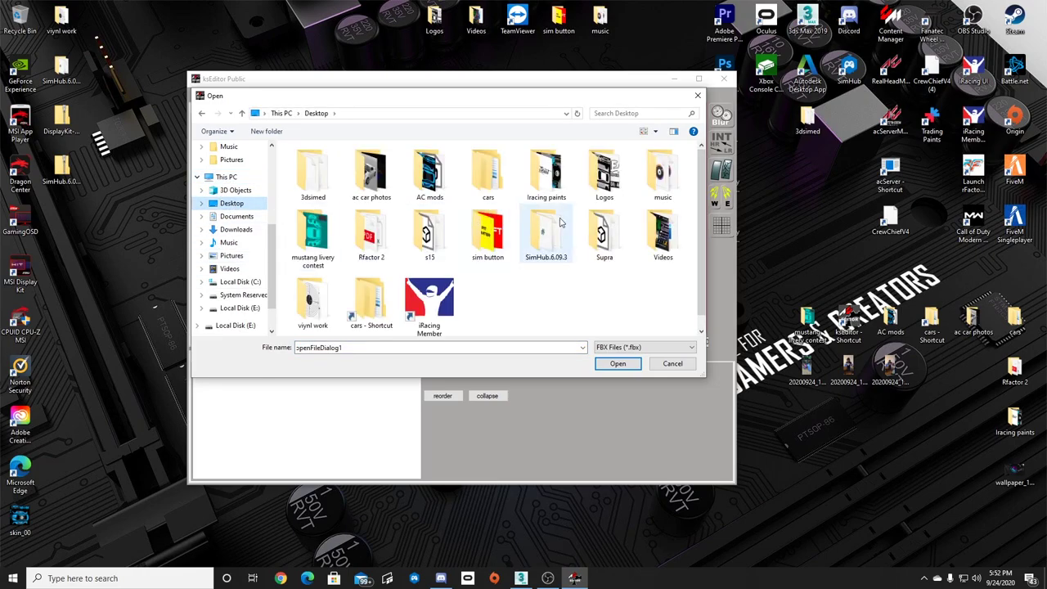
pyautogui.doubleClick(430, 176)
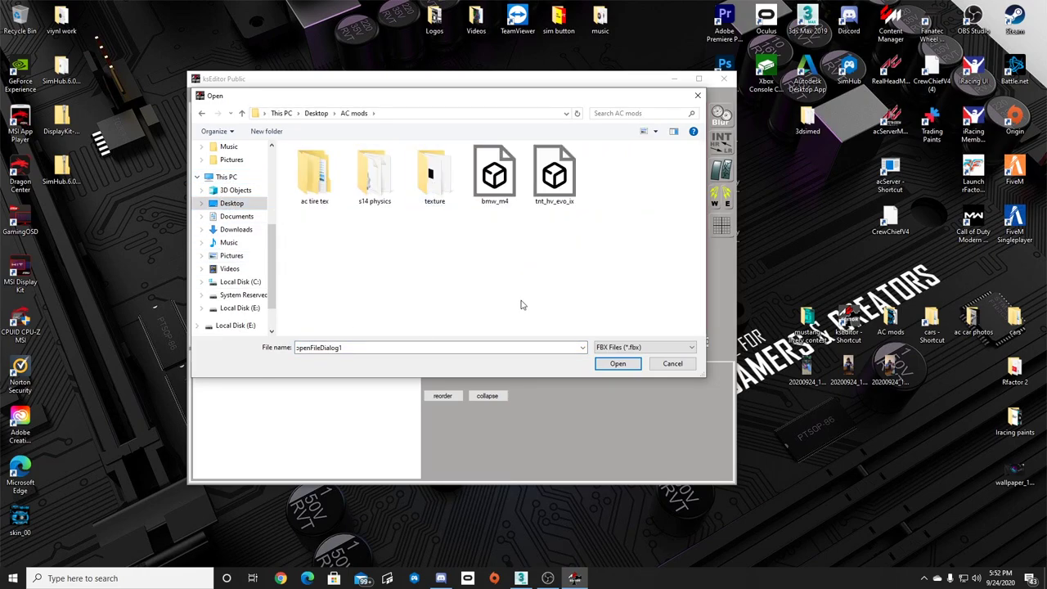
pyautogui.doubleClick(499, 176)
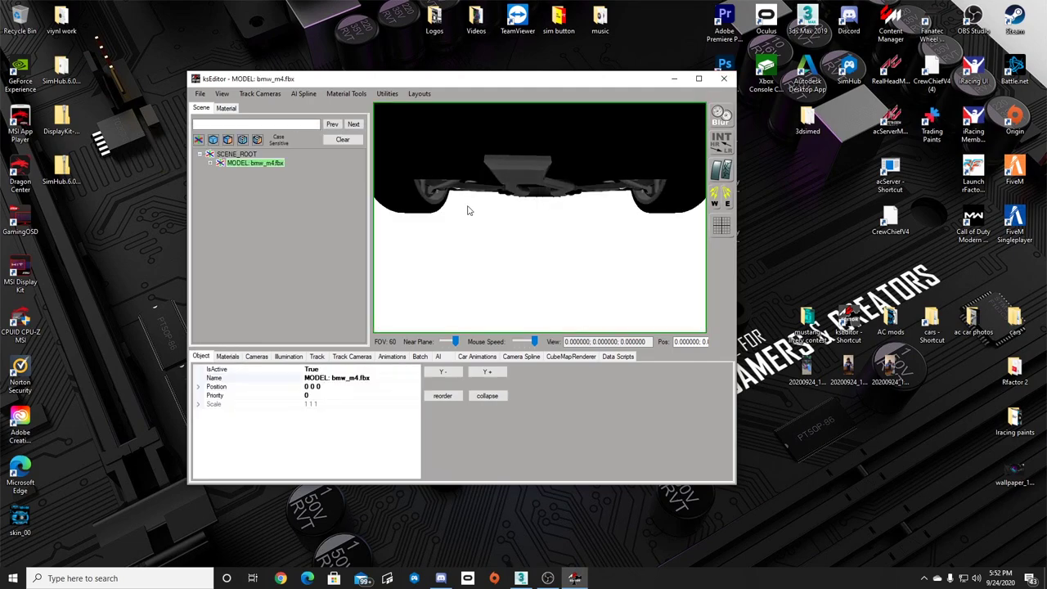
pyautogui.scroll(-8, 521, 216)
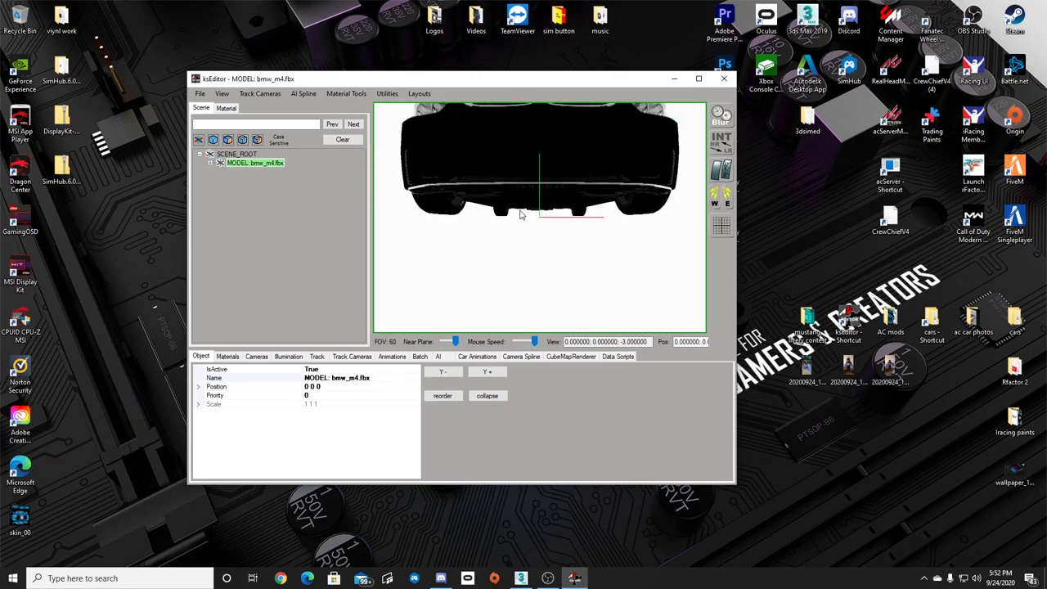
pyautogui.moveTo(528, 181); pyautogui.dragTo(560, 193)
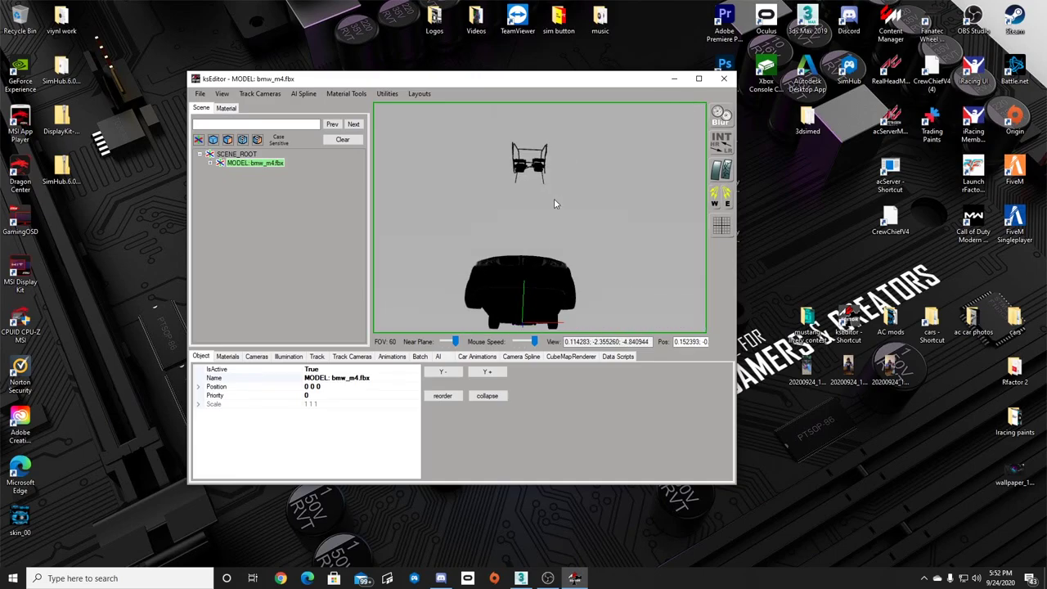
pyautogui.click(724, 79)
# Switch to 3ds Max and delete the stray roll cage and seats floating away from the car.
pyautogui.click(522, 578)
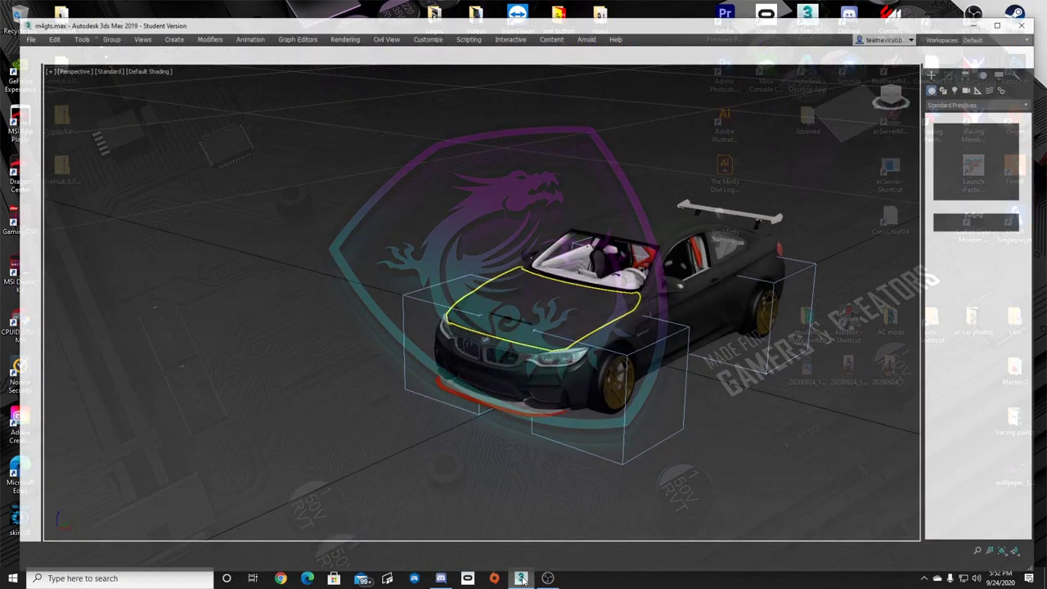
pyautogui.scroll(8, 672, 250)
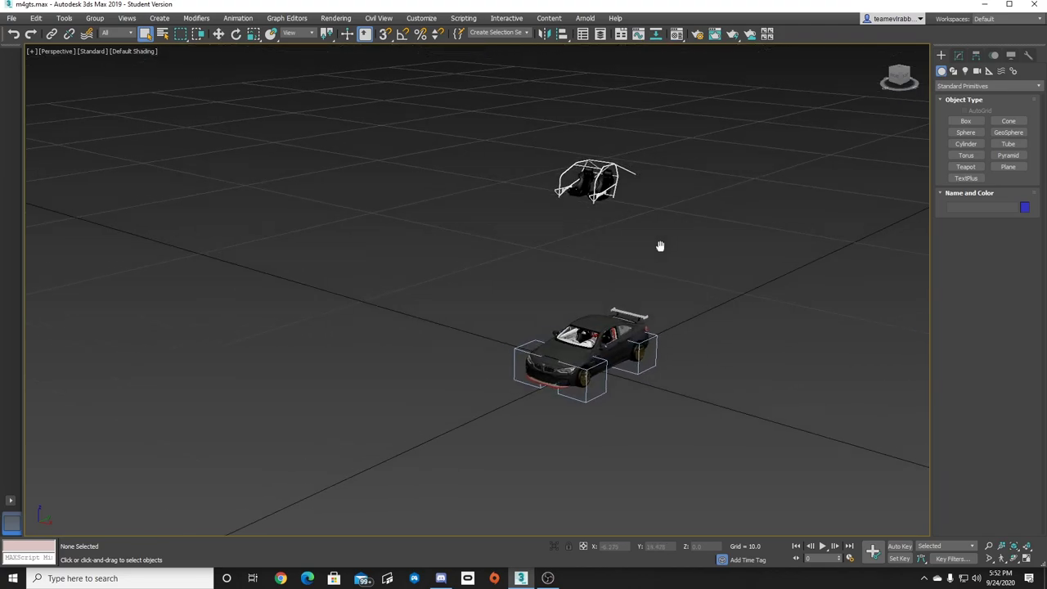
pyautogui.scroll(4, 545, 314)
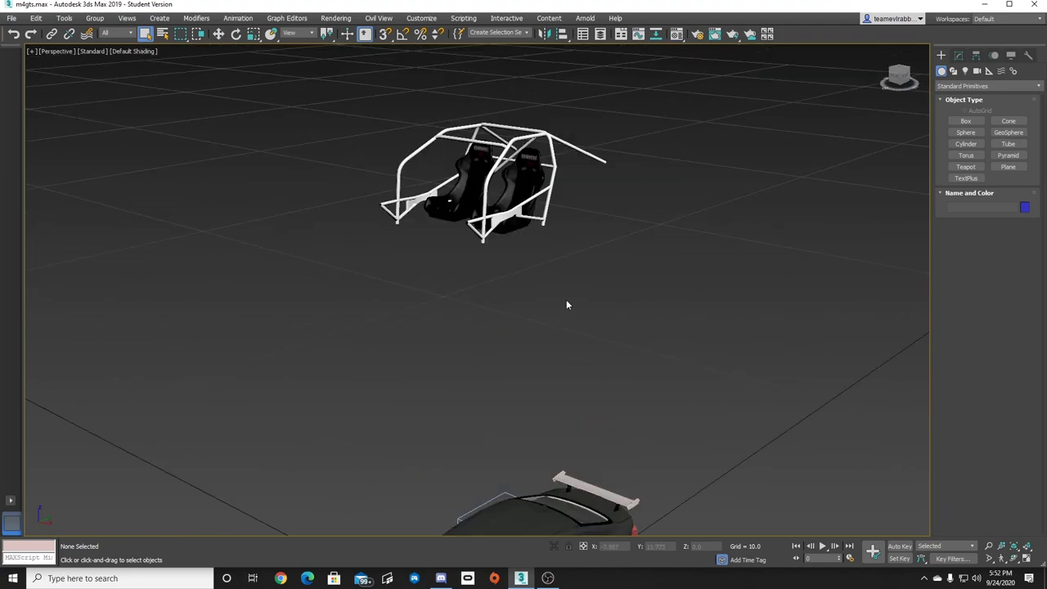
pyautogui.scroll(-3, 566, 304)
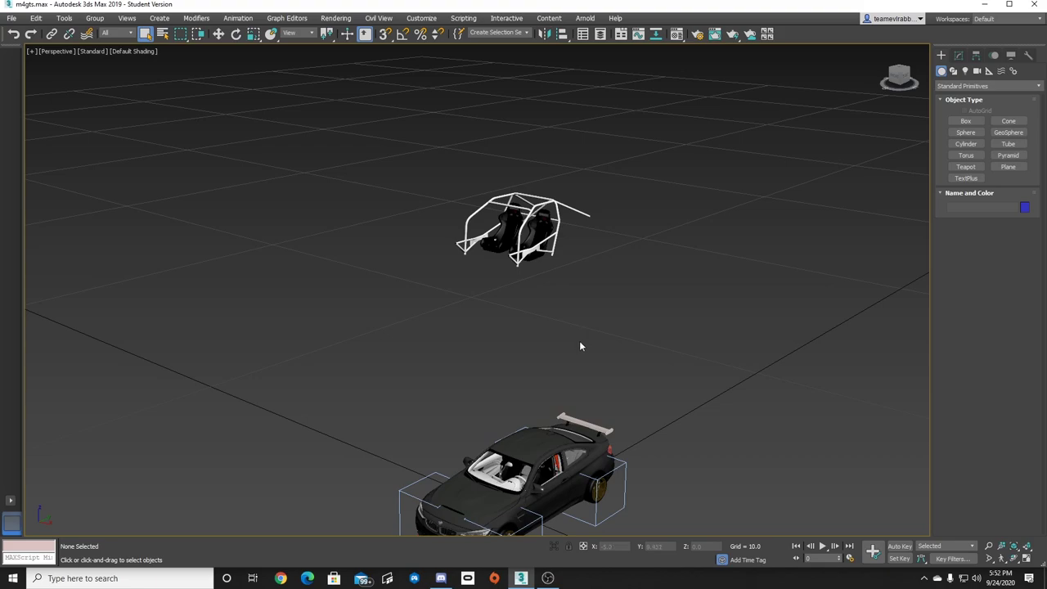
pyautogui.moveTo(581, 344); pyautogui.dragTo(603, 300, button='middle')
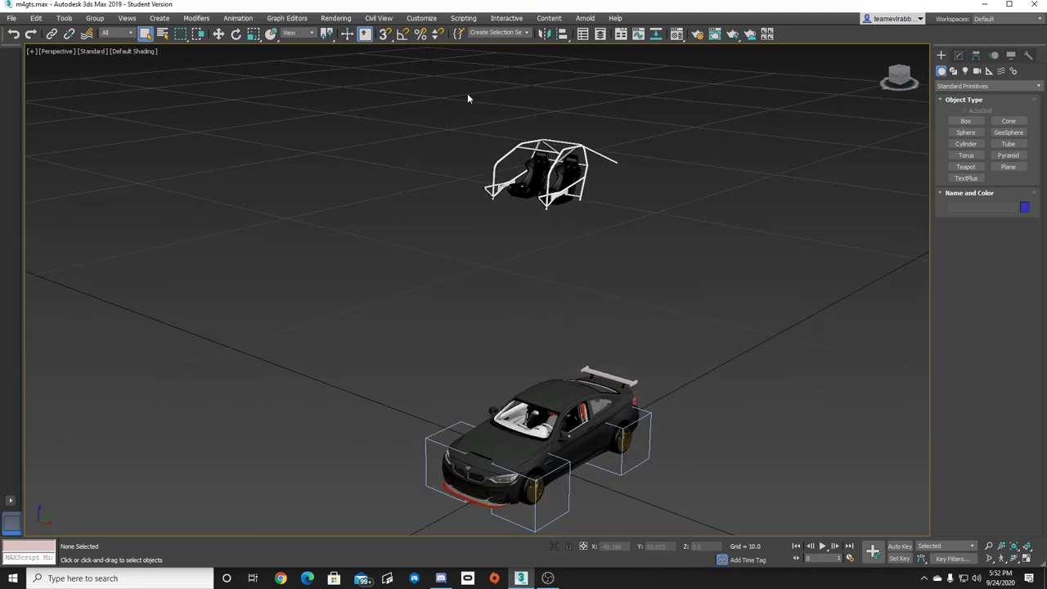
pyautogui.moveTo(521, 139); pyautogui.dragTo(523, 144)
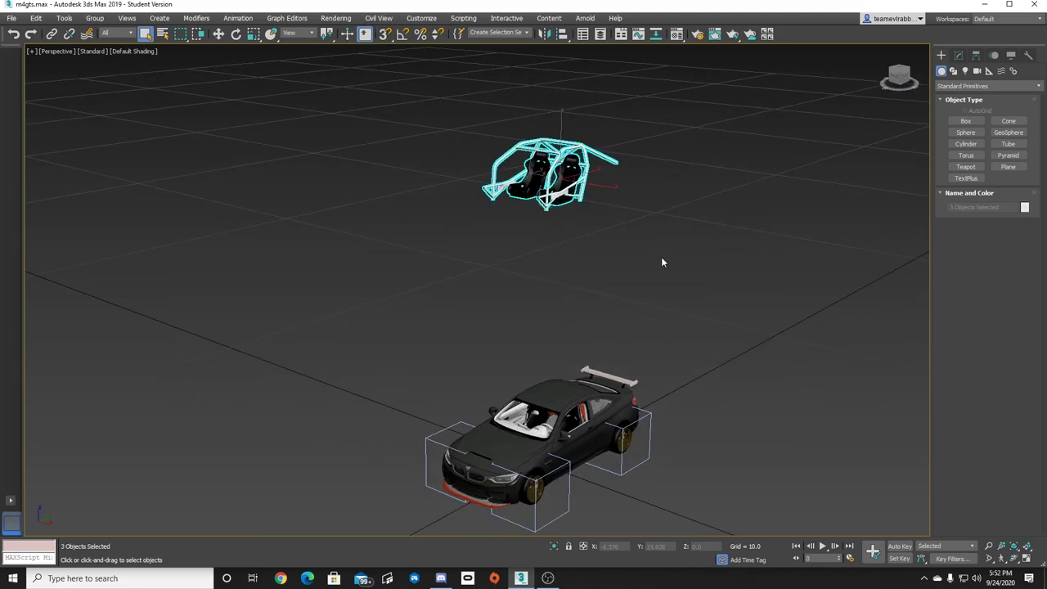
pyautogui.press('Delete')
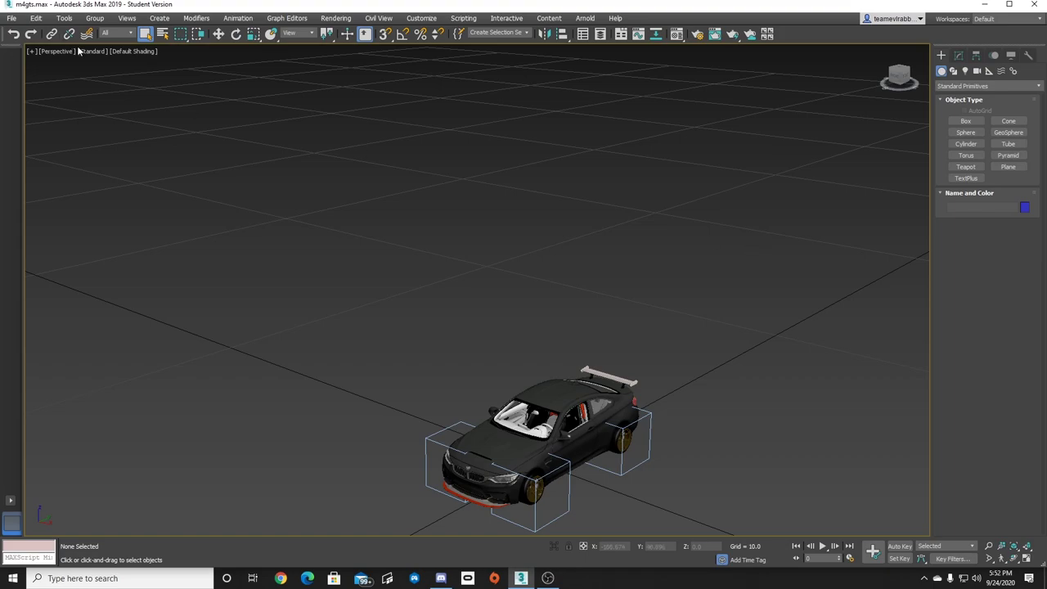
# Export the scene as FBX to the AC mods folder, replacing the existing bmw_m4 file.
pyautogui.click(12, 18)
pyautogui.moveTo(31, 183)
pyautogui.click(135, 191)
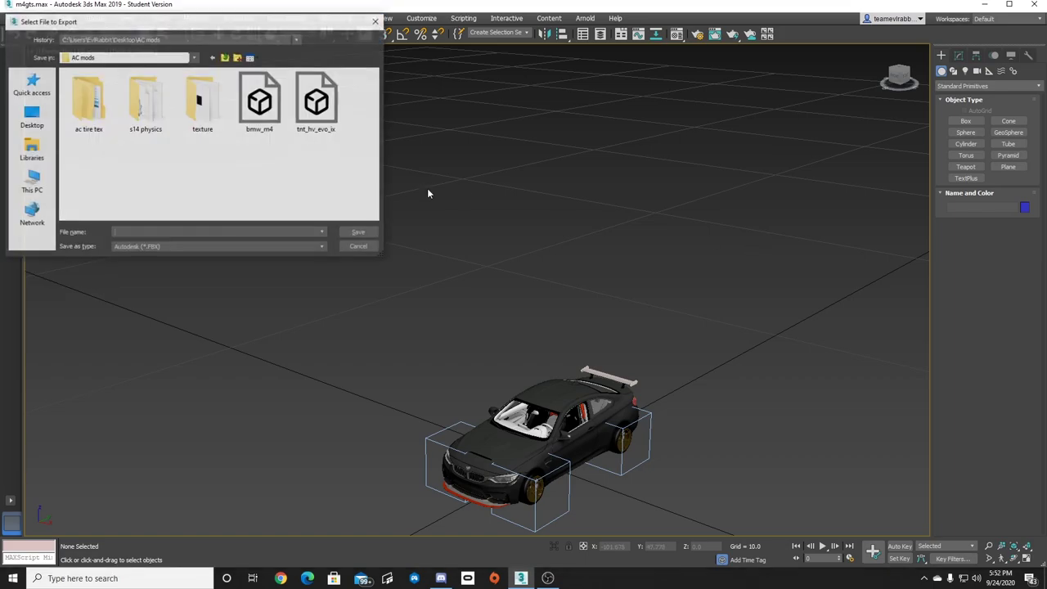
pyautogui.doubleClick(262, 136)
pyautogui.click(566, 327)
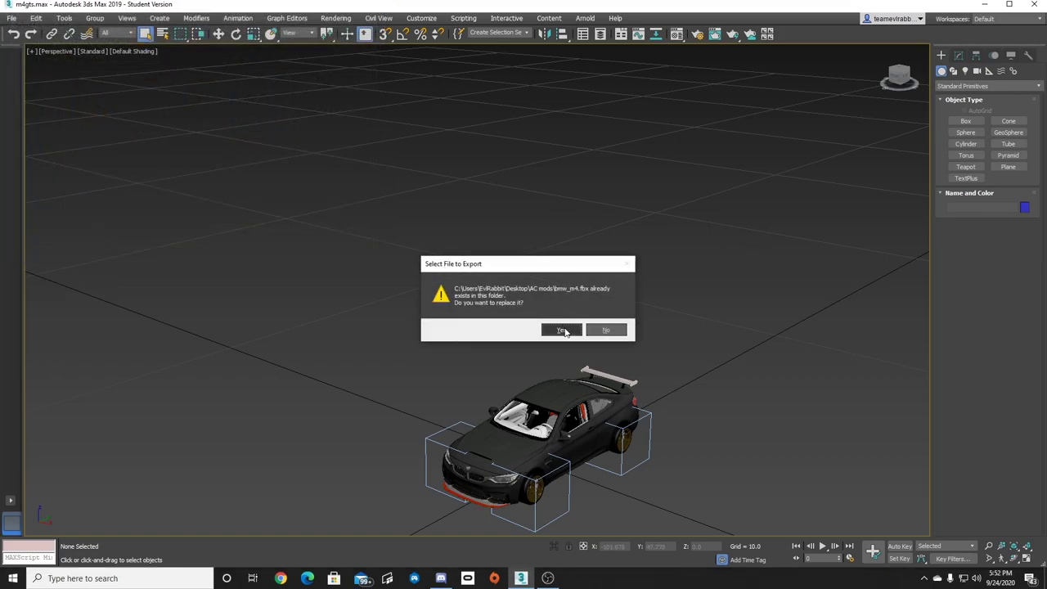
pyautogui.moveTo(600, 156); pyautogui.dragTo(602, 259)
pyautogui.click(501, 339)
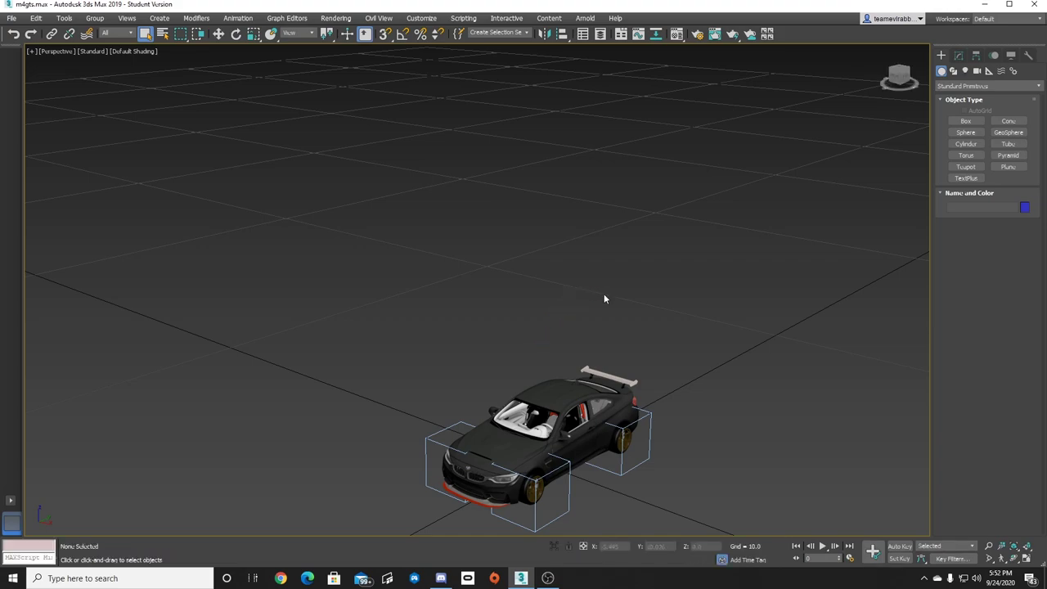
# Undo the deletion of the roll cage and seats, and minimize 3ds Max.
pyautogui.hotkey('ctrl', 'z')
pyautogui.click(573, 295)
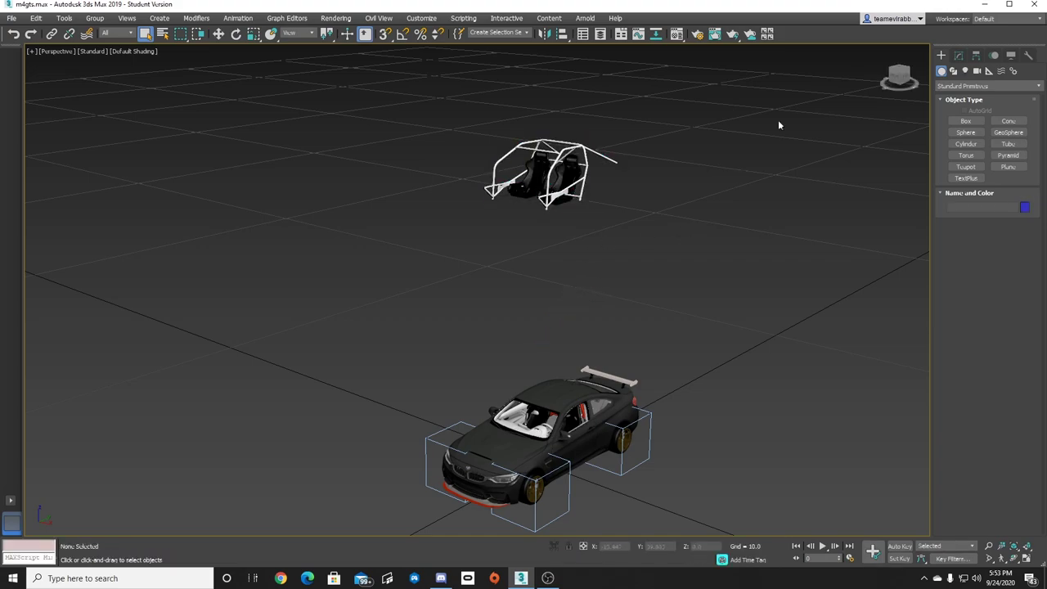
pyautogui.click(987, 5)
# Launch ksEditor from its desktop shortcut and open the re-exported bmw_m4 FBX file from the AC mods folder.
pyautogui.doubleClick(843, 325)
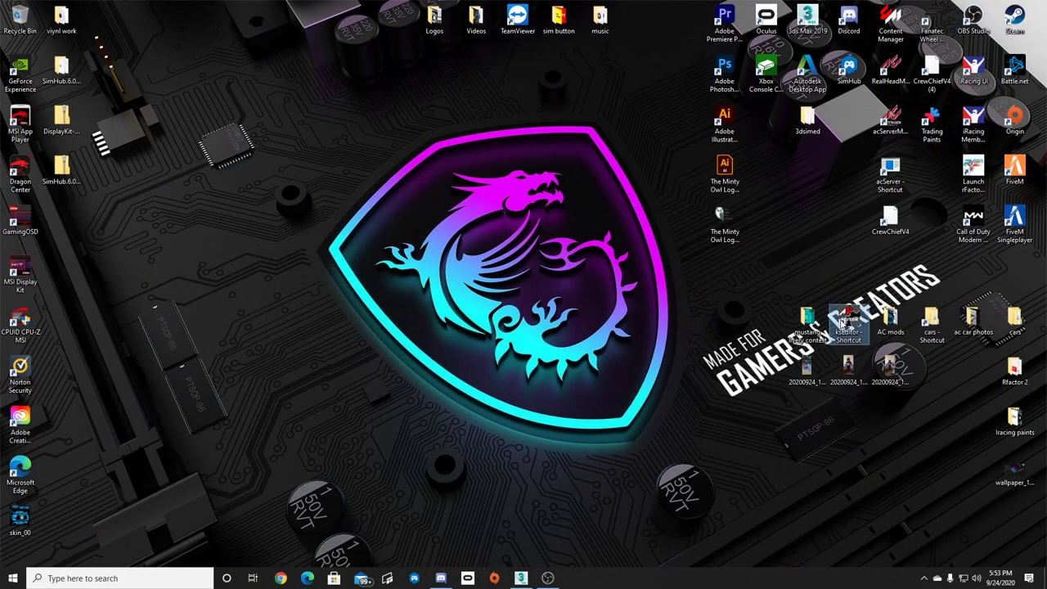
pyautogui.moveTo(176, 15); pyautogui.dragTo(426, 45)
pyautogui.click(269, 53)
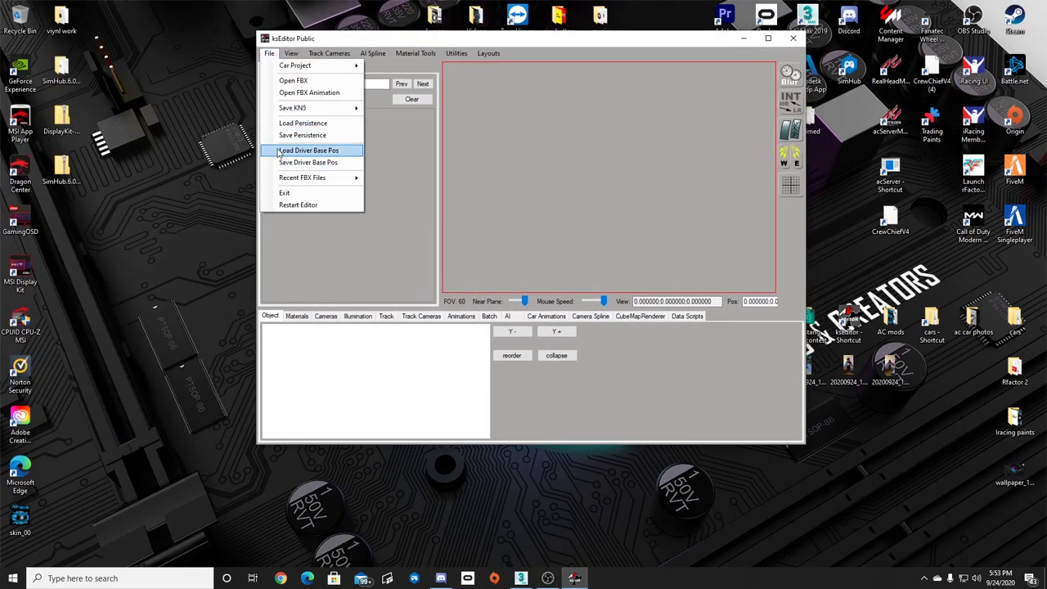
pyautogui.moveTo(321, 115)
pyautogui.click(293, 81)
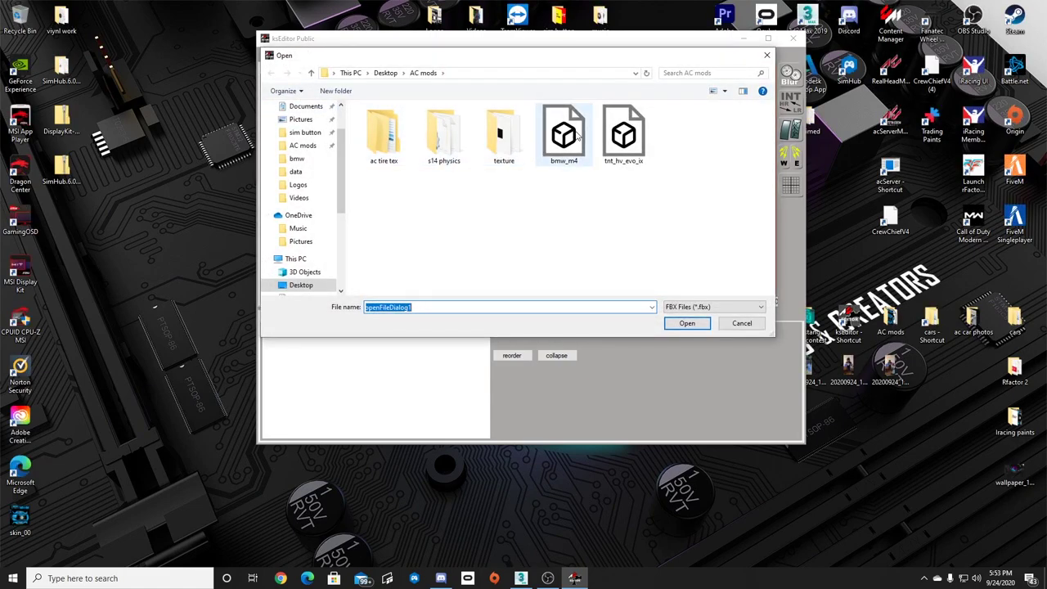
pyautogui.doubleClick(576, 135)
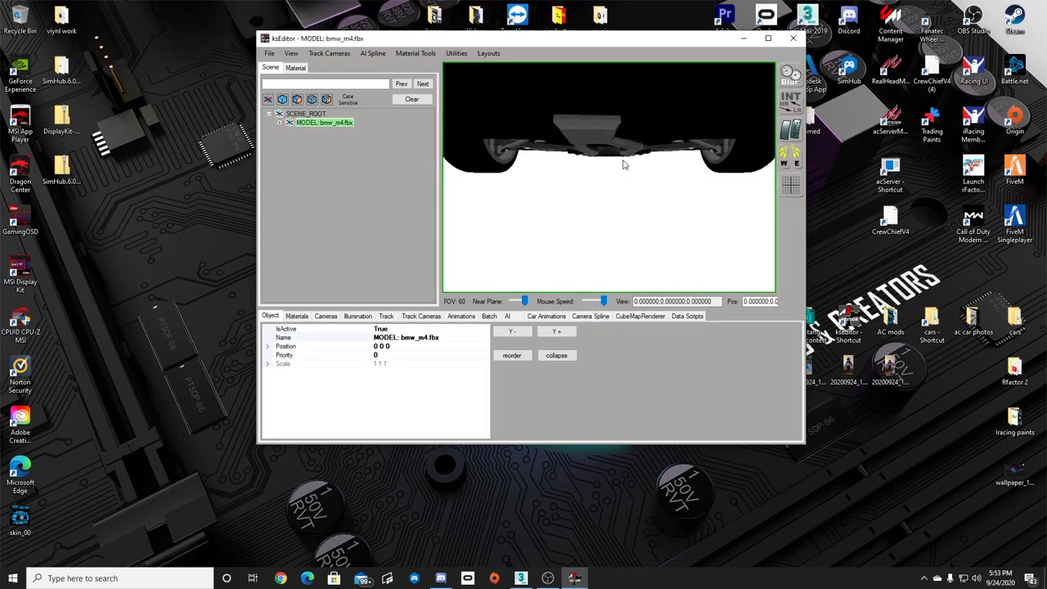
# Load the persistence settings from the tnt_hv_evo_ix.fbx ini file onto the car model.
pyautogui.scroll(-5, 624, 164)
pyautogui.moveTo(623, 165)
pyautogui.mouseDown()
pyautogui.moveTo(605, 161)
pyautogui.moveTo(613, 145)
pyautogui.moveTo(623, 190)
pyautogui.moveTo(719, 242)
pyautogui.moveTo(641, 282)
pyautogui.moveTo(515, 162)
pyautogui.moveTo(491, 168)
pyautogui.moveTo(528, 156)
pyautogui.moveTo(615, 156)
pyautogui.moveTo(595, 166)
pyautogui.moveTo(587, 152)
pyautogui.moveTo(592, 161)
pyautogui.moveTo(666, 148)
pyautogui.moveTo(611, 169)
pyautogui.mouseUp()
pyautogui.scroll(-3, 612, 170)
pyautogui.moveTo(508, 175)
pyautogui.mouseDown()
pyautogui.moveTo(451, 186)
pyautogui.moveTo(491, 178)
pyautogui.mouseUp()
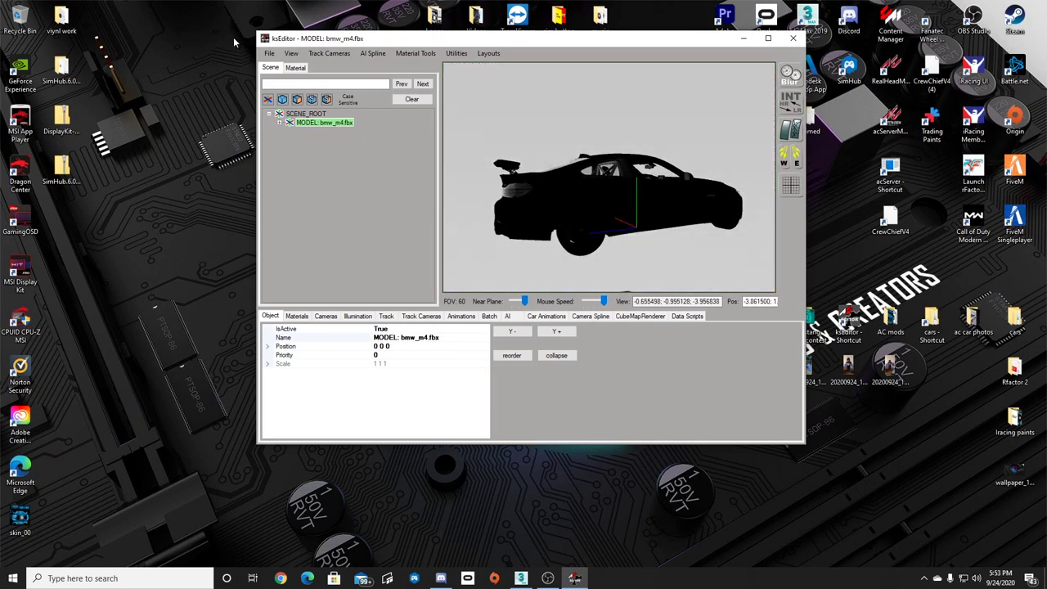
pyautogui.click(270, 53)
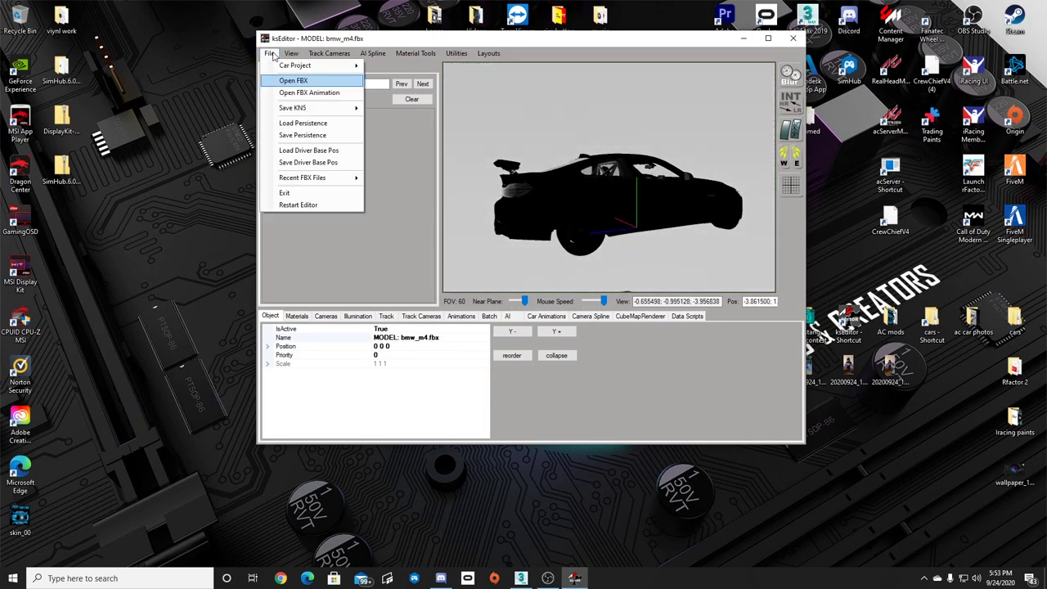
pyautogui.click(311, 123)
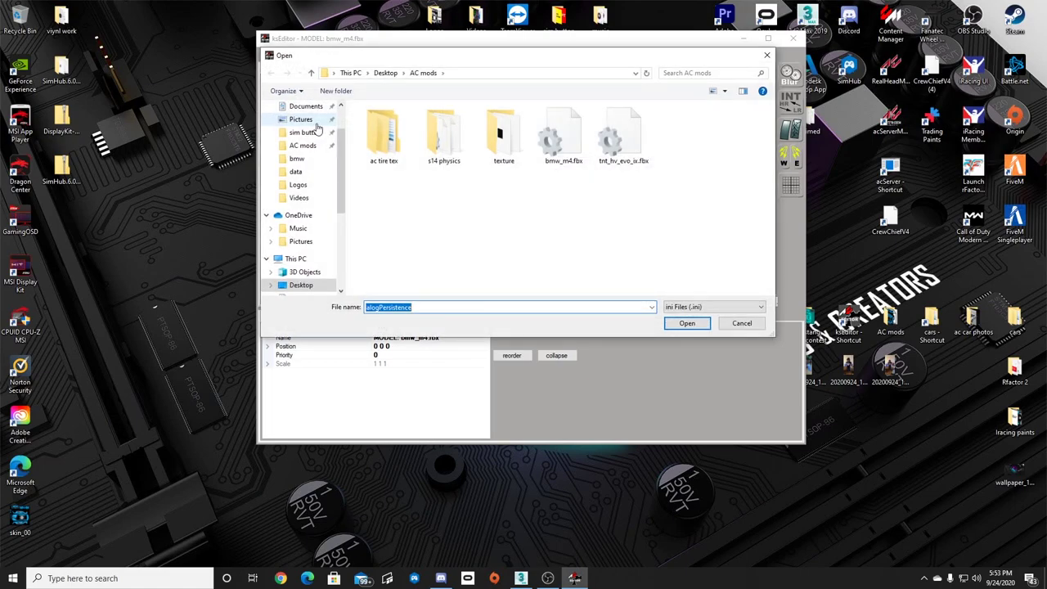
pyautogui.doubleClick(634, 153)
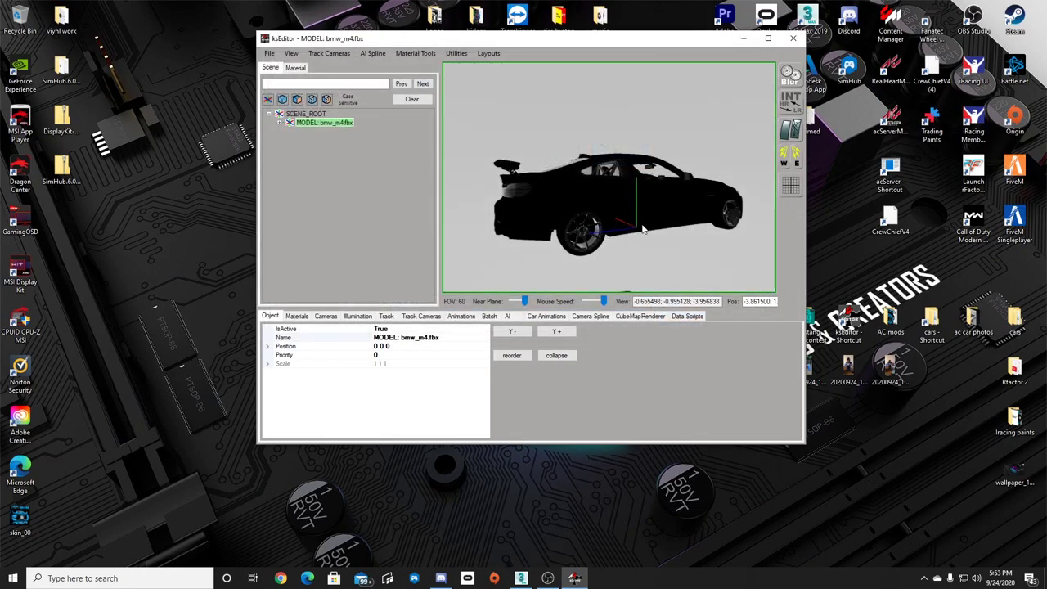
# Load the bmw_m4.fbx persistence file onto the model and inspect the car from its front side.
pyautogui.moveTo(661, 239)
pyautogui.mouseDown()
pyautogui.moveTo(634, 234)
pyautogui.moveTo(678, 238)
pyautogui.moveTo(656, 241)
pyautogui.mouseUp()
pyautogui.click(269, 53)
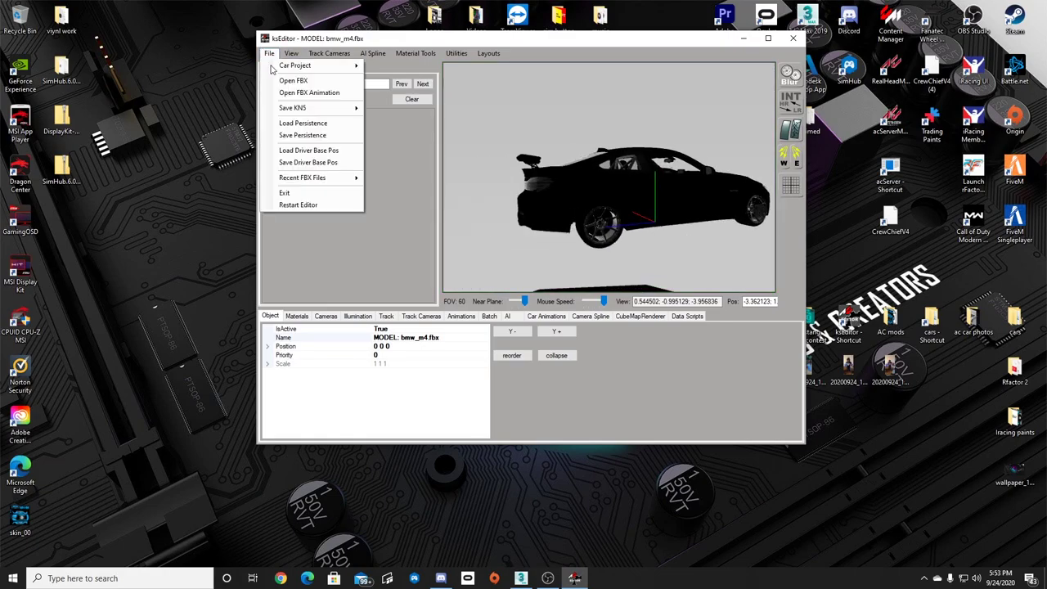
pyautogui.click(307, 125)
pyautogui.doubleClick(559, 139)
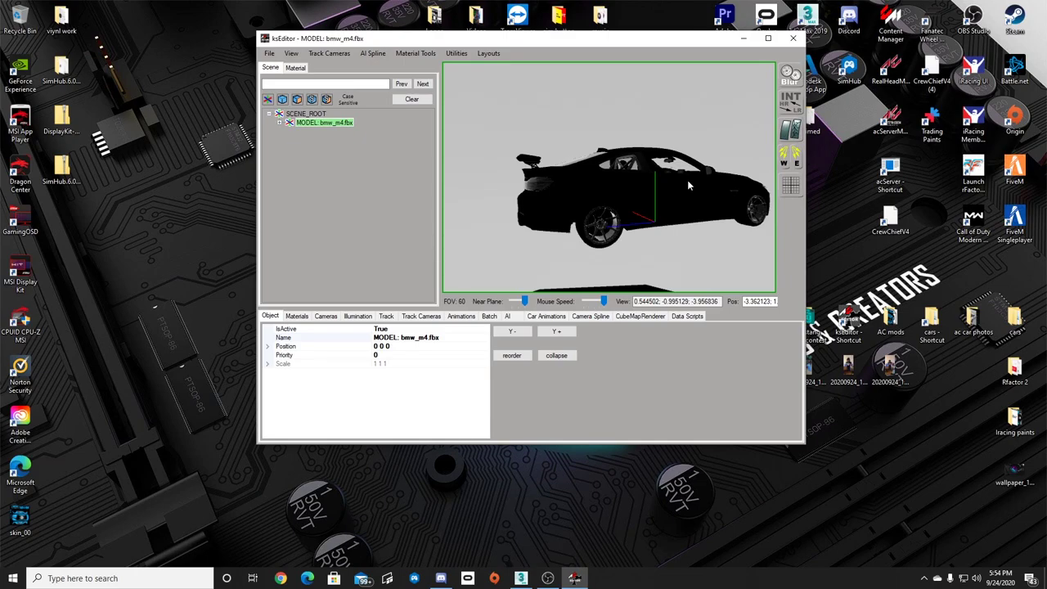
pyautogui.moveTo(687, 181); pyautogui.dragTo(429, 195, button='right')
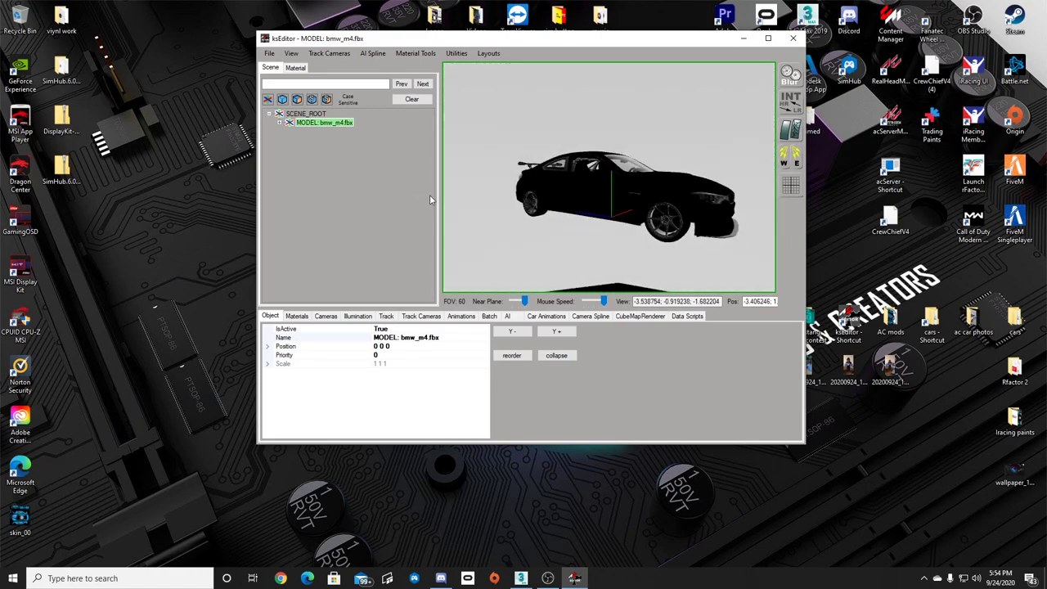
pyautogui.click(275, 54)
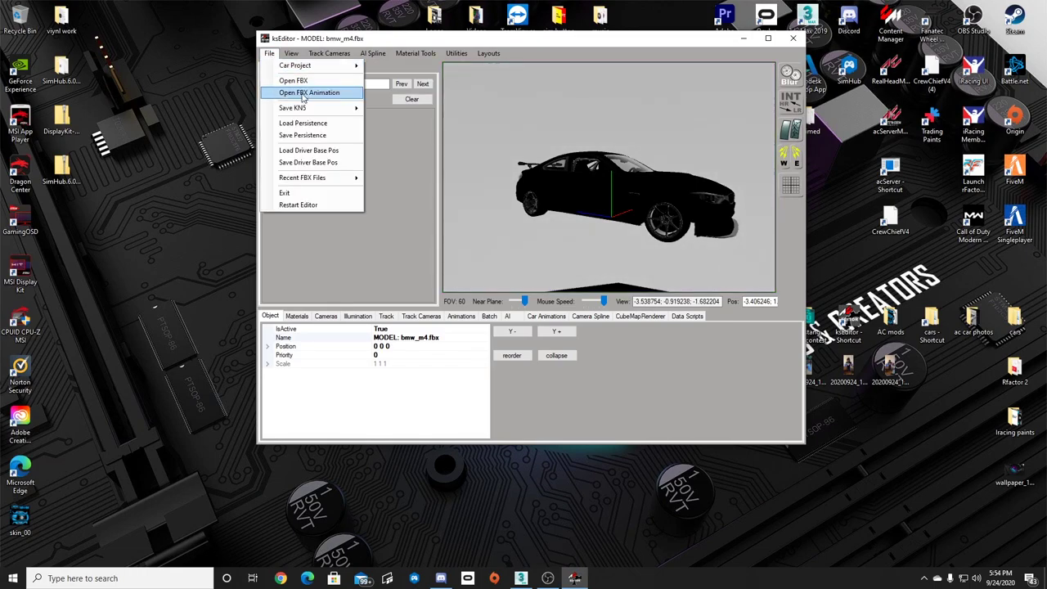
pyautogui.moveTo(328, 107)
pyautogui.click(396, 112)
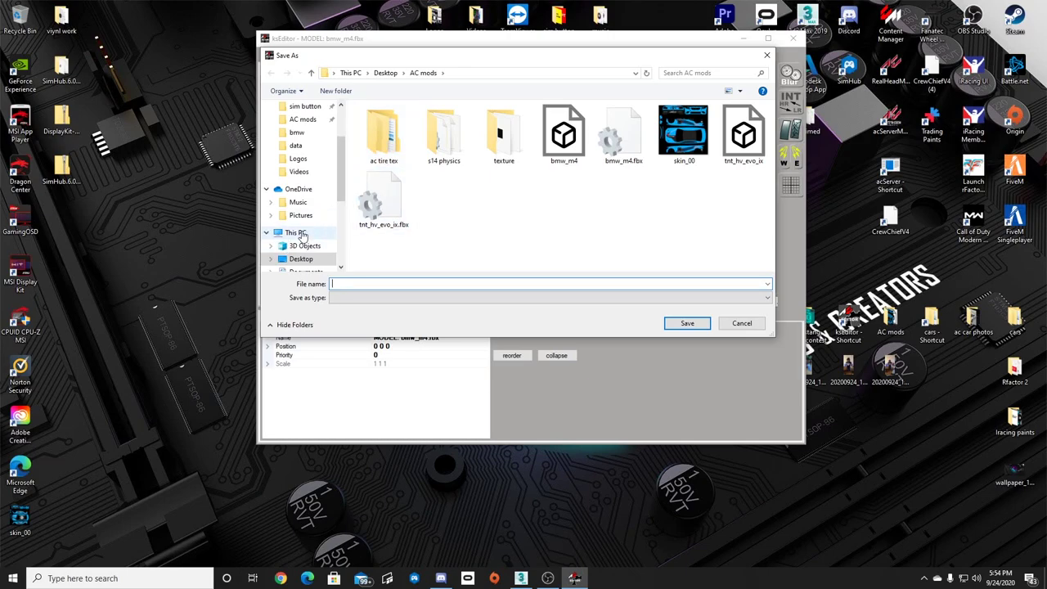
pyautogui.click(301, 260)
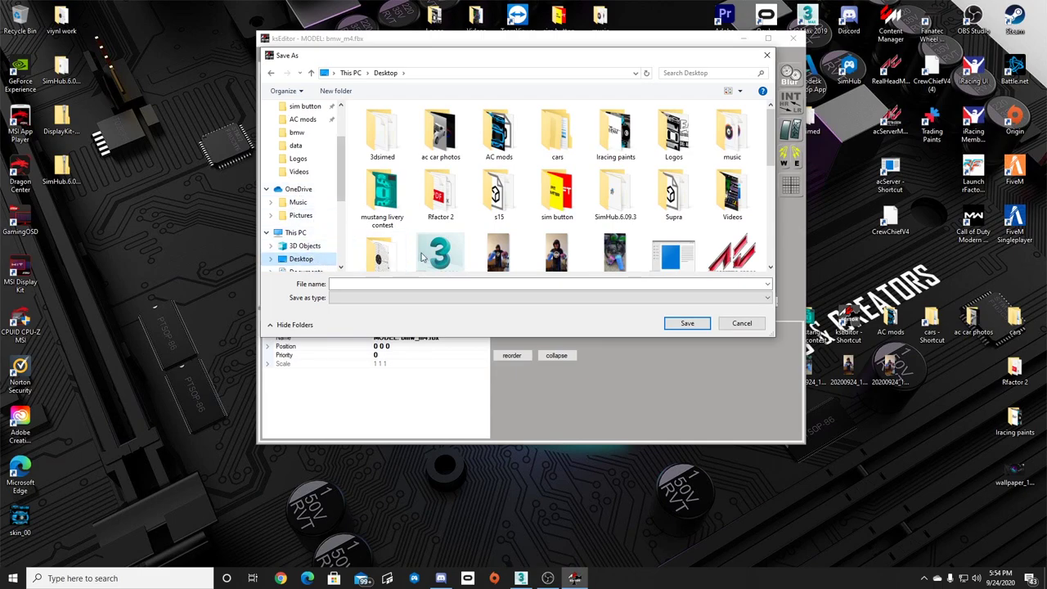
pyautogui.scroll(1, 317, 207)
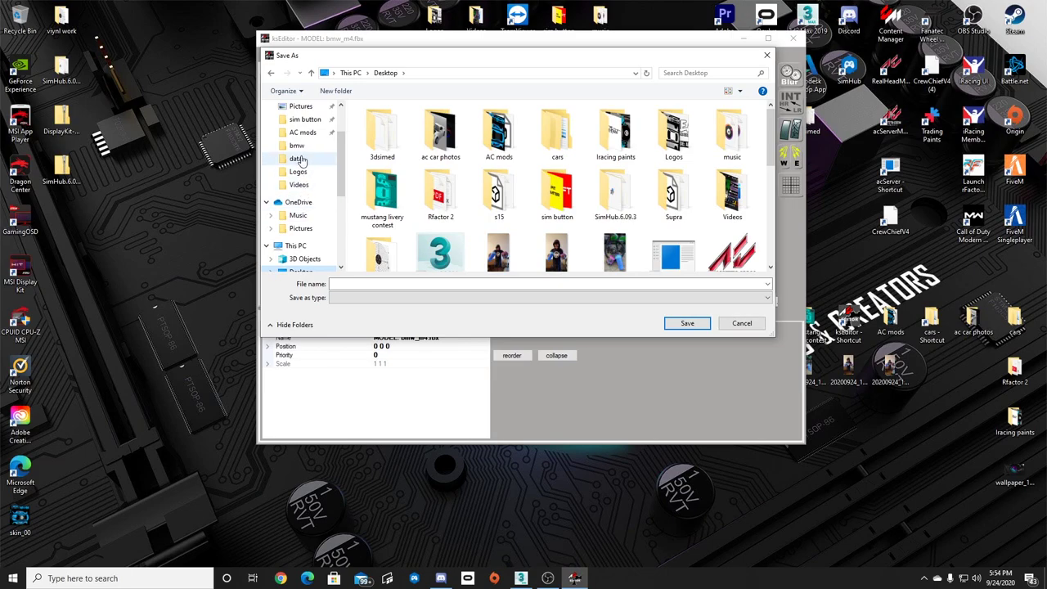
pyautogui.scroll(-1, 308, 260)
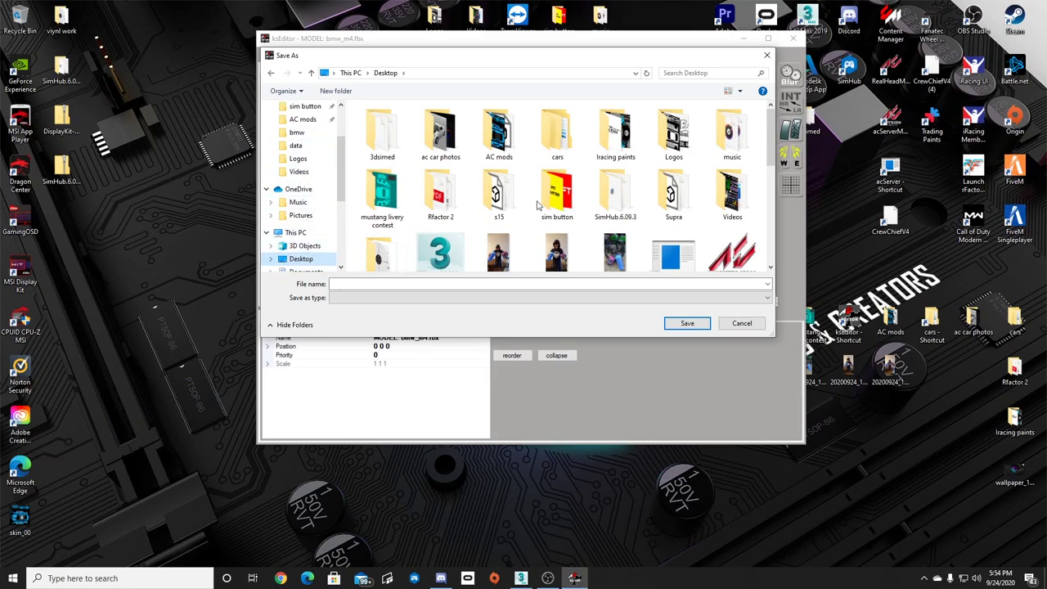
# Launch Content Manager, filter the cars by m4, and check the contents of the BMW M4 GTS car's folder.
pyautogui.click(891, 24)
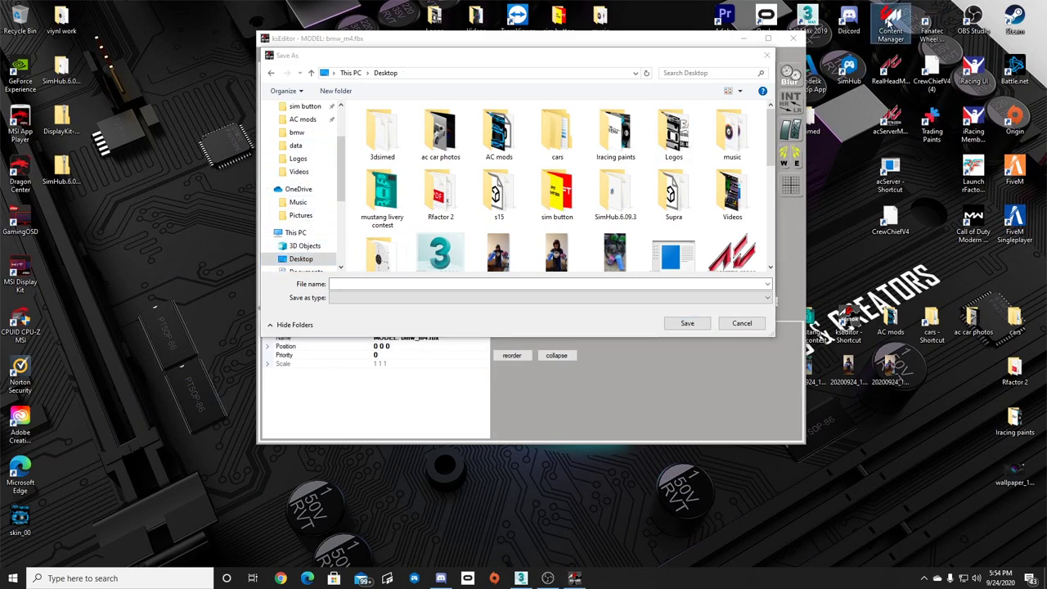
pyautogui.doubleClick(891, 24)
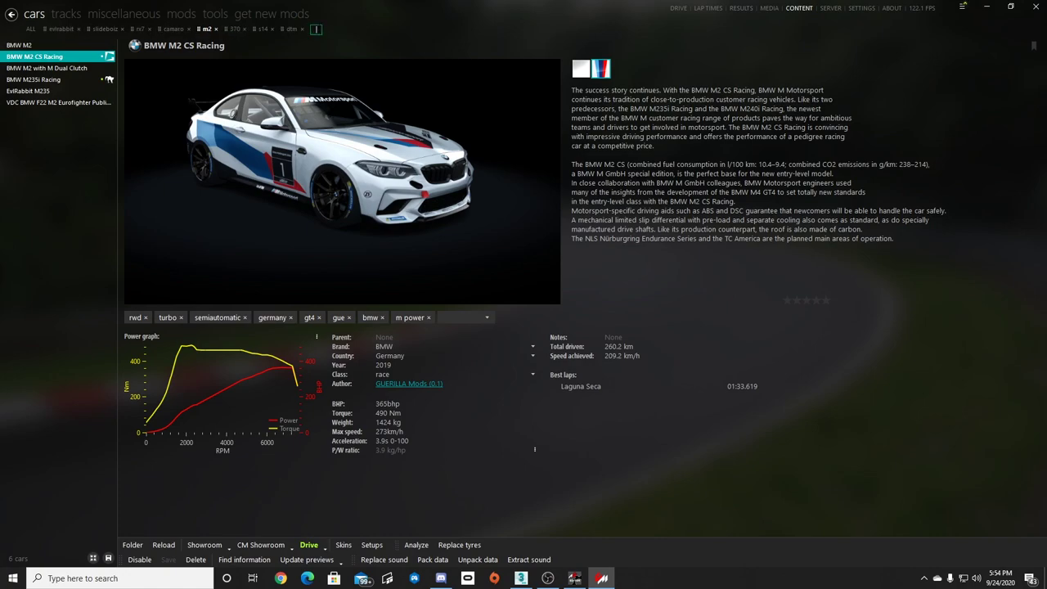
pyautogui.write('m4')
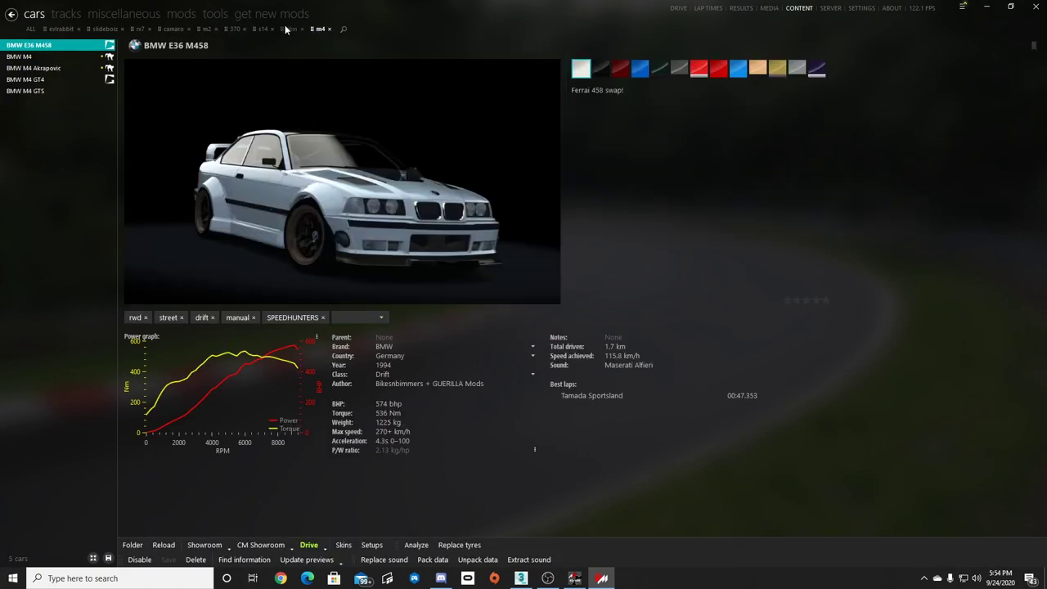
pyautogui.click(41, 81)
pyautogui.click(36, 93)
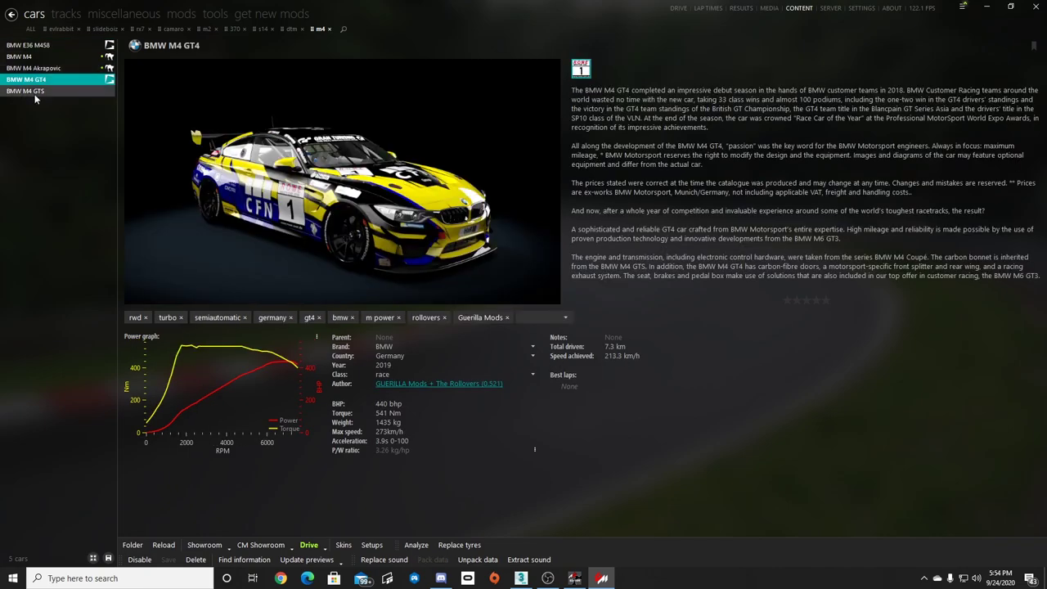
pyautogui.click(132, 544)
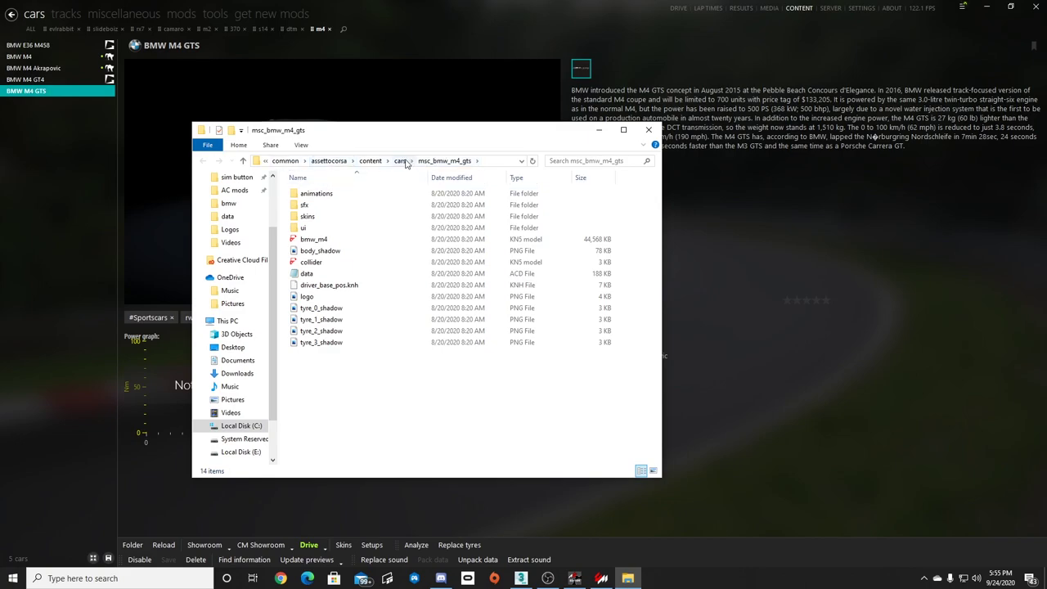
pyautogui.click(649, 129)
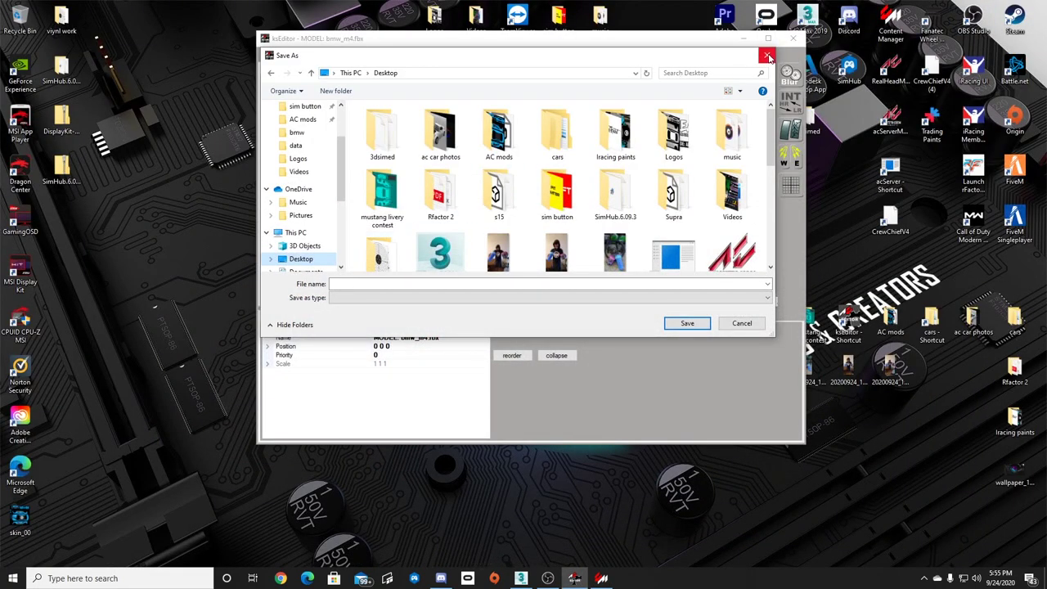
# Dismiss the open save dialog in ksEditor and start saving the model as KN5 again.
pyautogui.click(768, 56)
pyautogui.click(269, 53)
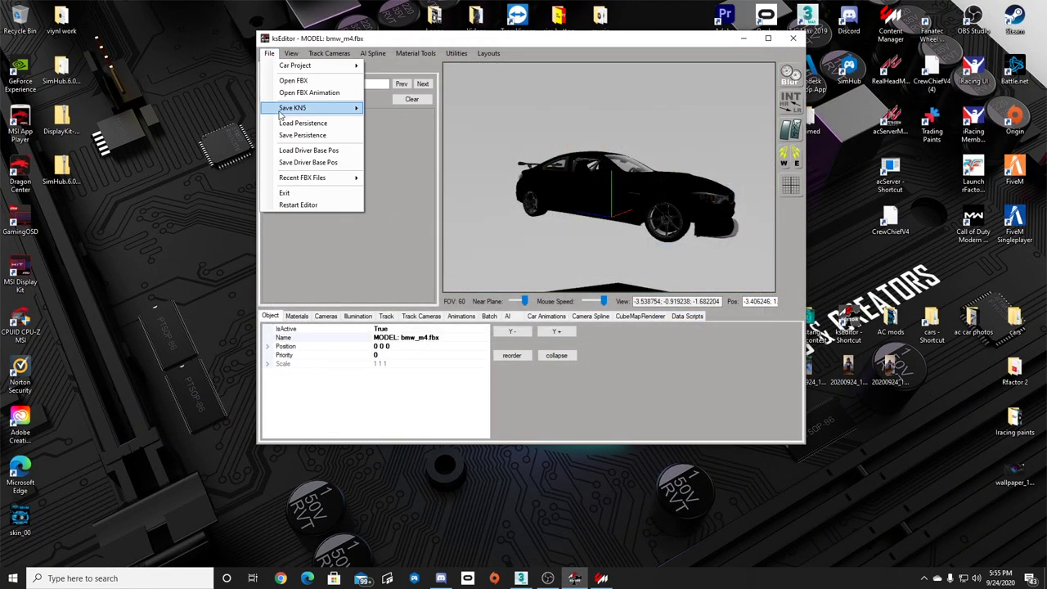
pyautogui.moveTo(280, 108)
pyautogui.click(384, 106)
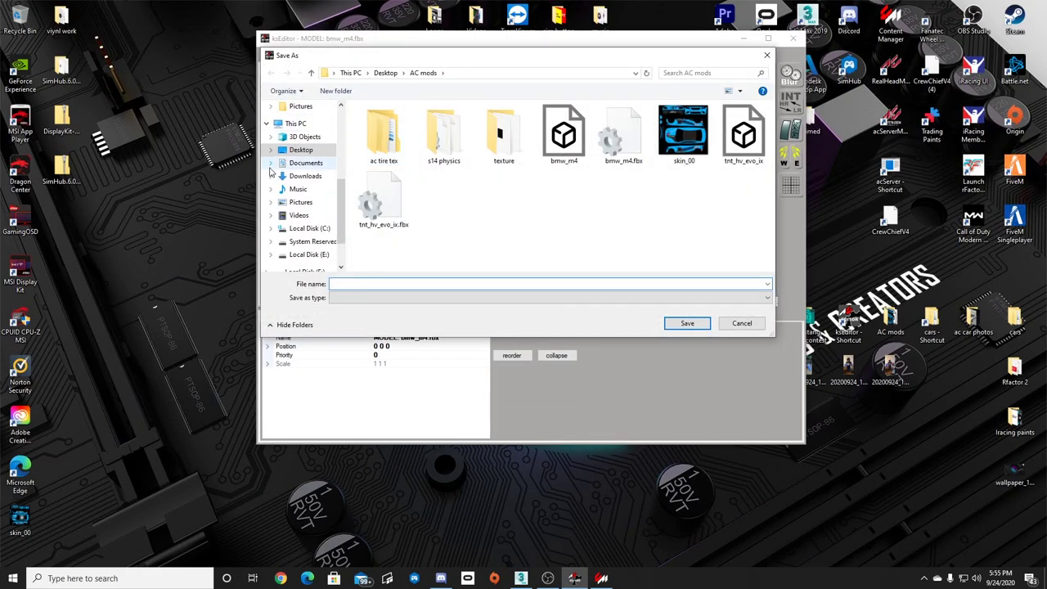
pyautogui.click(300, 149)
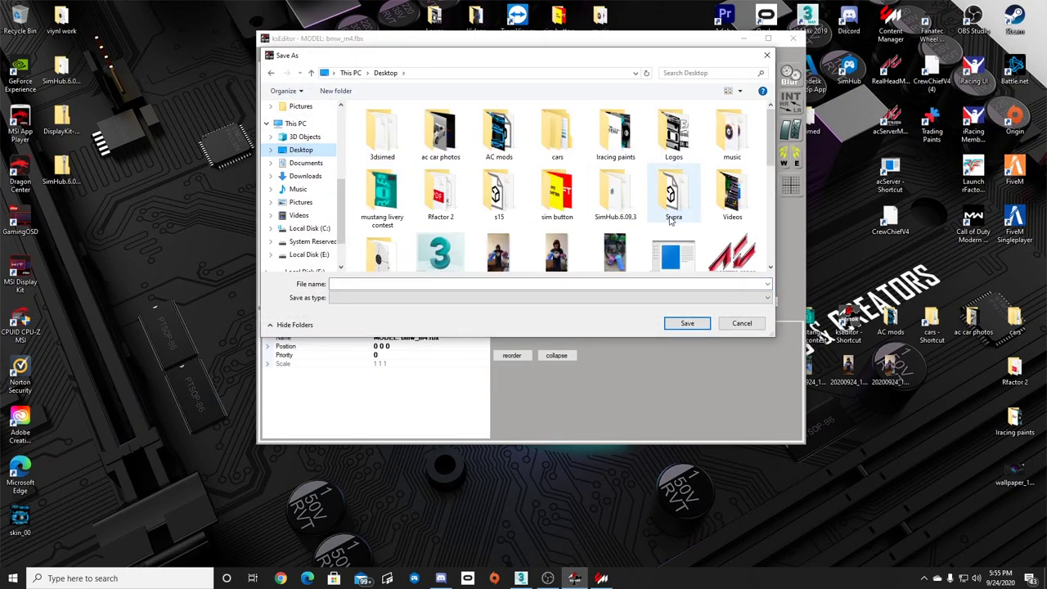
pyautogui.scroll(-5, 666, 225)
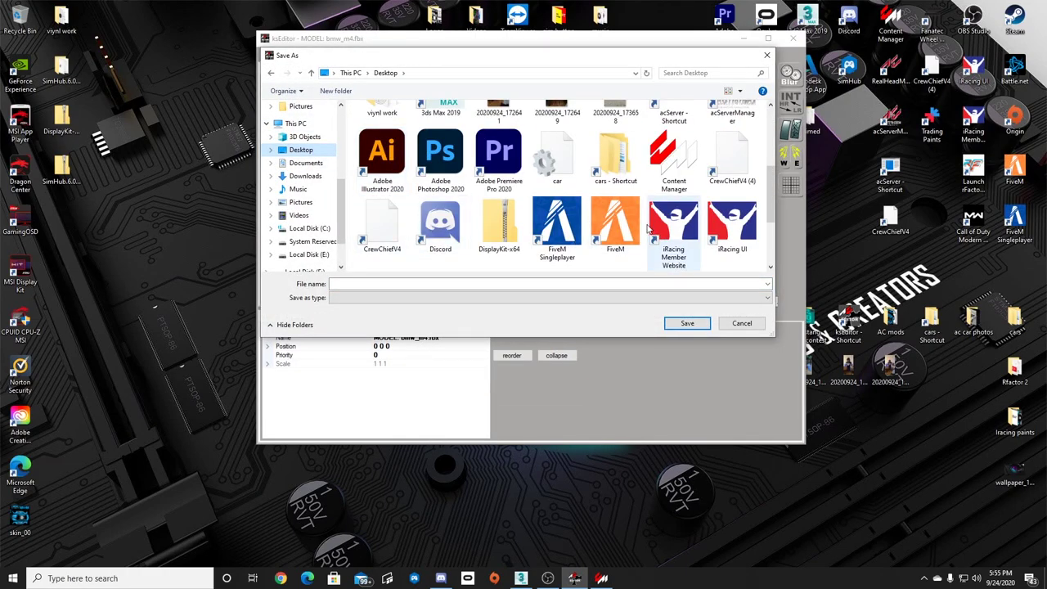
pyautogui.scroll(1, 652, 233)
pyautogui.doubleClick(614, 194)
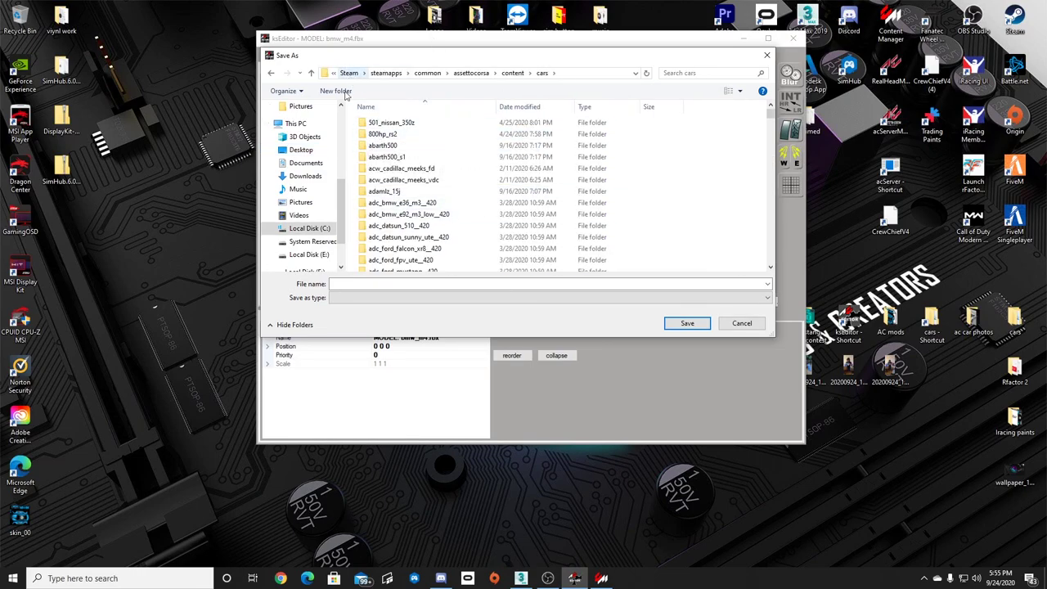
# Browse the save location to the Steam folder inside Program Files (x86) on Local Disk (C:).
pyautogui.click(296, 125)
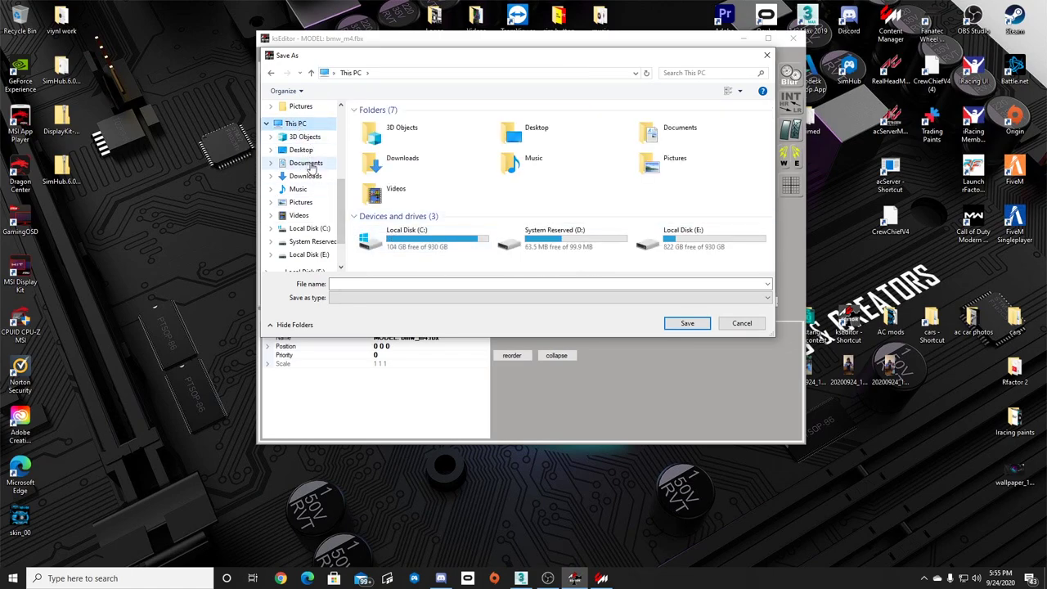
pyautogui.click(421, 248)
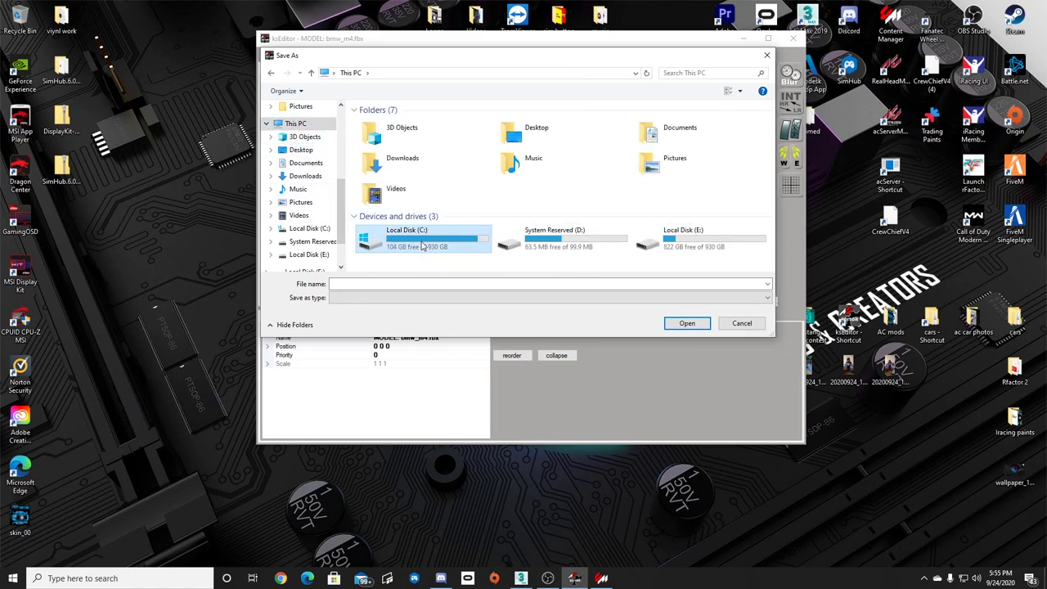
pyautogui.doubleClick(421, 248)
pyautogui.doubleClick(402, 223)
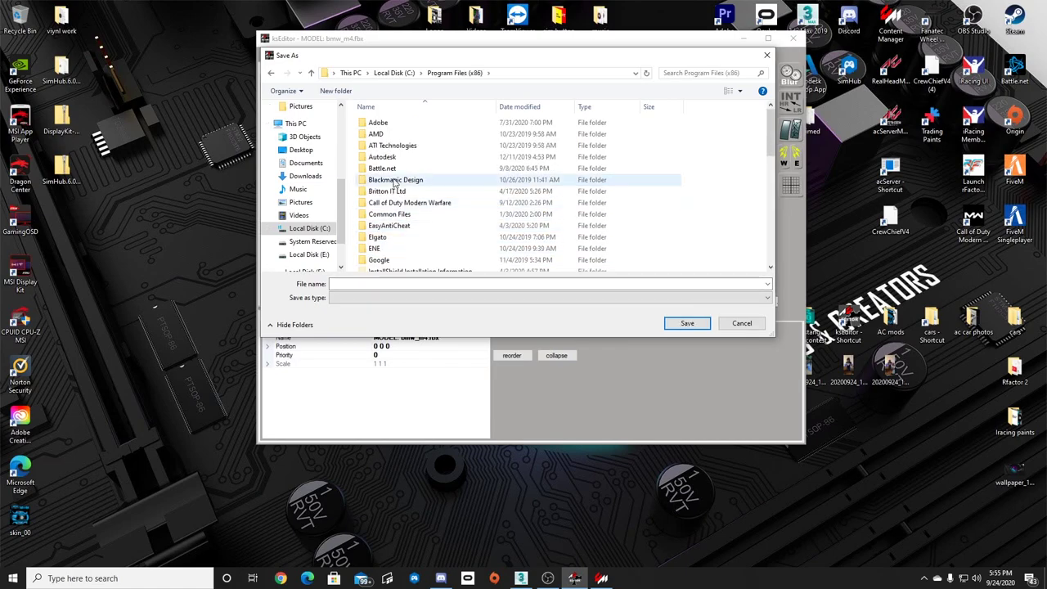
pyautogui.scroll(-15, 393, 235)
pyautogui.scroll(-2, 393, 235)
pyautogui.scroll(4, 385, 234)
pyautogui.click(382, 235)
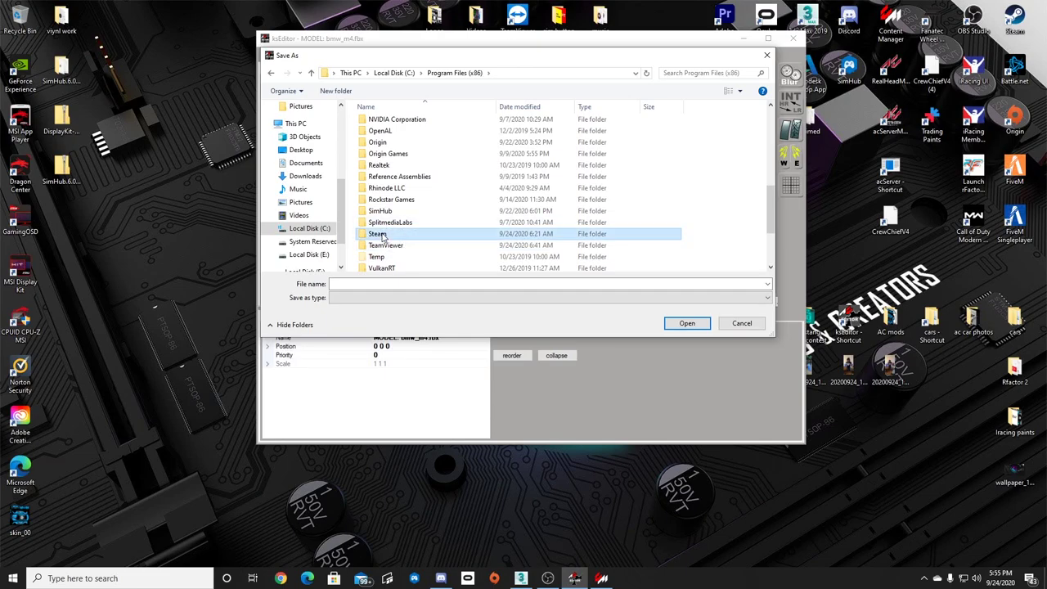
pyautogui.doubleClick(382, 235)
# Continue through steamapps, common, assettocorsa and content to the cars folder.
pyautogui.scroll(-4, 385, 220)
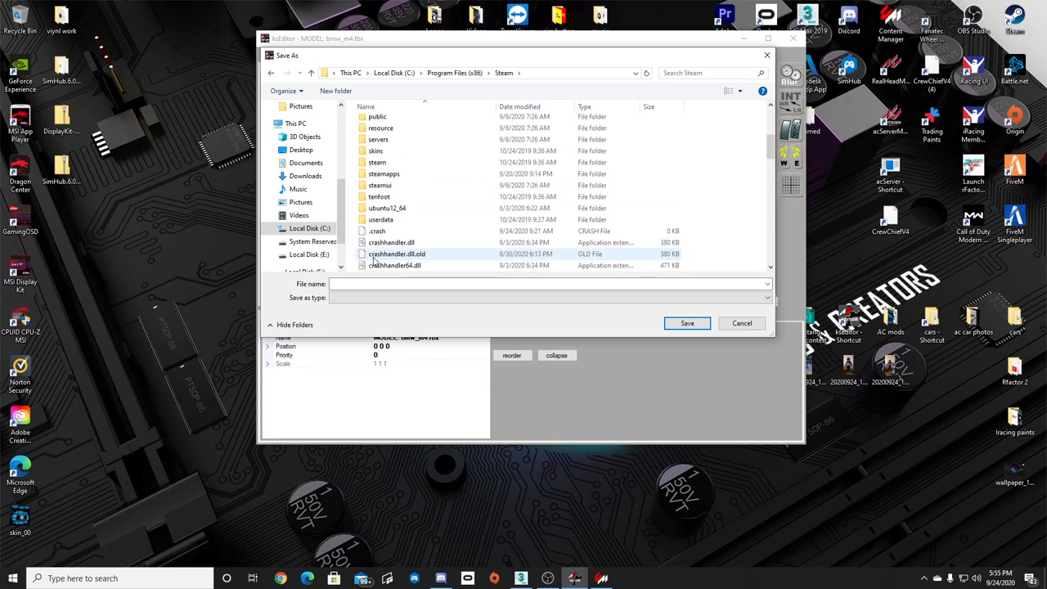
pyautogui.doubleClick(384, 173)
pyautogui.click(387, 123)
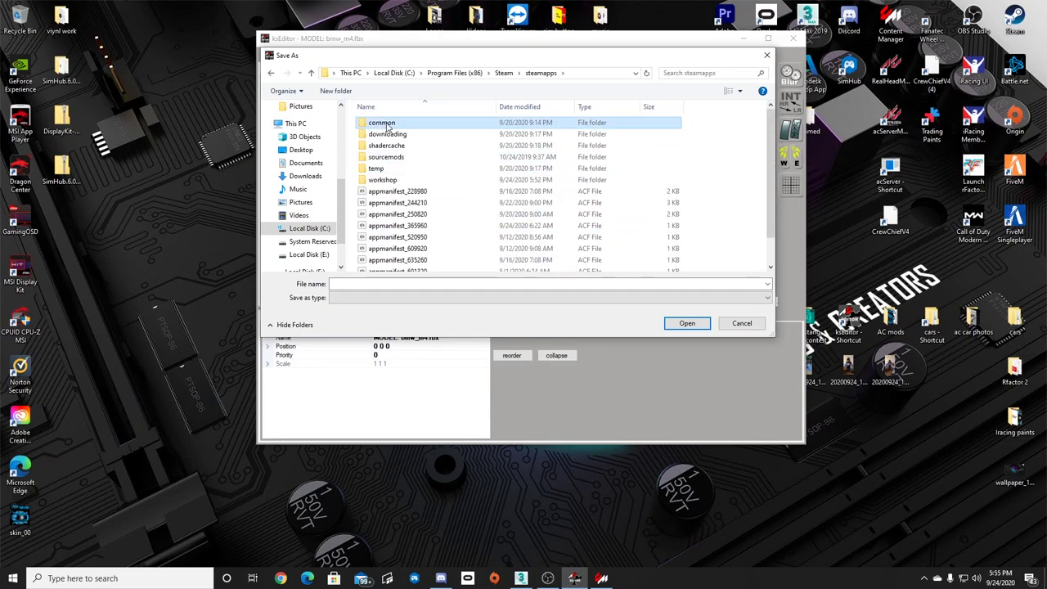
pyautogui.doubleClick(388, 124)
pyautogui.doubleClick(388, 124)
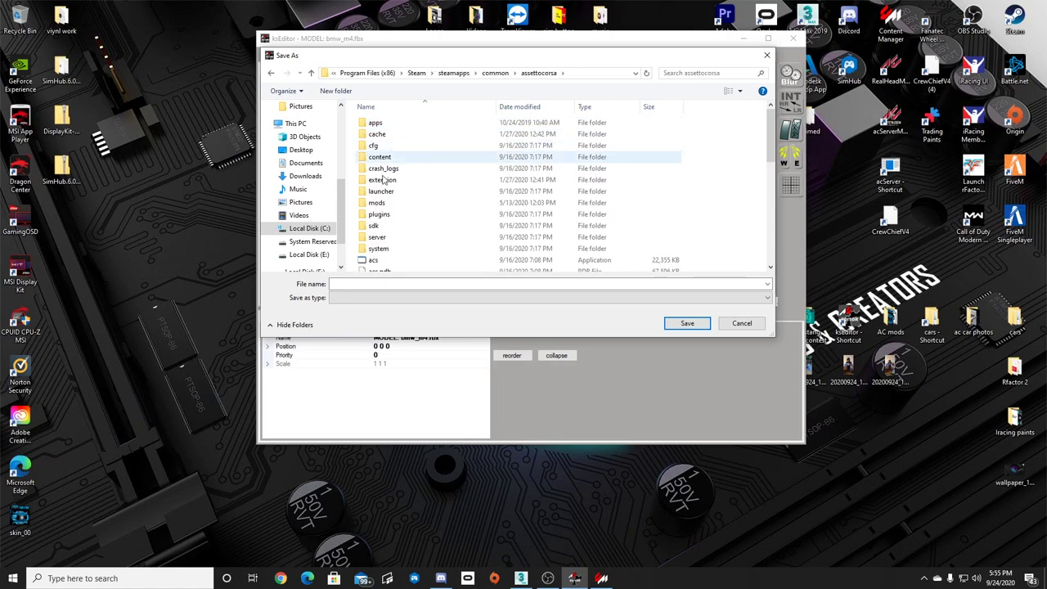
pyautogui.click(381, 159)
pyautogui.doubleClick(381, 159)
pyautogui.click(383, 145)
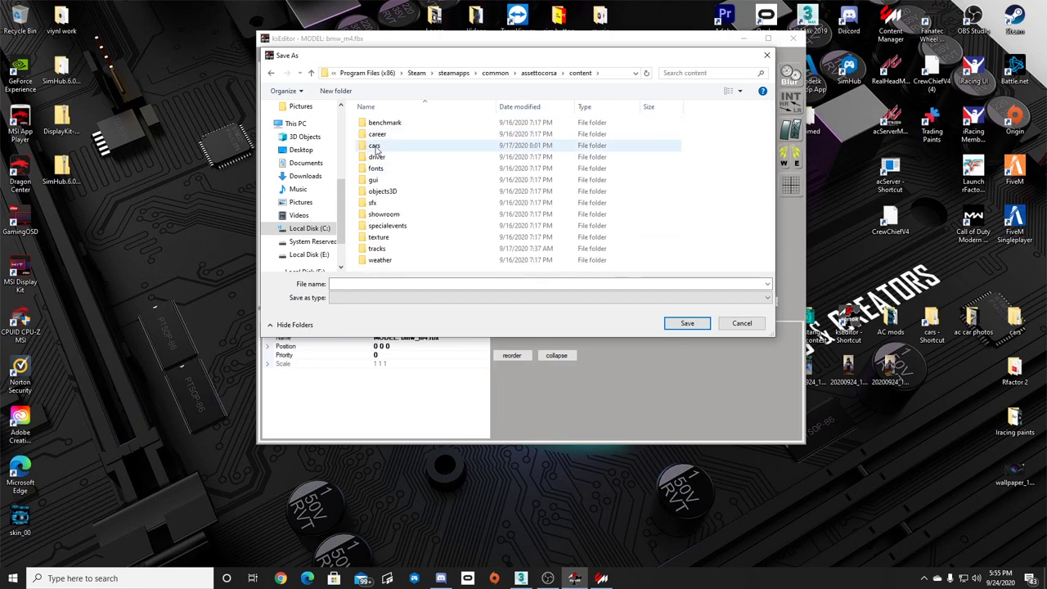
pyautogui.doubleClick(383, 144)
# Find the msc_bmw_m4_gts folder among the cars and open it as the save location.
pyautogui.scroll(-15, 417, 172)
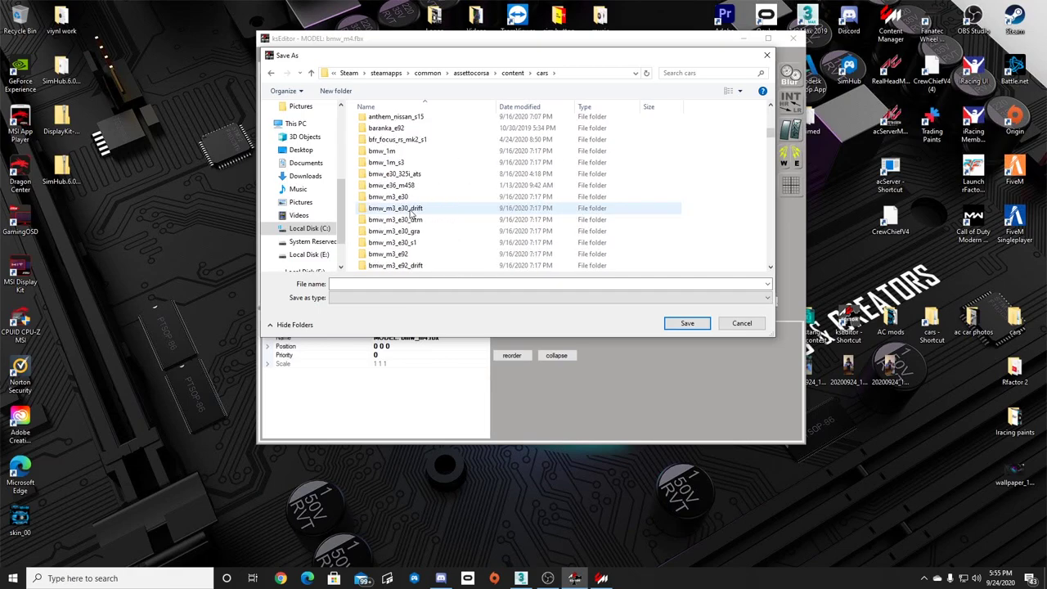
pyautogui.scroll(-8, 412, 212)
pyautogui.scroll(-20, 412, 212)
pyautogui.scroll(-4, 412, 212)
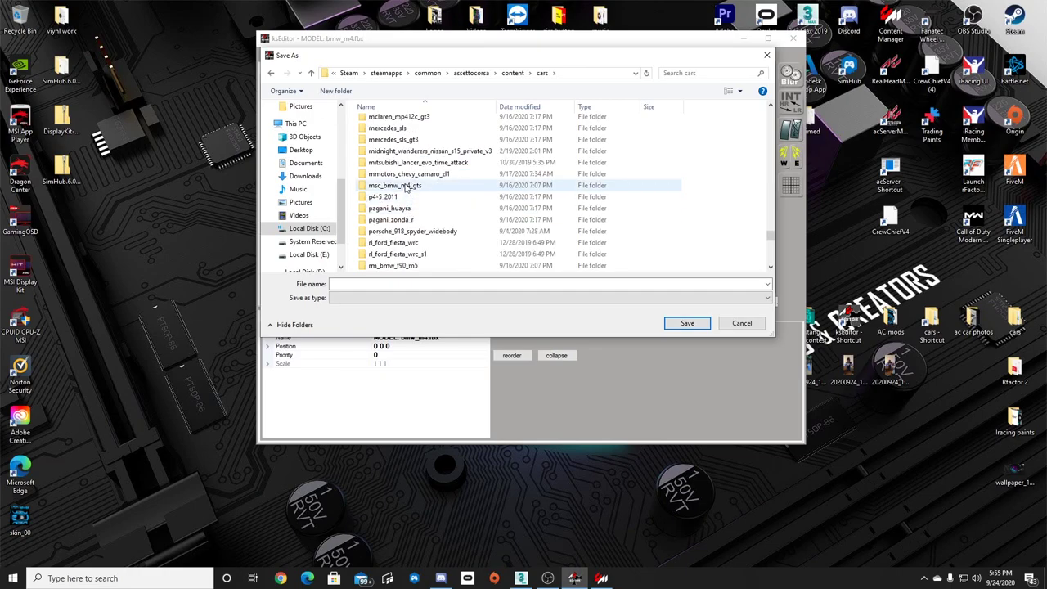
pyautogui.doubleClick(412, 187)
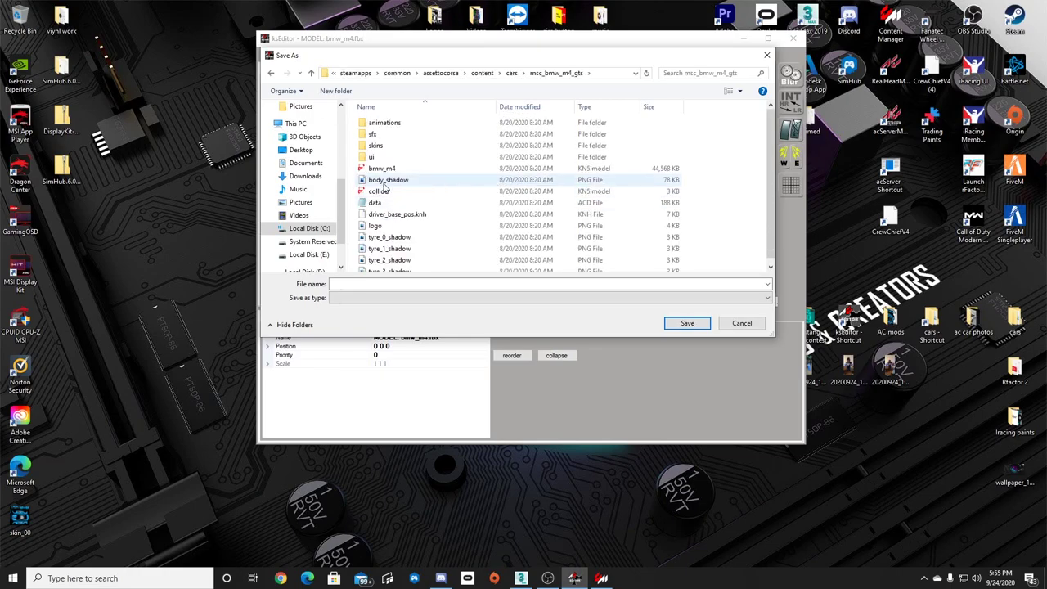
# Save the model over the existing bmw_m4 KN5 file in the car's folder and close ksEditor.
pyautogui.scroll(1, 389, 228)
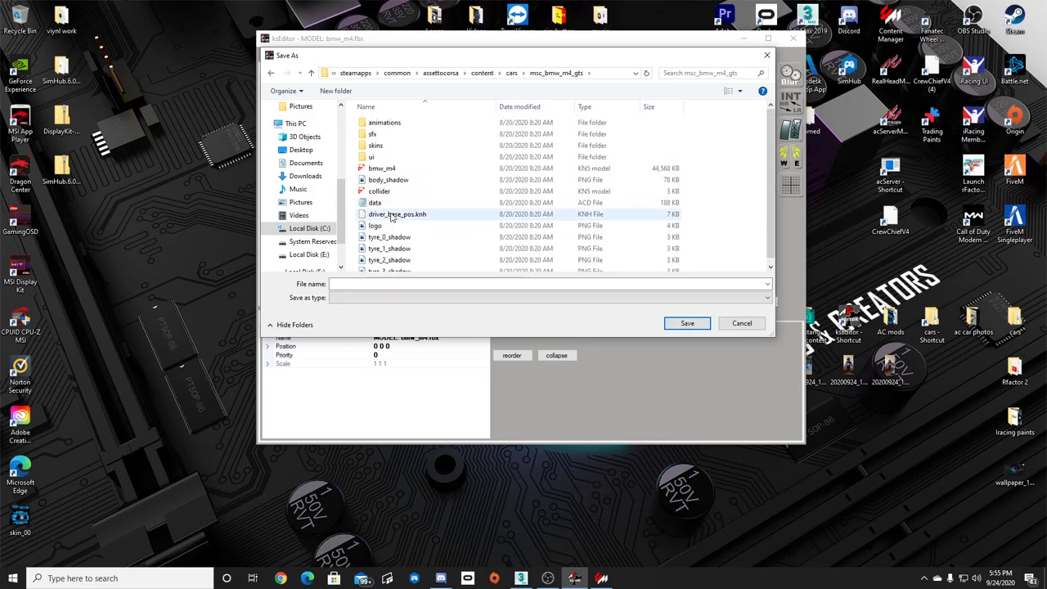
pyautogui.click(390, 174)
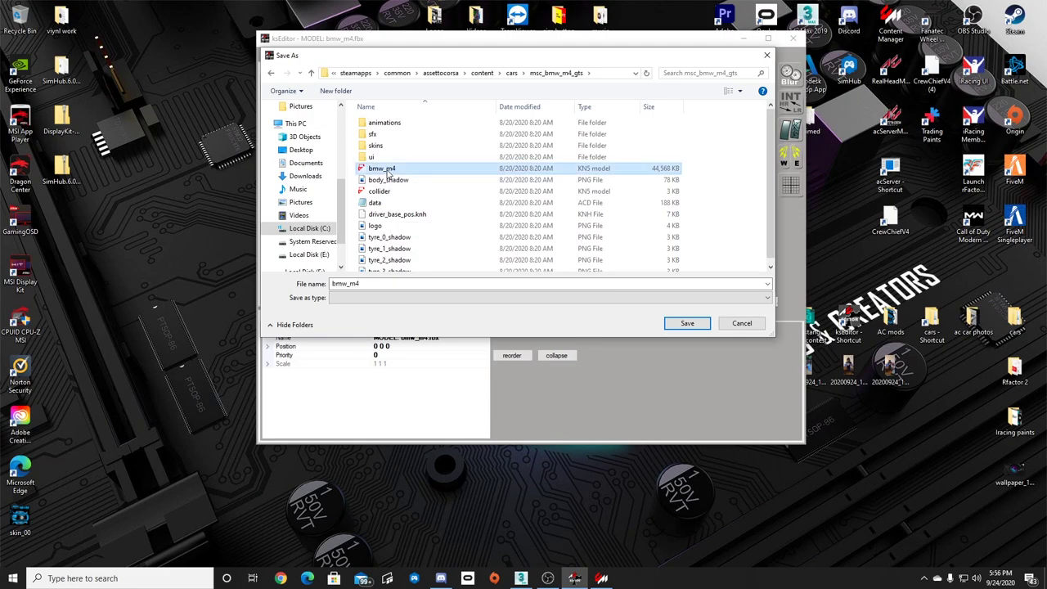
pyautogui.click(692, 323)
pyautogui.click(545, 288)
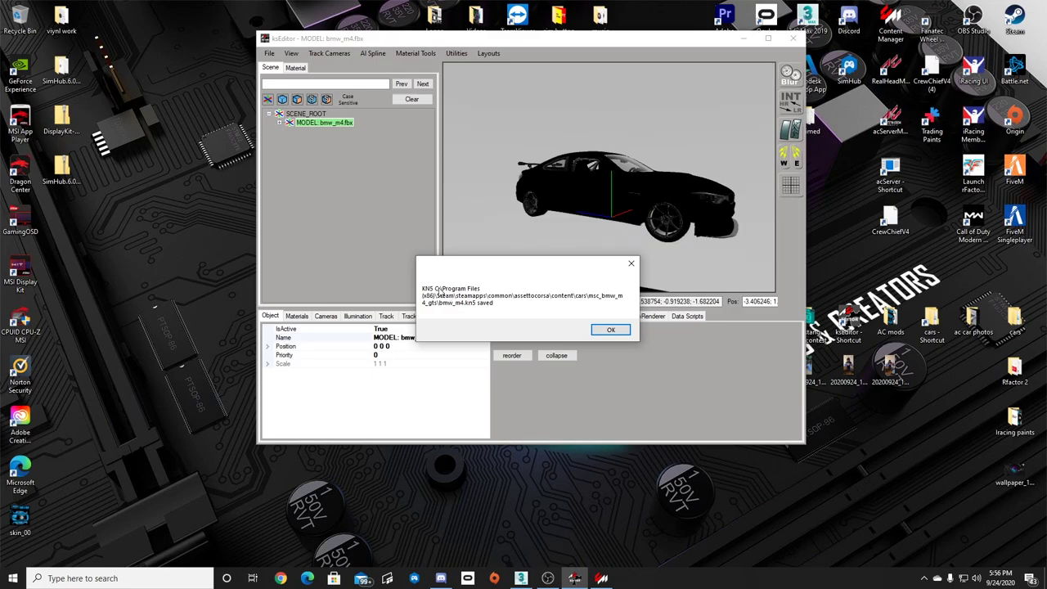
pyautogui.click(612, 330)
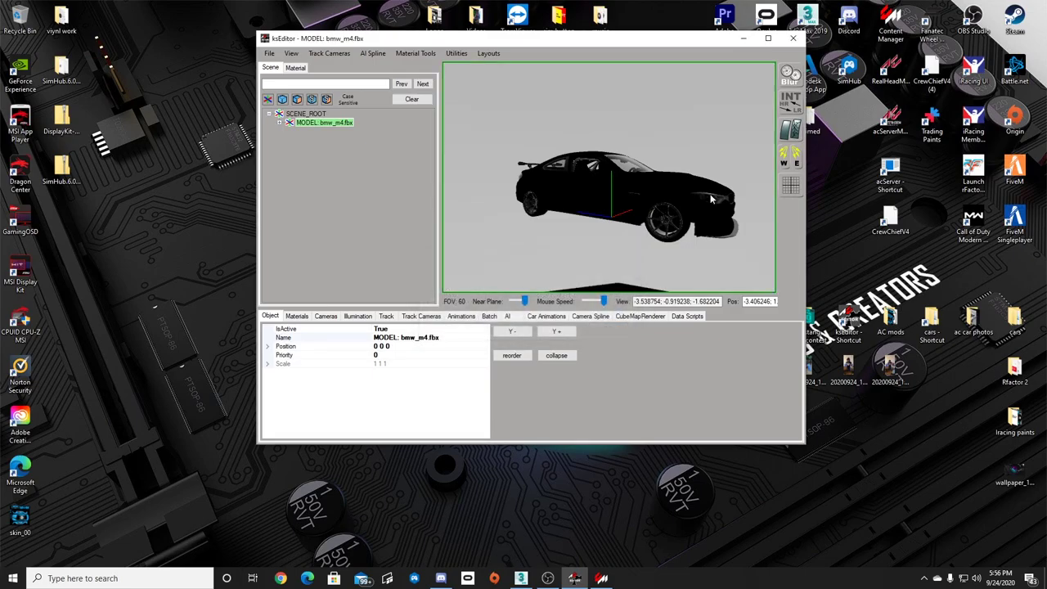
pyautogui.click(791, 39)
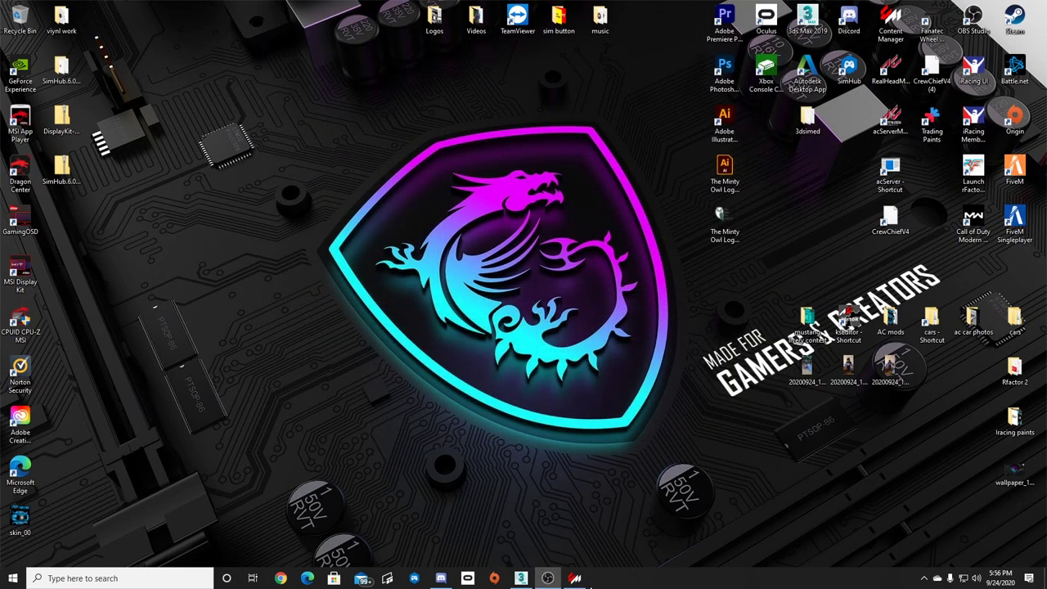
# Switch to Content Manager, update the BMW M4 GTS previews, and open the car in CM Showroom.
pyautogui.click(575, 578)
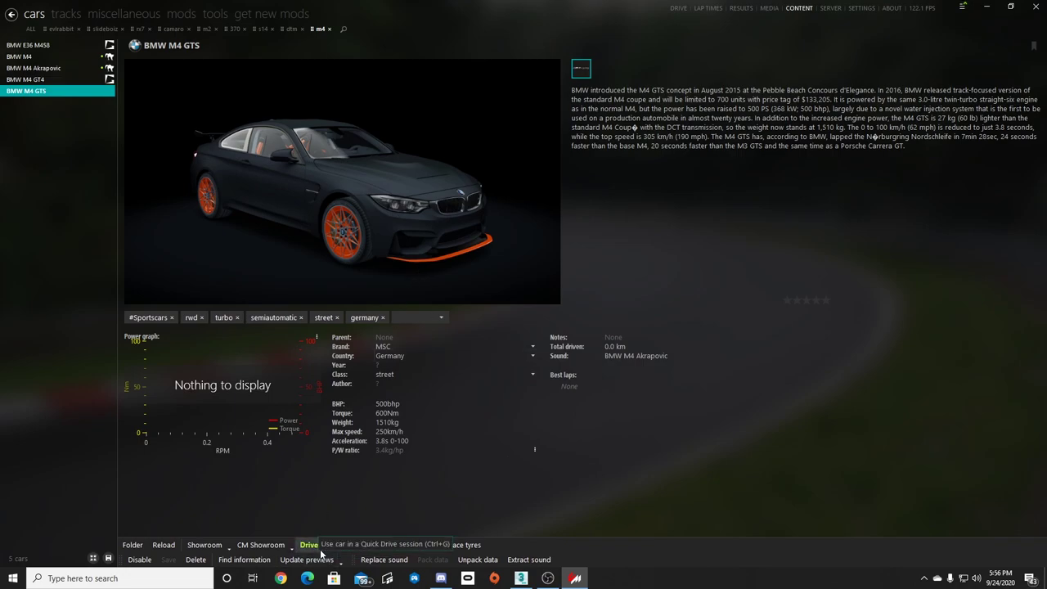
pyautogui.click(311, 561)
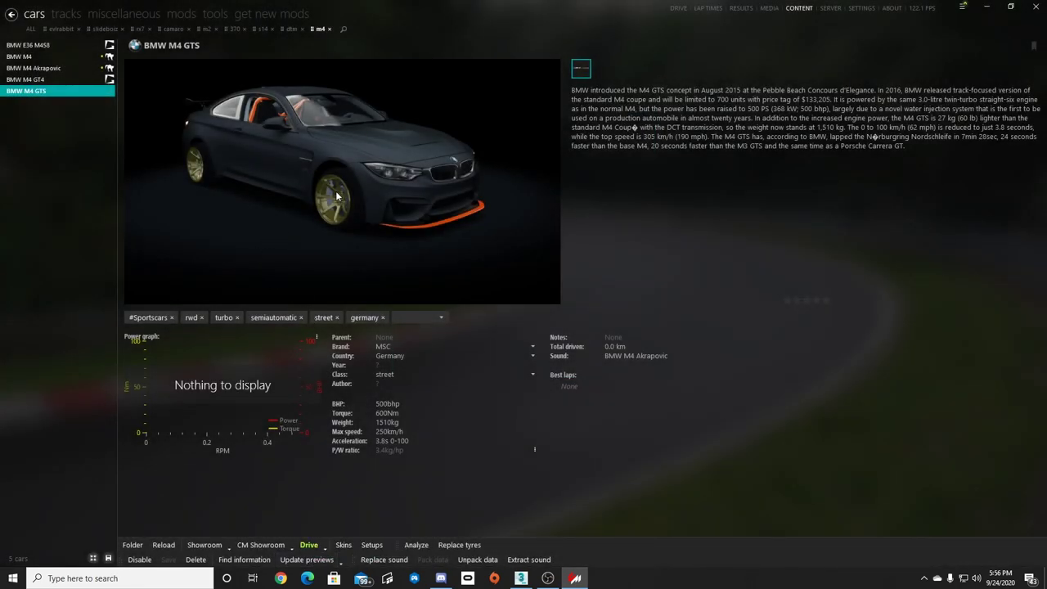
pyautogui.click(260, 545)
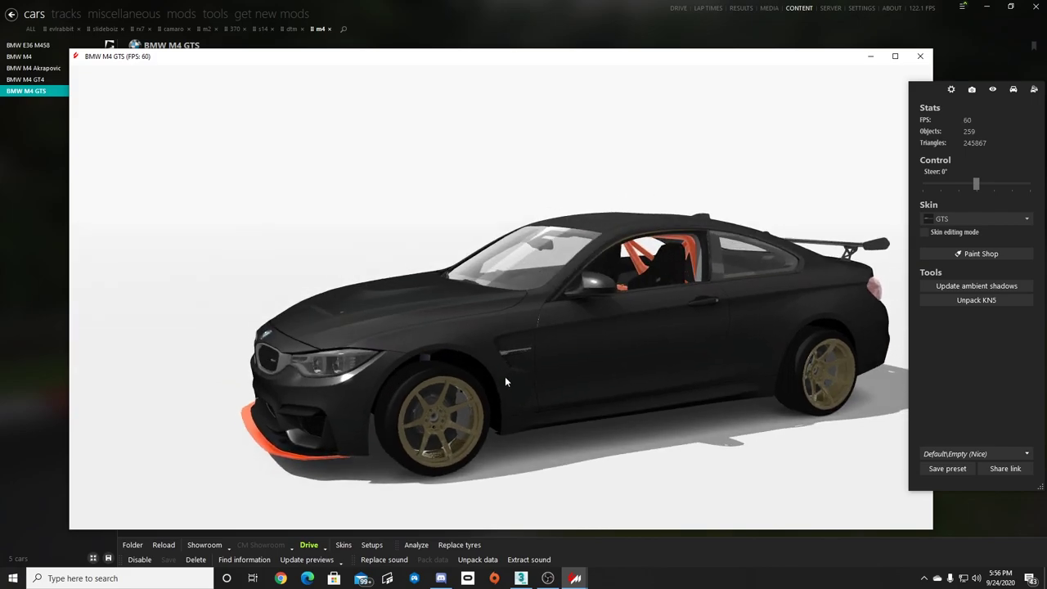
# Turn on Align using data for the wheels in the car params and orbit the BMW M4 GTS to check the wheel fit.
pyautogui.moveTo(527, 349); pyautogui.dragTo(627, 347)
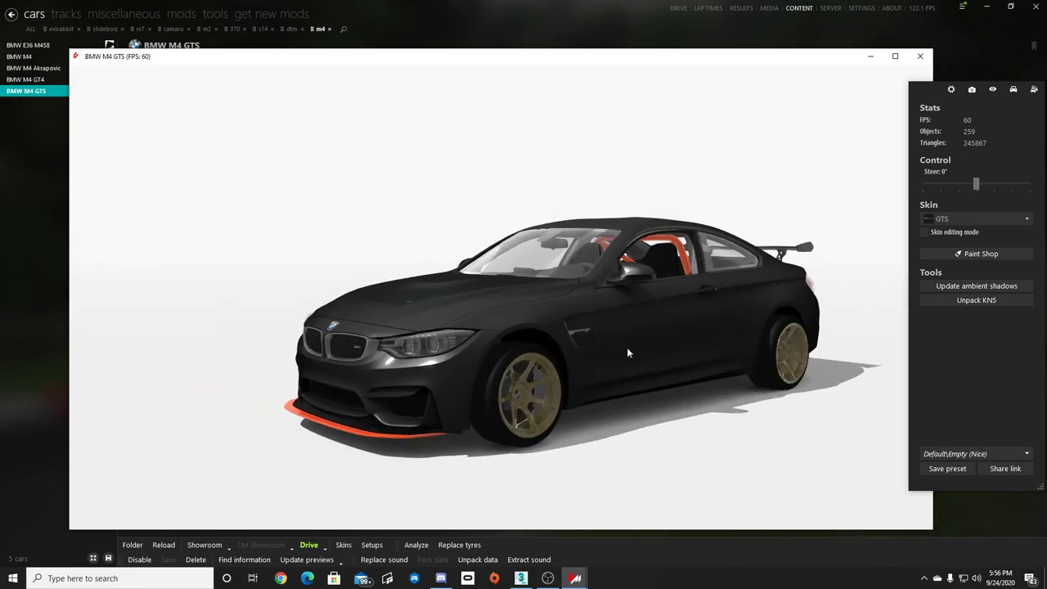
pyautogui.click(1029, 89)
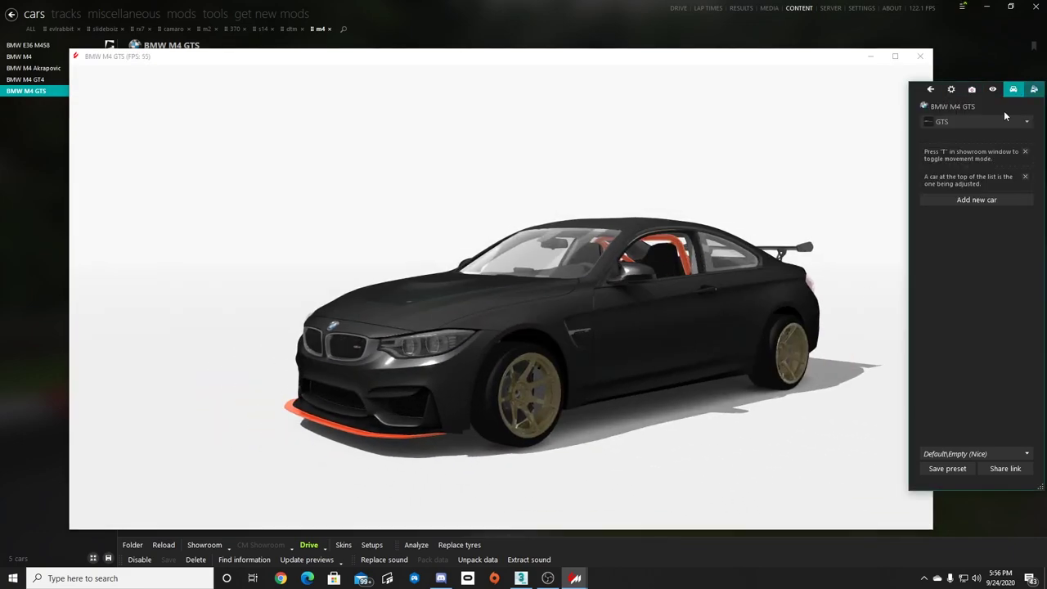
pyautogui.click(1013, 90)
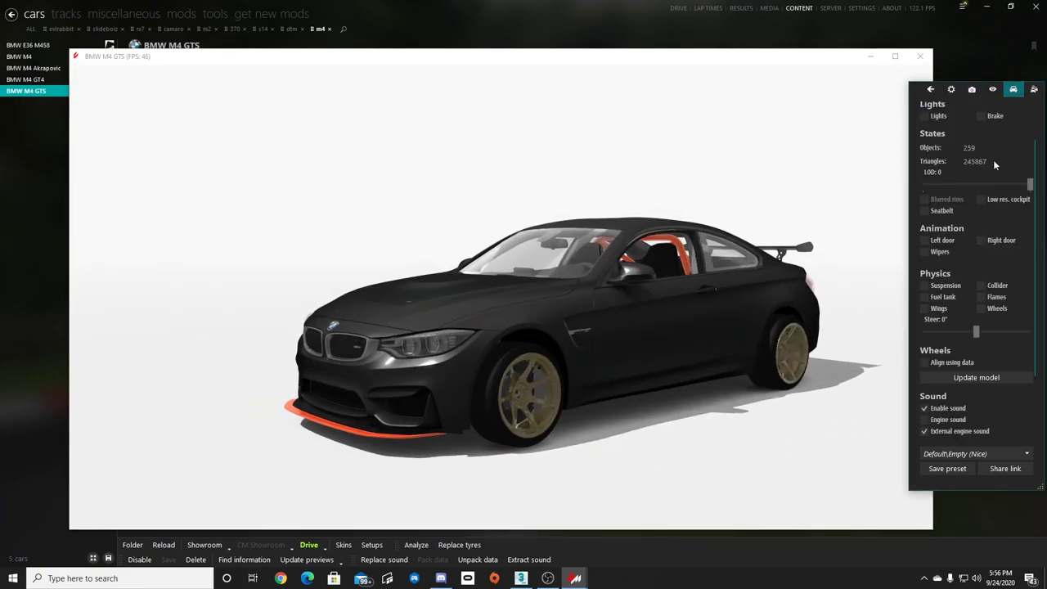
pyautogui.click(1014, 90)
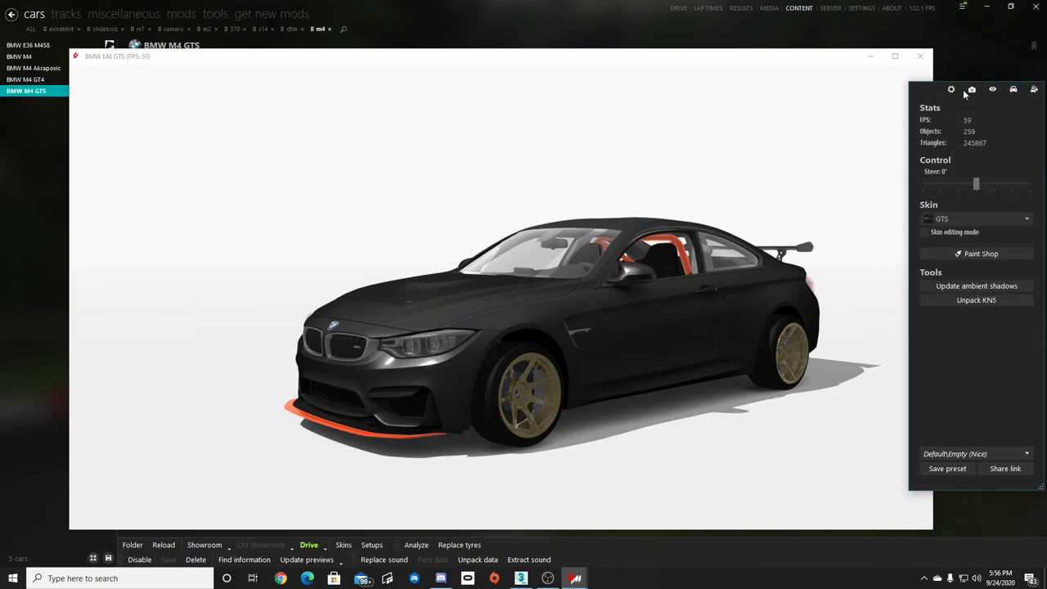
pyautogui.click(1014, 92)
pyautogui.click(925, 362)
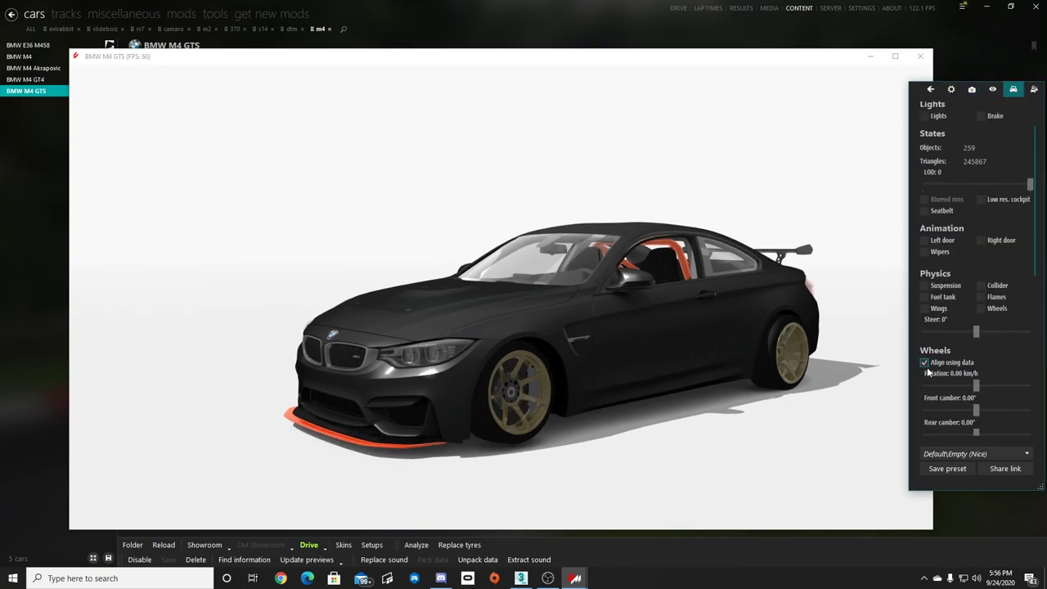
pyautogui.moveTo(601, 384); pyautogui.dragTo(604, 362)
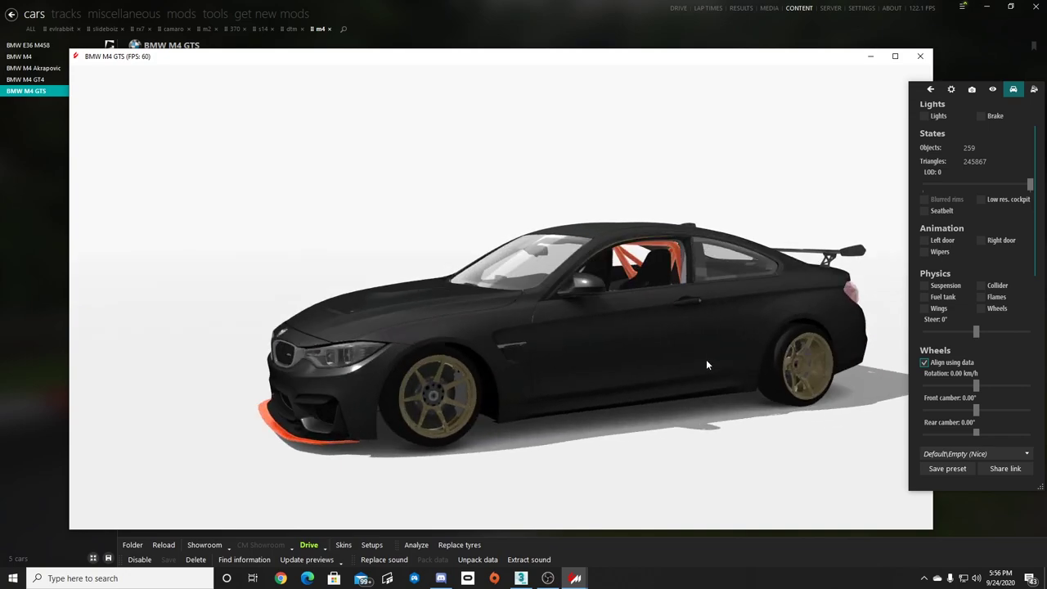
pyautogui.moveTo(708, 366); pyautogui.dragTo(584, 350)
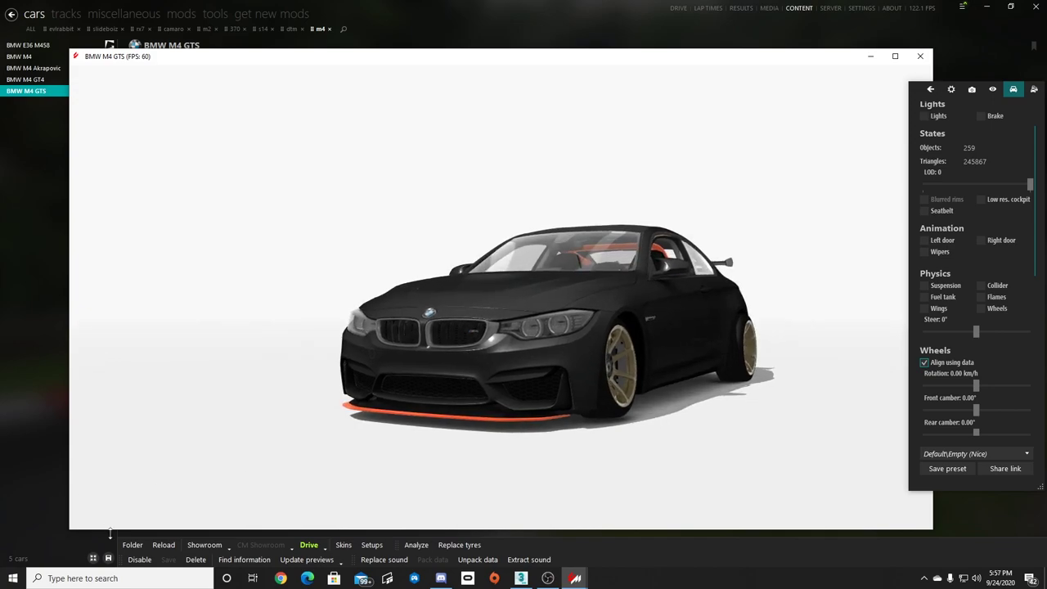
# Check the BMW M4 GTS folder contents and unpack the car's data in Content Manager.
pyautogui.click(133, 546)
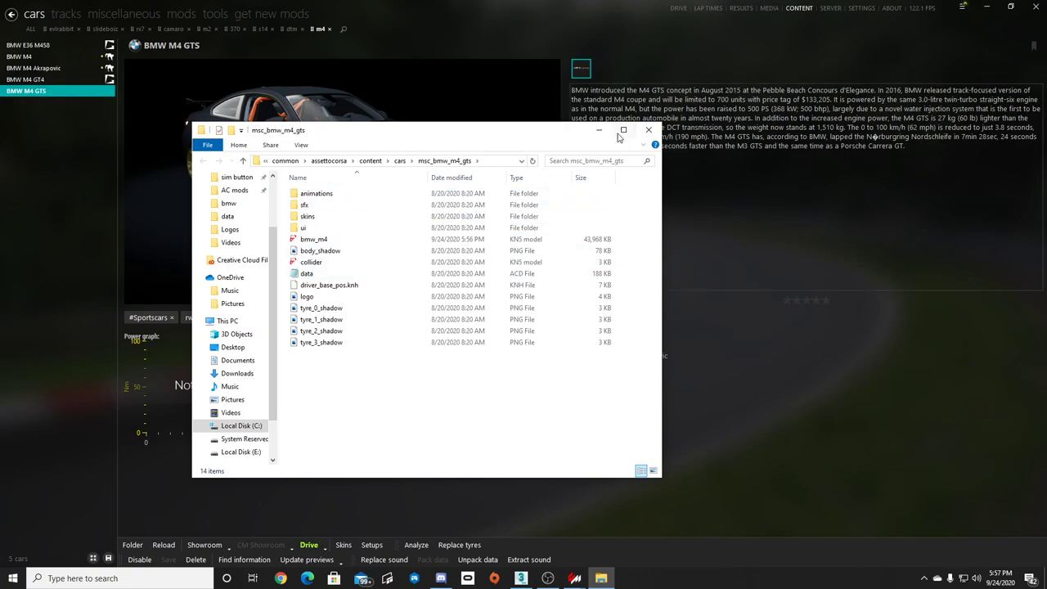
pyautogui.click(649, 129)
pyautogui.click(478, 560)
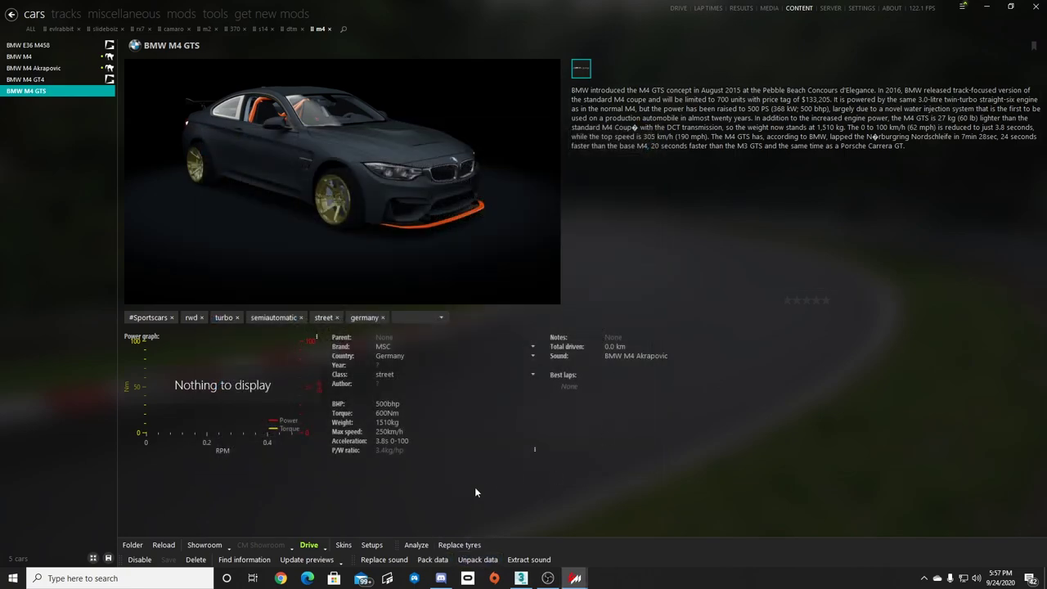
pyautogui.click(651, 130)
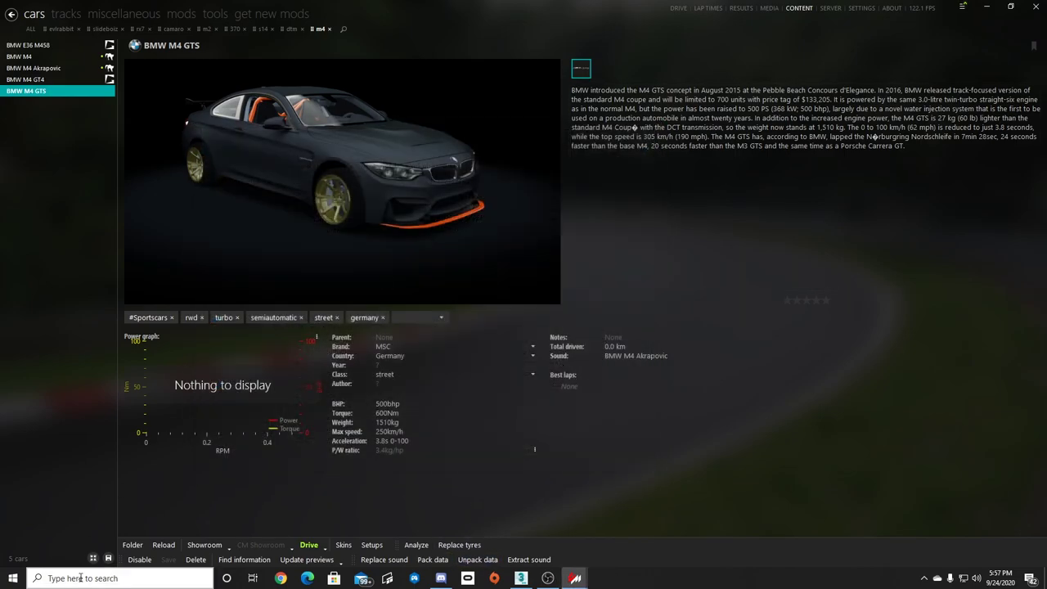
# Reopen the car's folder, go into the unpacked data folder and open the suspensions file in Notepad.
pyautogui.click(135, 545)
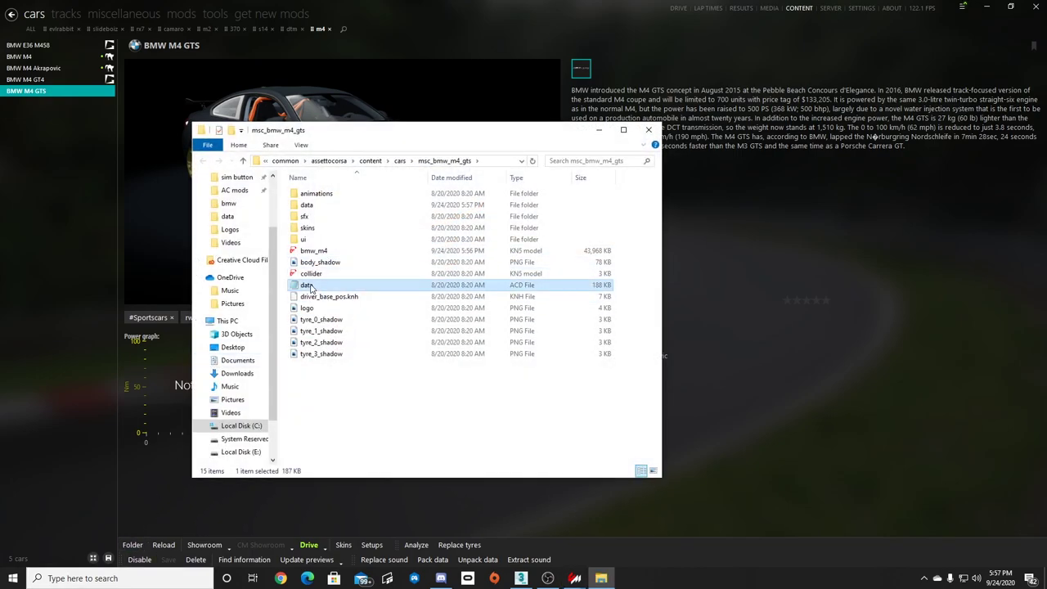
pyautogui.doubleClick(308, 205)
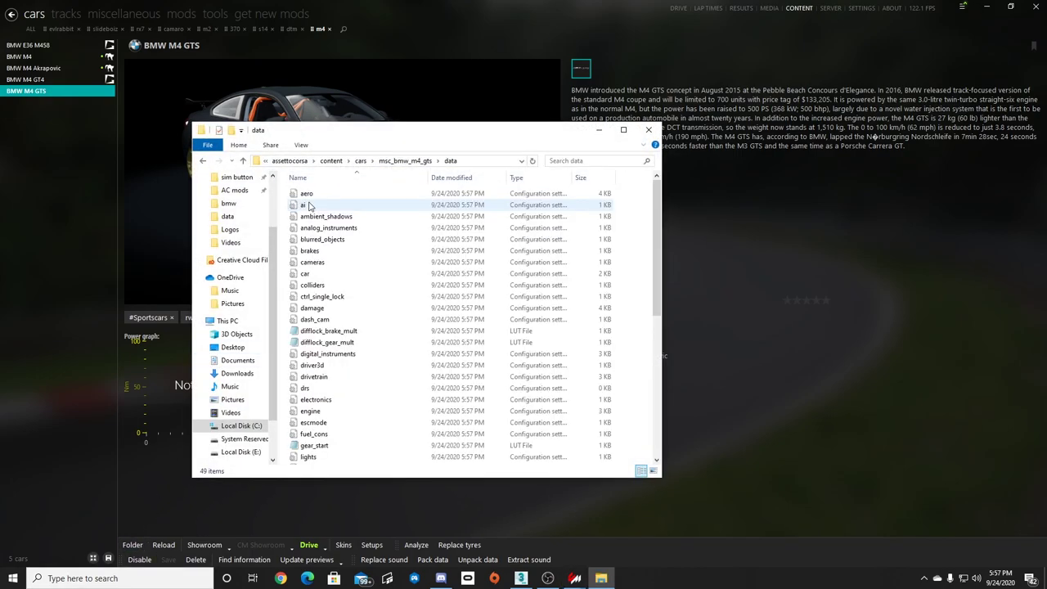
pyautogui.scroll(-7, 317, 327)
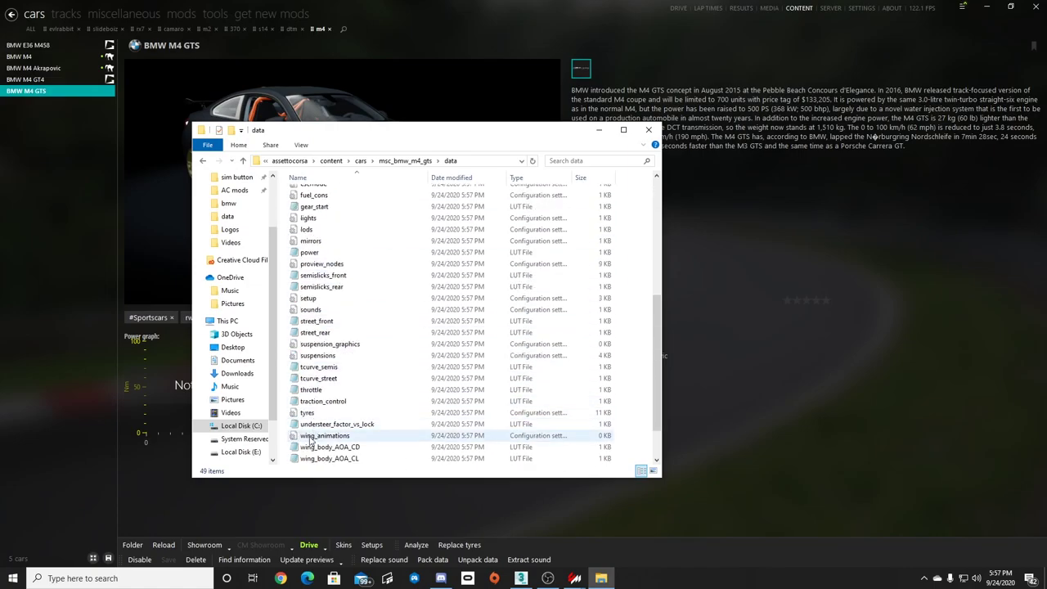
pyautogui.doubleClick(319, 355)
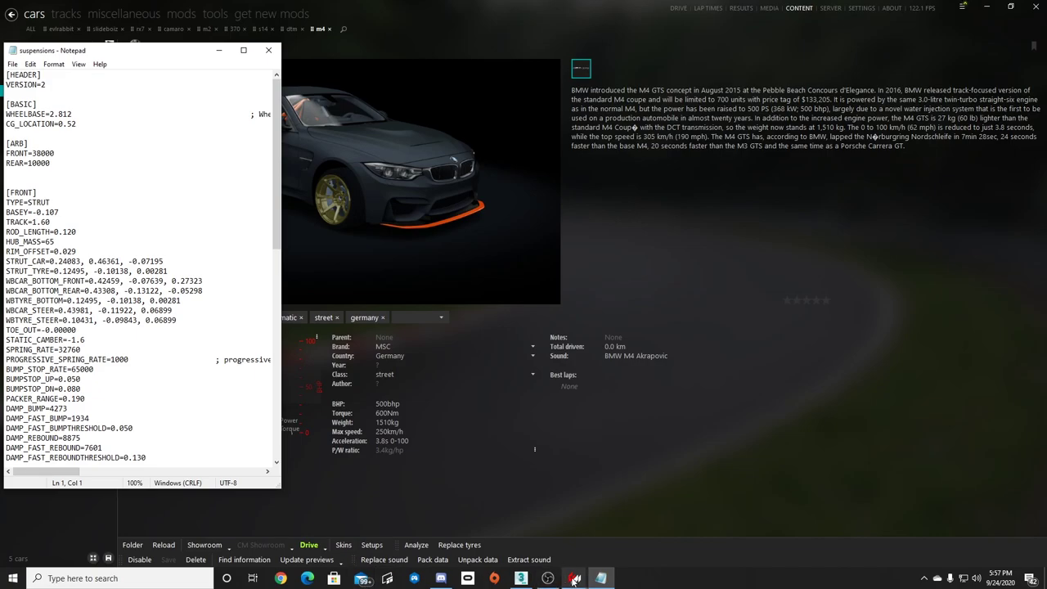
# Place the showroom window beside the suspensions file and go to its GRAPHICS_OFFSETS section.
pyautogui.click(631, 519)
pyautogui.moveTo(573, 56); pyautogui.dragTo(648, 41)
pyautogui.click(103, 156)
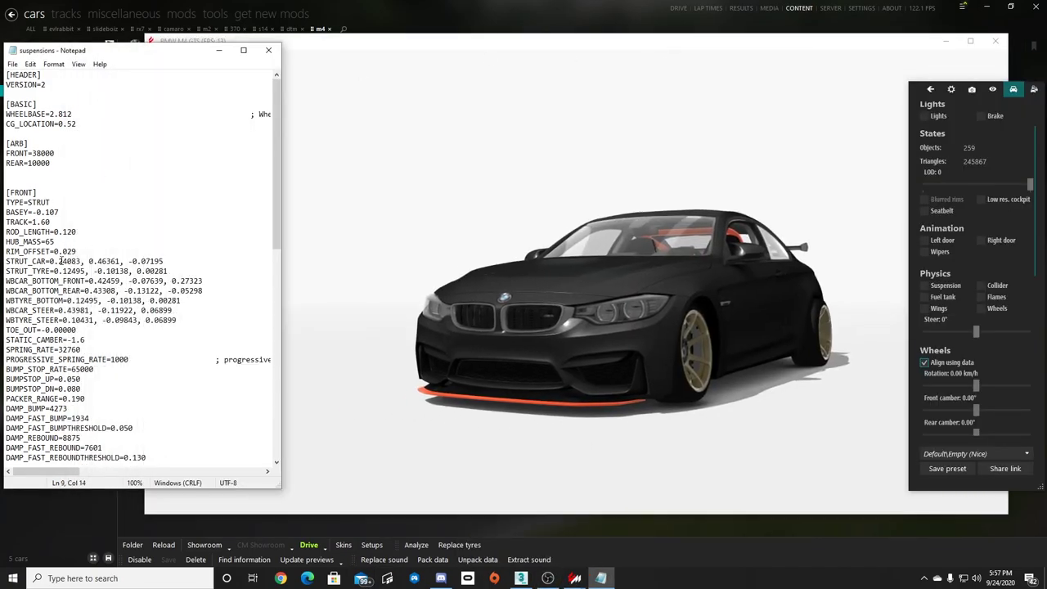
pyautogui.scroll(-20, 71, 252)
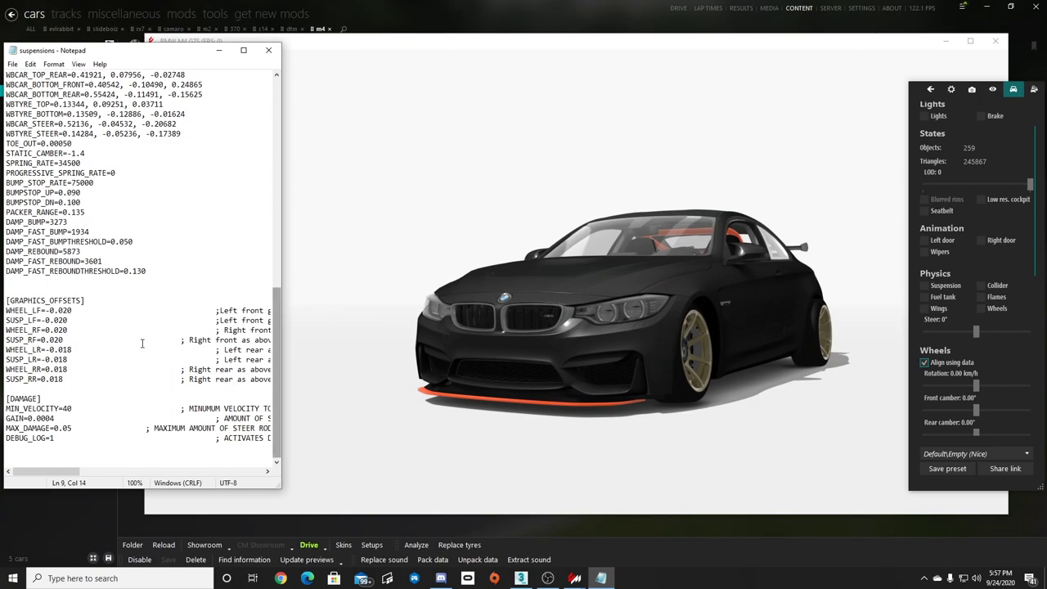
# Try WHEEL_LF at -0.030 and restore it to -0.020, saving the suspensions file after each change.
pyautogui.click(69, 311)
pyautogui.press('BackSpace')
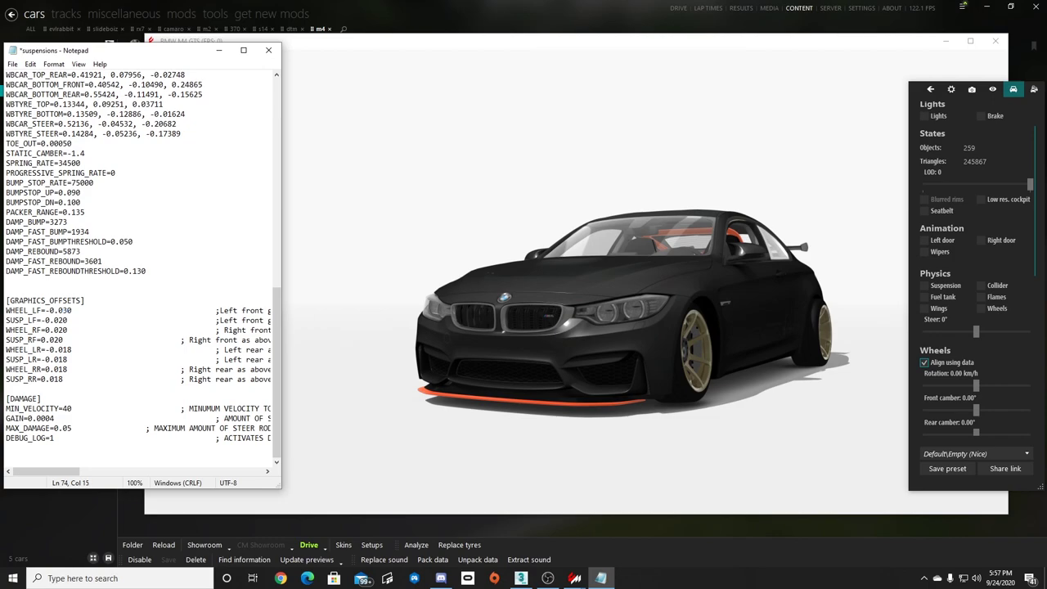
pyautogui.hotkey('ctrl', 's')
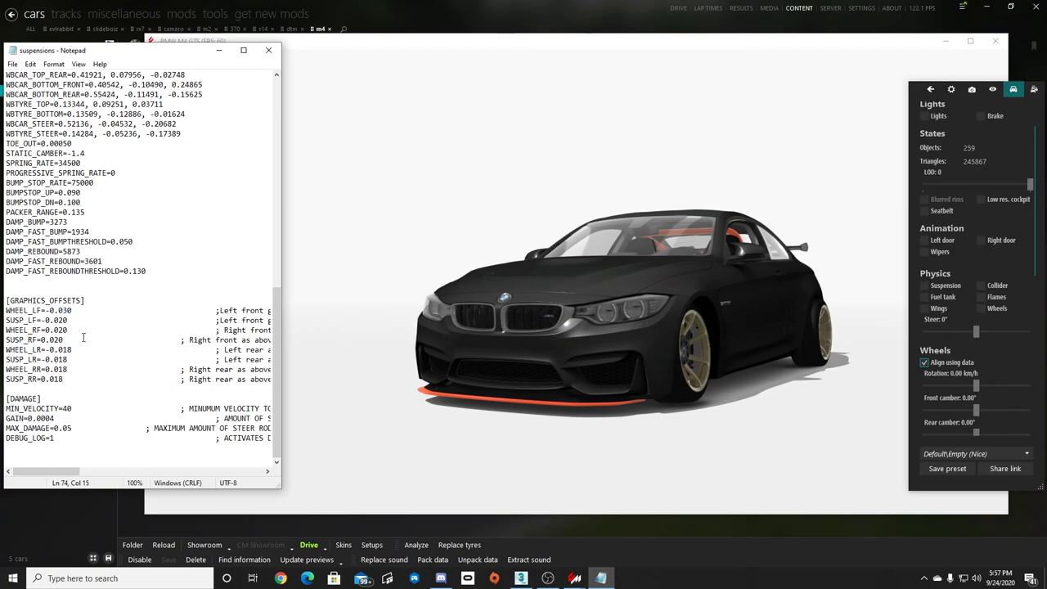
pyautogui.press('BackSpace')
pyautogui.write('2')
pyautogui.hotkey('ctrl', 's')
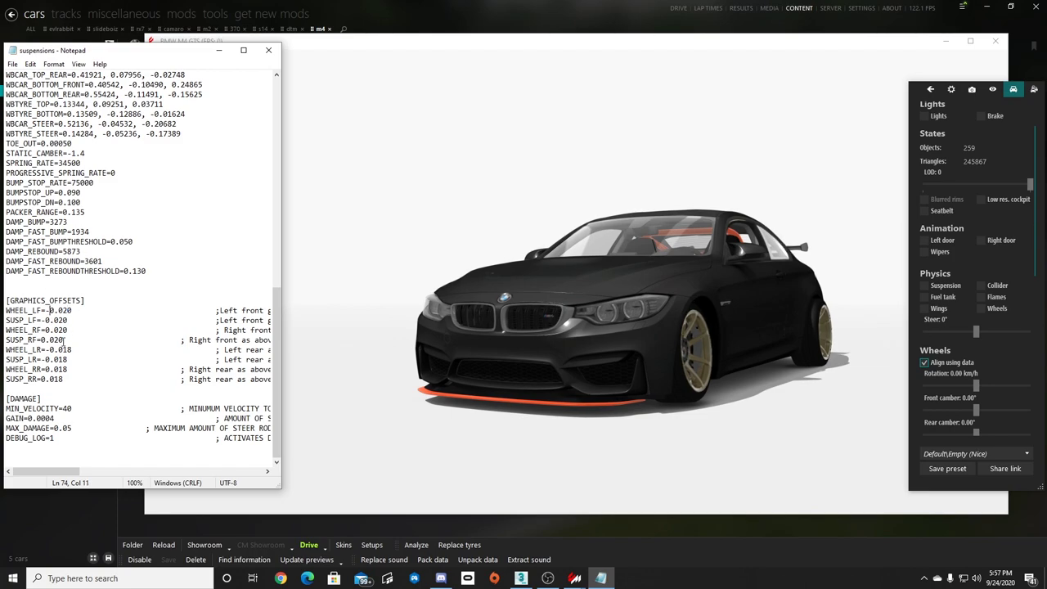
# Make the WHEEL_LF offset positive at 0.020, save the file and check the front of the car in the showroom.
pyautogui.press('BackSpace')
pyautogui.hotkey('ctrl', 's')
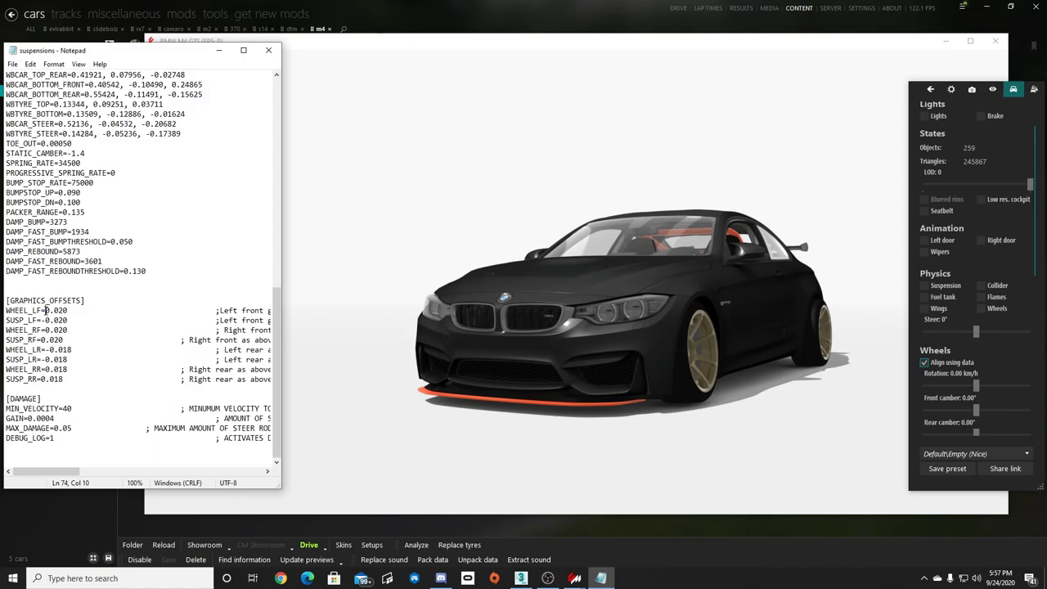
pyautogui.moveTo(596, 377); pyautogui.dragTo(686, 377)
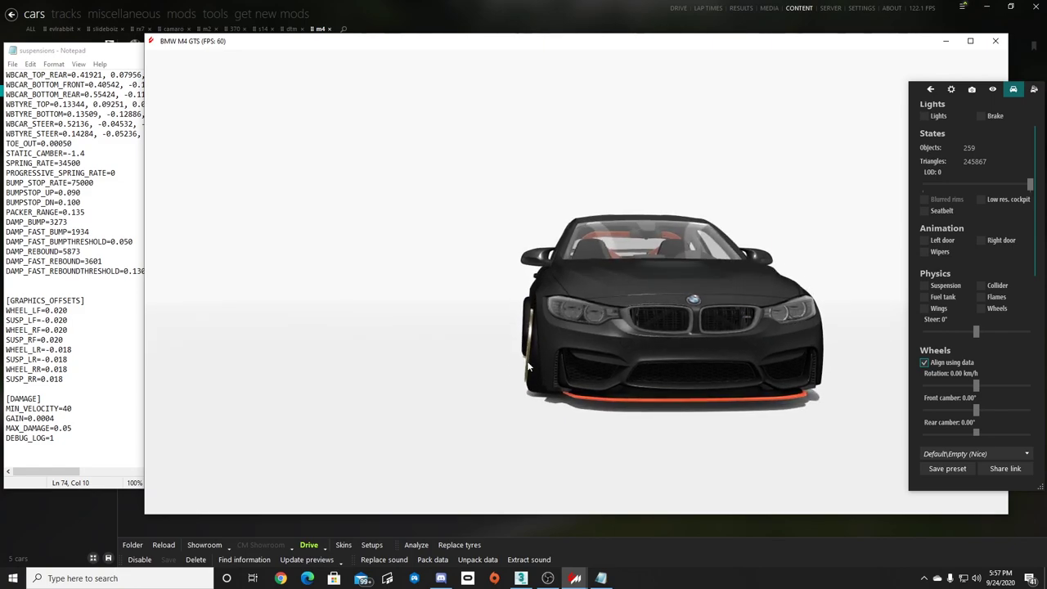
# Try WHEEL_RF at -0.020, return it to 0.020 with a save each time, and inspect the front wheels.
pyautogui.click(46, 329)
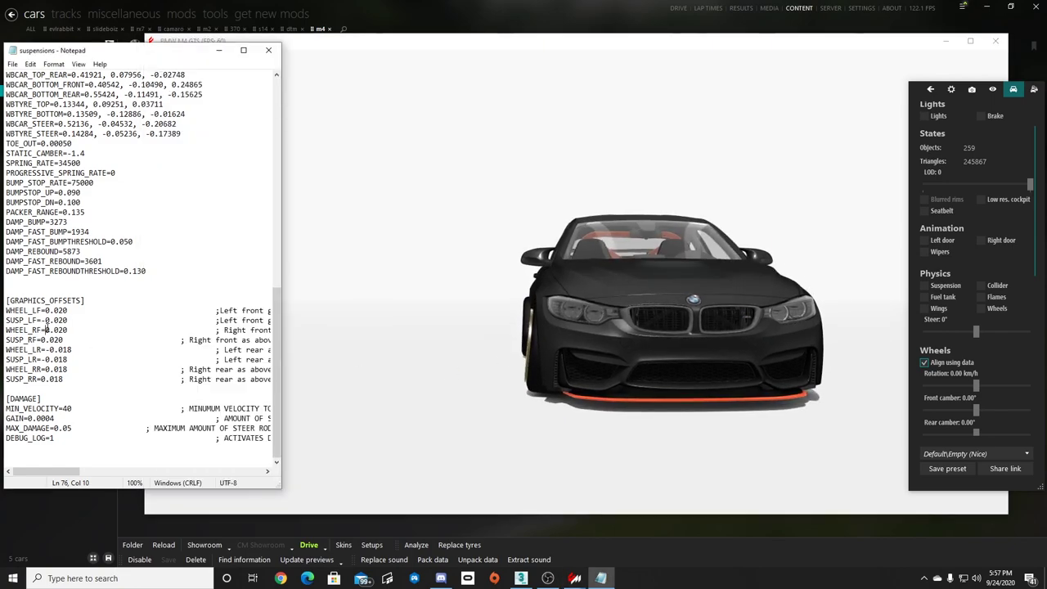
pyautogui.write('-')
pyautogui.hotkey('ctrl', 's')
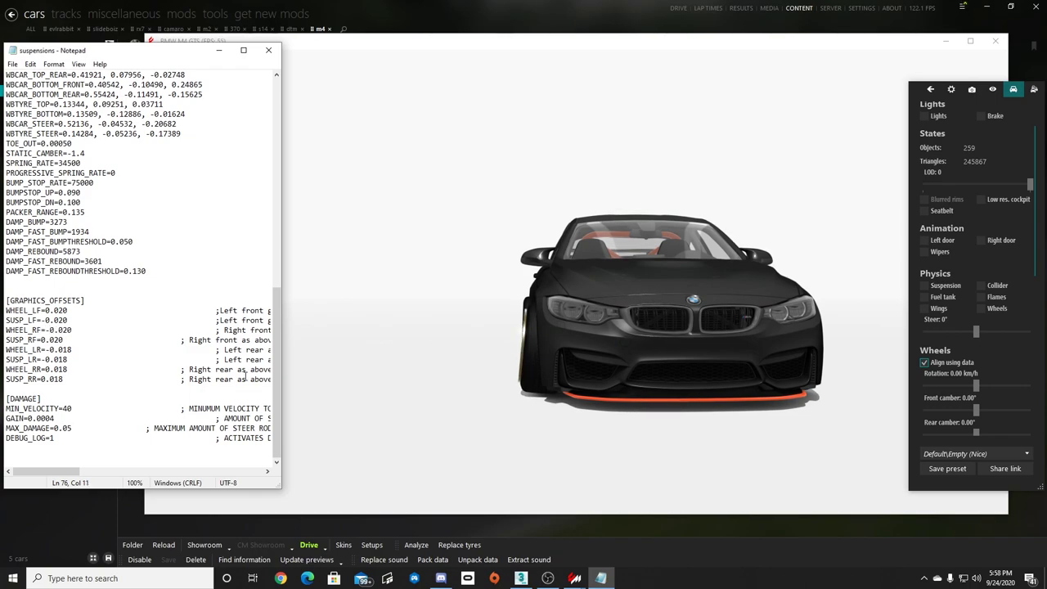
pyautogui.press('BackSpace')
pyautogui.hotkey('ctrl', 's')
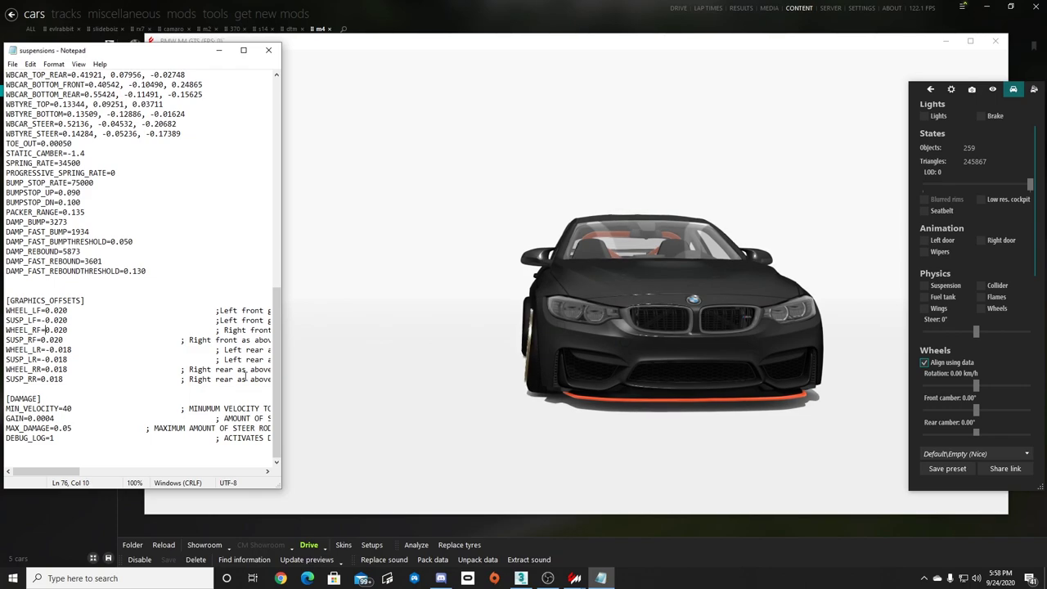
pyautogui.moveTo(700, 376)
pyautogui.mouseDown()
pyautogui.moveTo(617, 372)
pyautogui.moveTo(686, 378)
pyautogui.mouseUp()
pyautogui.moveTo(508, 341); pyautogui.dragTo(538, 332)
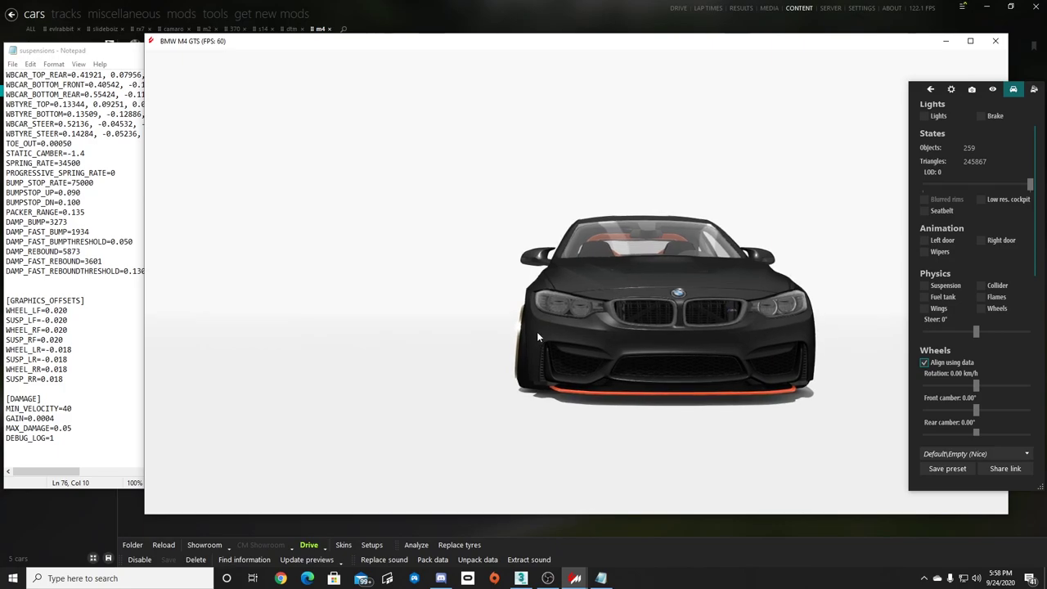
pyautogui.moveTo(786, 349); pyautogui.dragTo(724, 379)
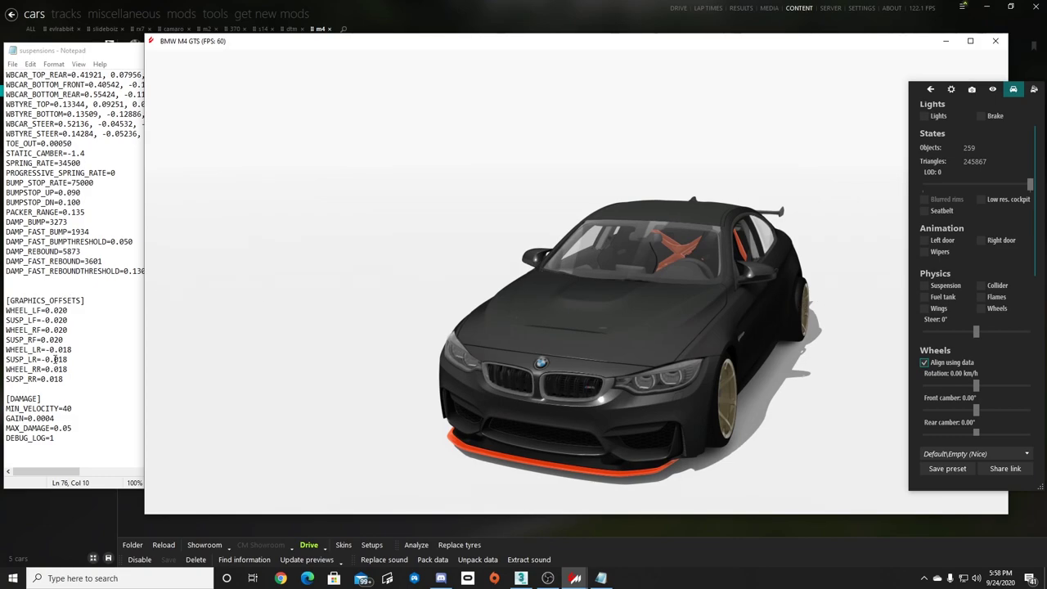
# Try WHEEL_LR at -0.02 and -0.05, saving each value, and view the car from behind.
pyautogui.moveTo(72, 349); pyautogui.dragTo(62, 349)
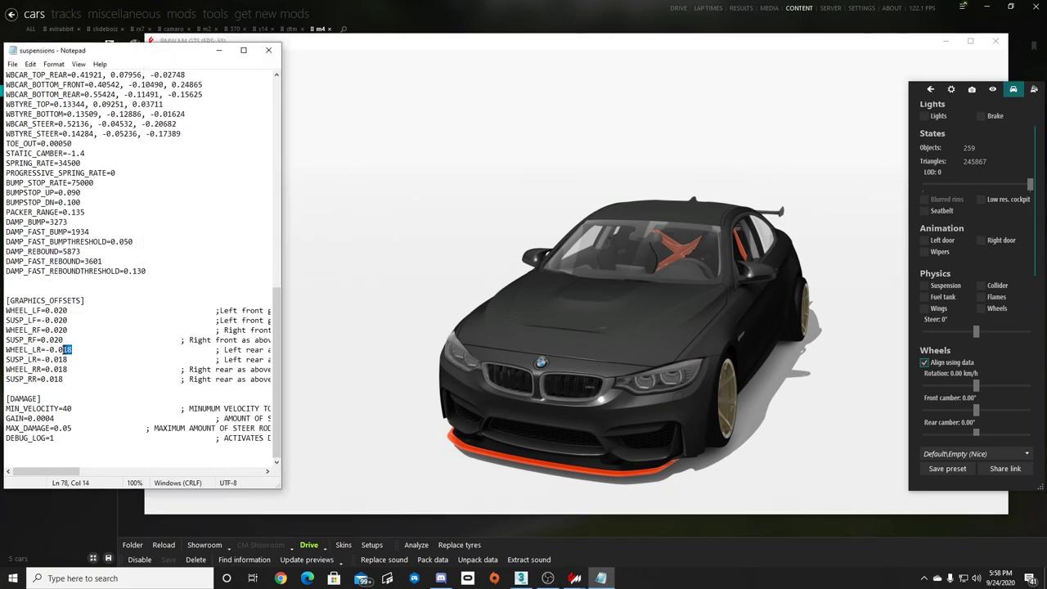
pyautogui.write('2')
pyautogui.hotkey('ctrl', 's')
pyautogui.press('BackSpace')
pyautogui.write('5')
pyautogui.hotkey('ctrl', 's')
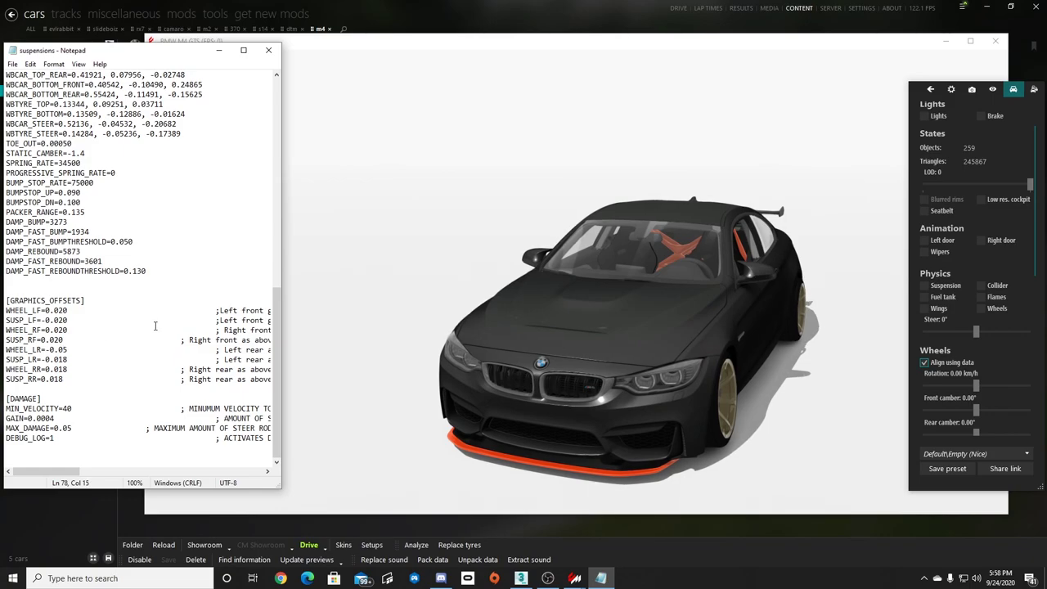
pyautogui.moveTo(715, 385); pyautogui.dragTo(435, 343)
pyautogui.moveTo(654, 331); pyautogui.dragTo(597, 368)
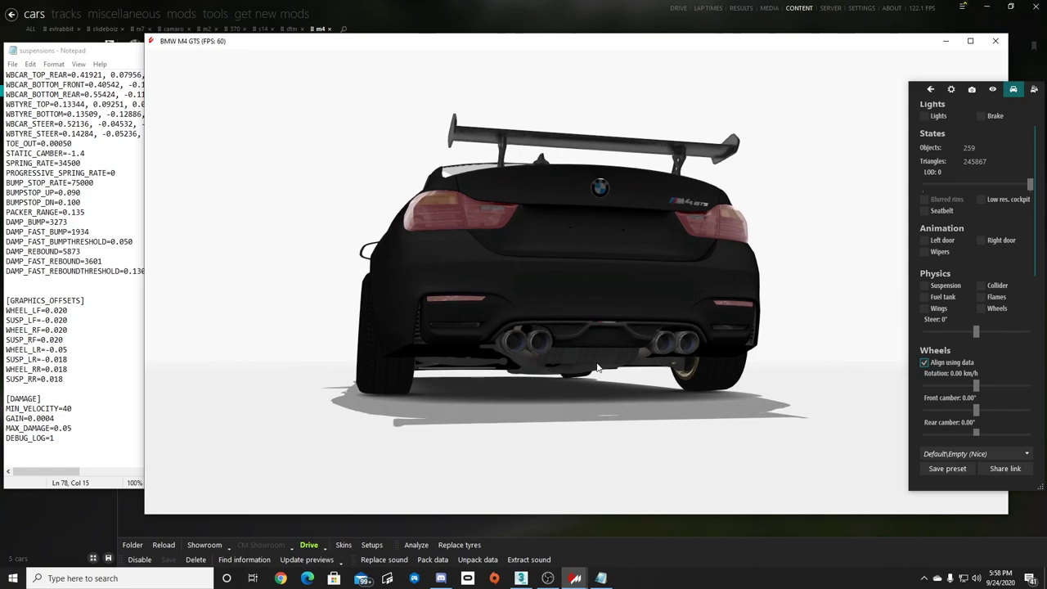
# Set the WHEEL_LR offset to -0.07, save the file and check the rear wheel position in the showroom.
pyautogui.click(68, 350)
pyautogui.press('BackSpace')
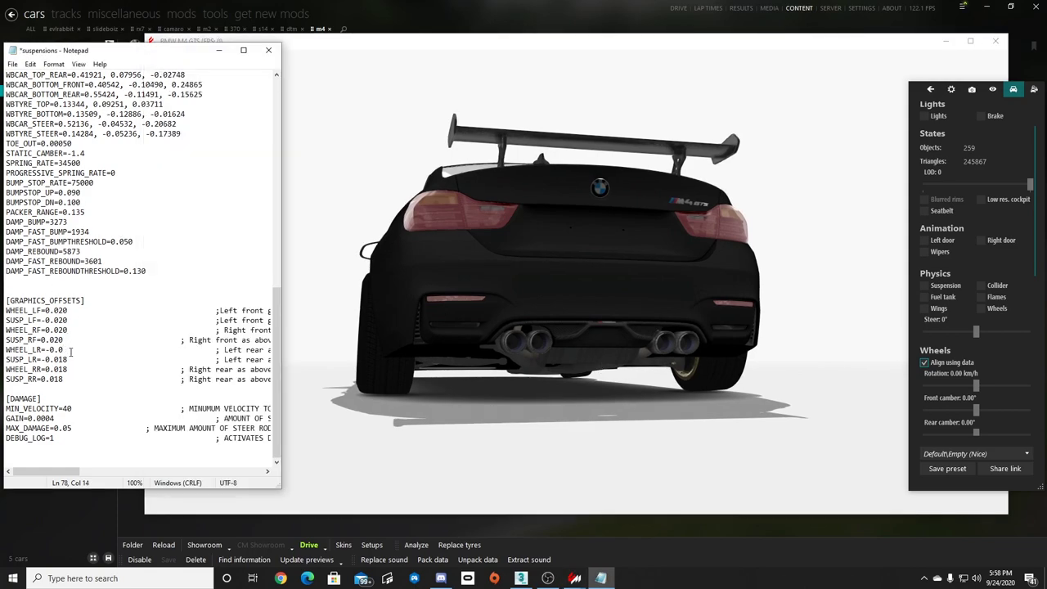
pyautogui.hotkey('ctrl', 's')
pyautogui.moveTo(323, 339)
pyautogui.mouseDown()
pyautogui.moveTo(509, 361)
pyautogui.moveTo(225, 348)
pyautogui.moveTo(304, 343)
pyautogui.moveTo(334, 353)
pyautogui.mouseUp()
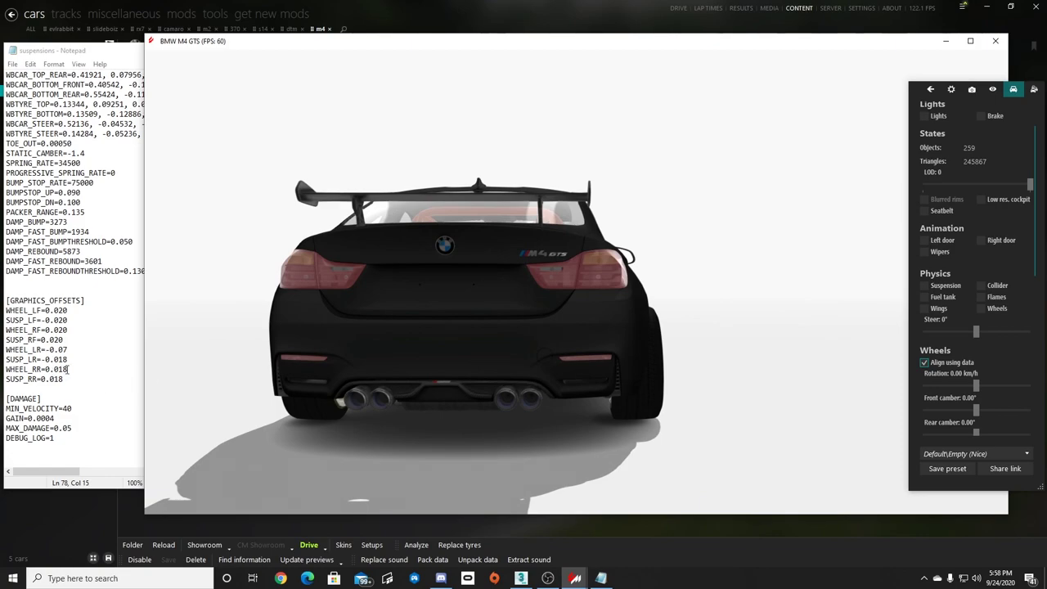
# Set the WHEEL_RR offset to 0.07, save the file and orbit around the car to compare the wheels.
pyautogui.click(68, 369)
pyautogui.press('BackSpace')
pyautogui.press('BackSpace')
pyautogui.write('7')
pyautogui.hotkey('ctrl', 's')
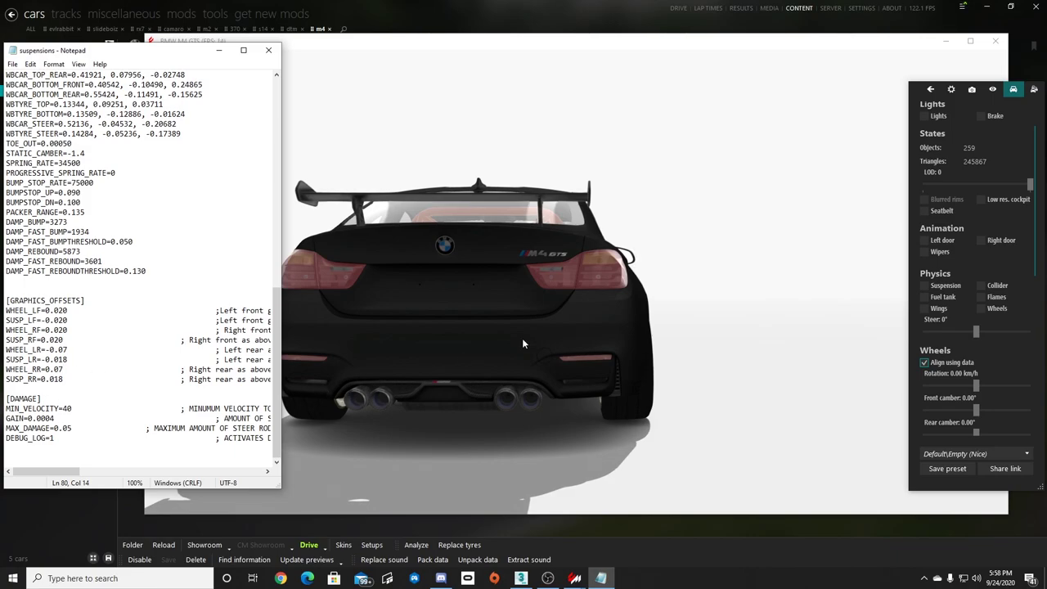
pyautogui.click(496, 348)
pyautogui.moveTo(535, 334); pyautogui.dragTo(95, 318)
pyautogui.moveTo(604, 323); pyautogui.dragTo(216, 327)
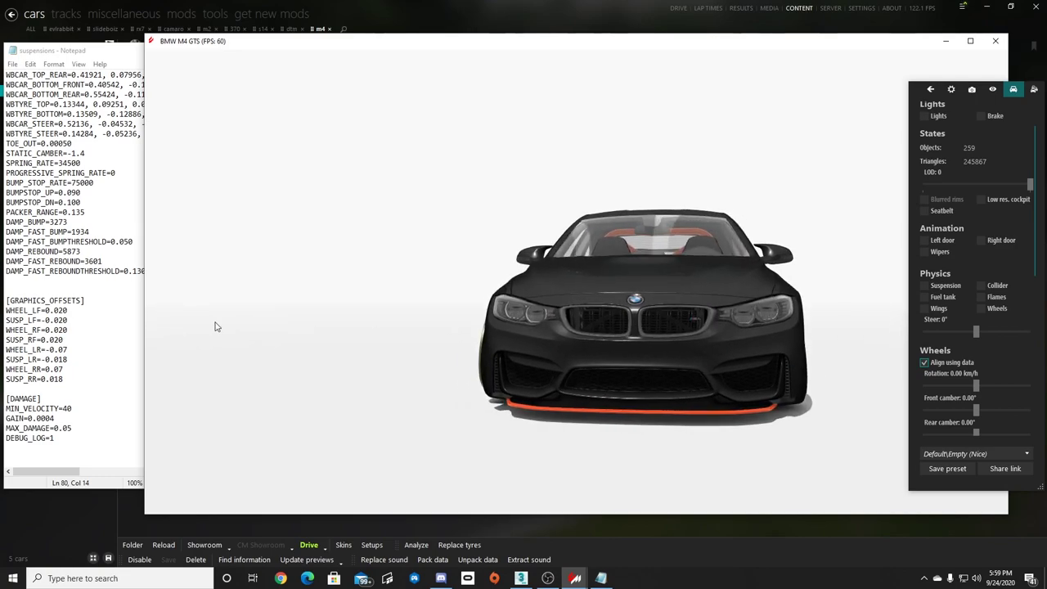
# Set the WHEEL_LF offset to 0.03, save the file and inspect the front wheel in the showroom.
pyautogui.click(65, 310)
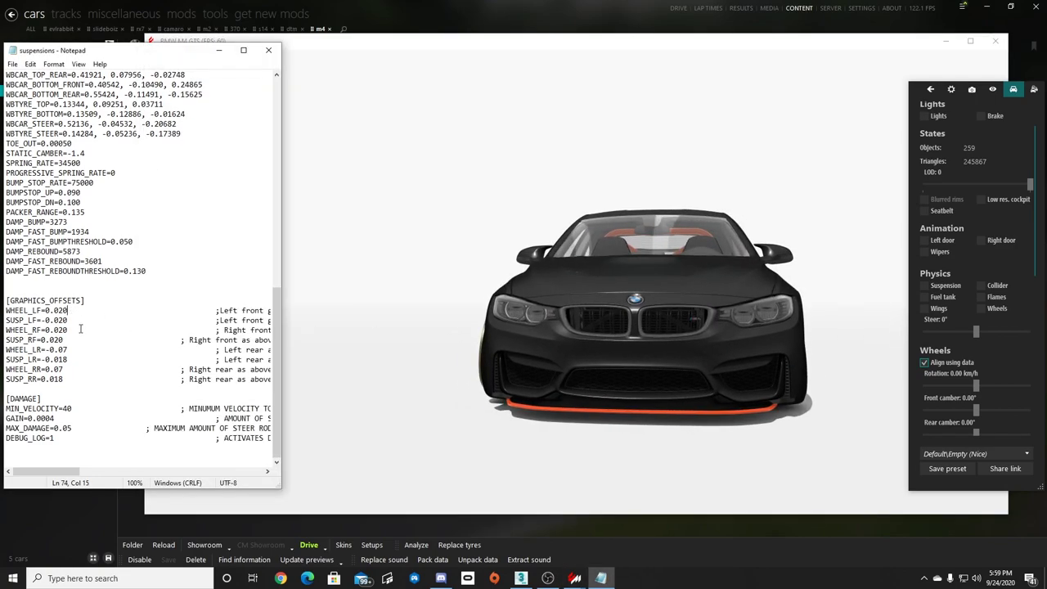
pyautogui.press('BackSpace')
pyautogui.hotkey('ctrl', 's')
pyautogui.press('BackSpace')
pyautogui.write('3')
pyautogui.hotkey('ctrl', 's')
pyautogui.click(652, 357)
pyautogui.moveTo(646, 358); pyautogui.dragTo(582, 351)
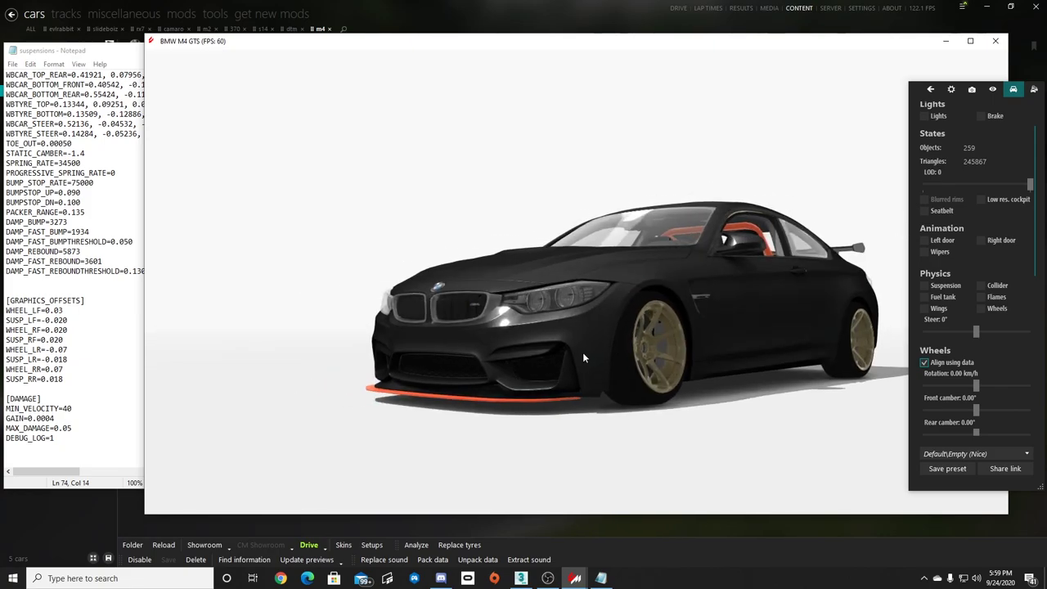
pyautogui.scroll(7, 81, 247)
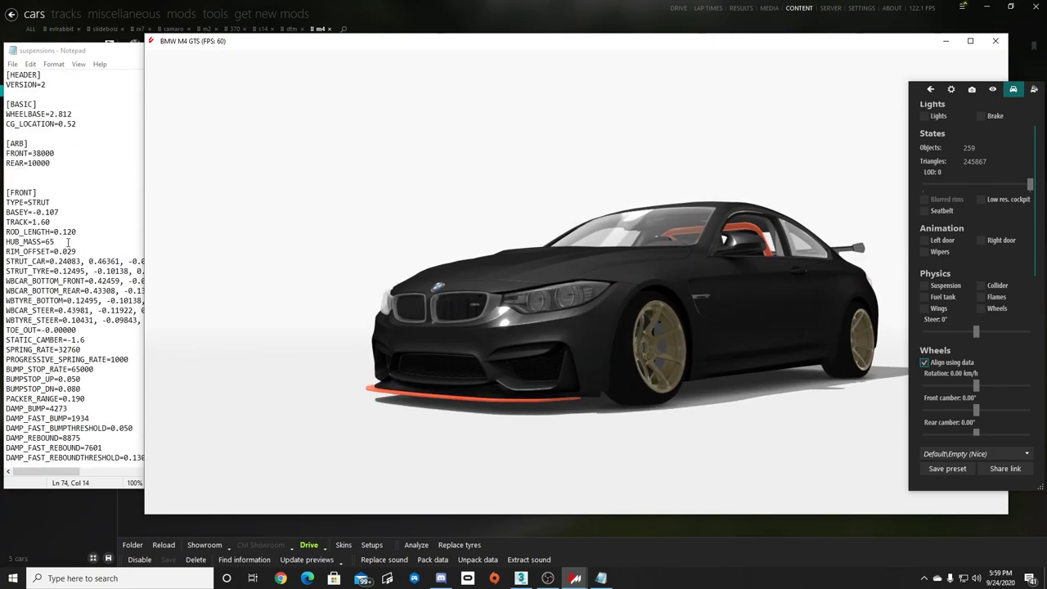
# Try the front suspension's BASEY at -0.05, save the file and inspect the front ride height in the showroom.
pyautogui.click(64, 215)
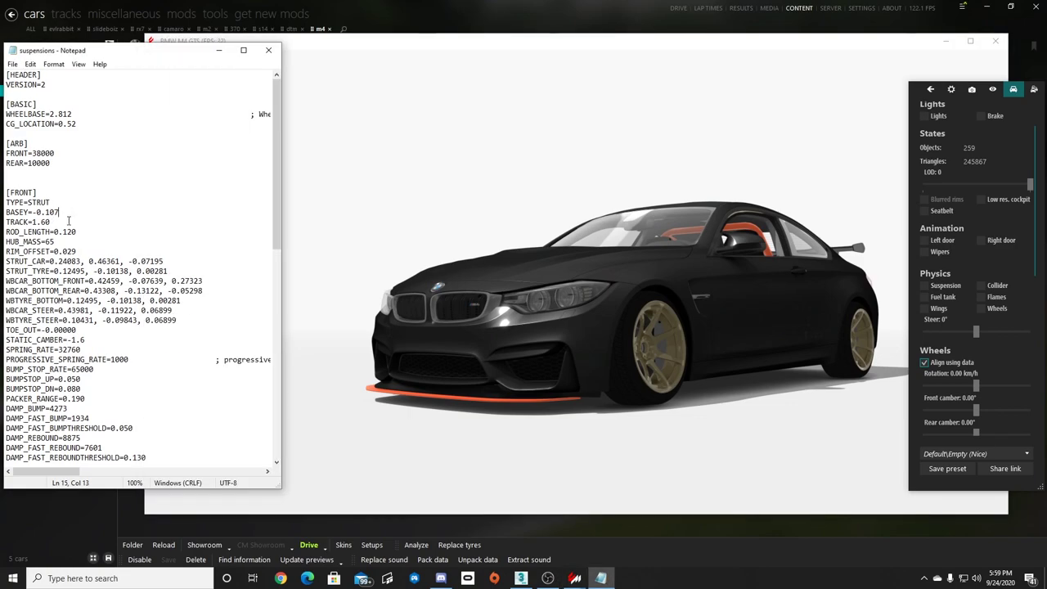
pyautogui.press('BackSpace')
pyautogui.press('BackSpace')
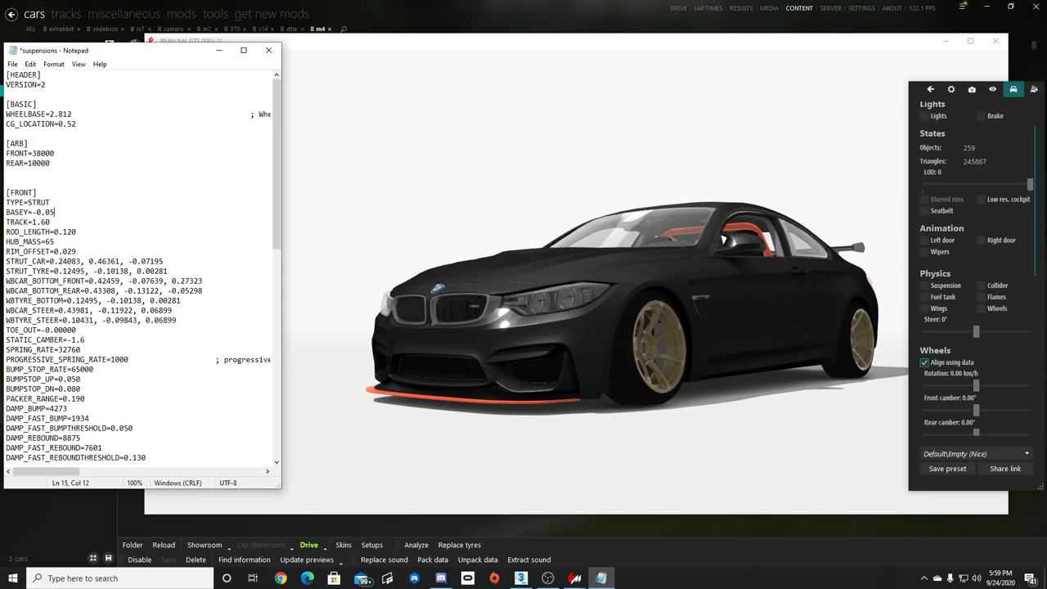
pyautogui.hotkey('ctrl', 's')
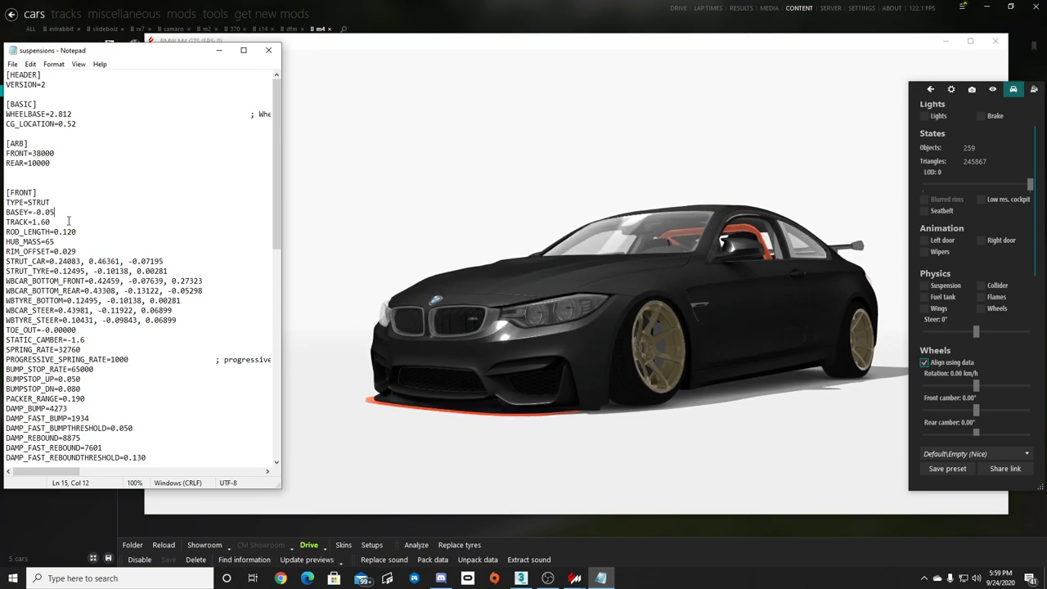
pyautogui.moveTo(567, 349)
pyautogui.mouseDown()
pyautogui.moveTo(654, 339)
pyautogui.moveTo(269, 351)
pyautogui.moveTo(549, 354)
pyautogui.mouseUp()
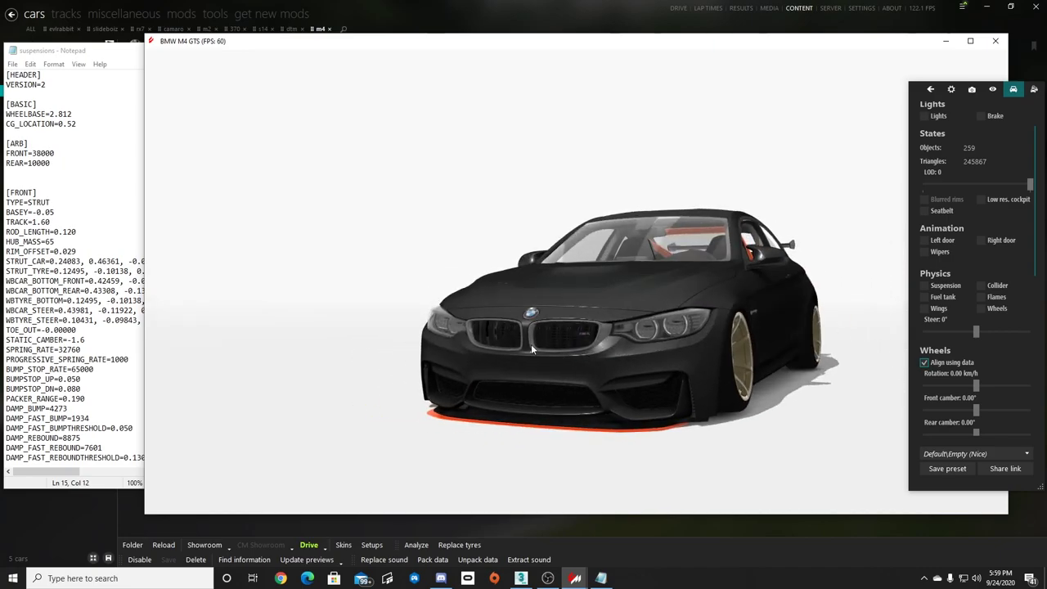
# Set the front suspension's BASEY to -0.07 and save the file.
pyautogui.click(52, 222)
pyautogui.press('BackSpace')
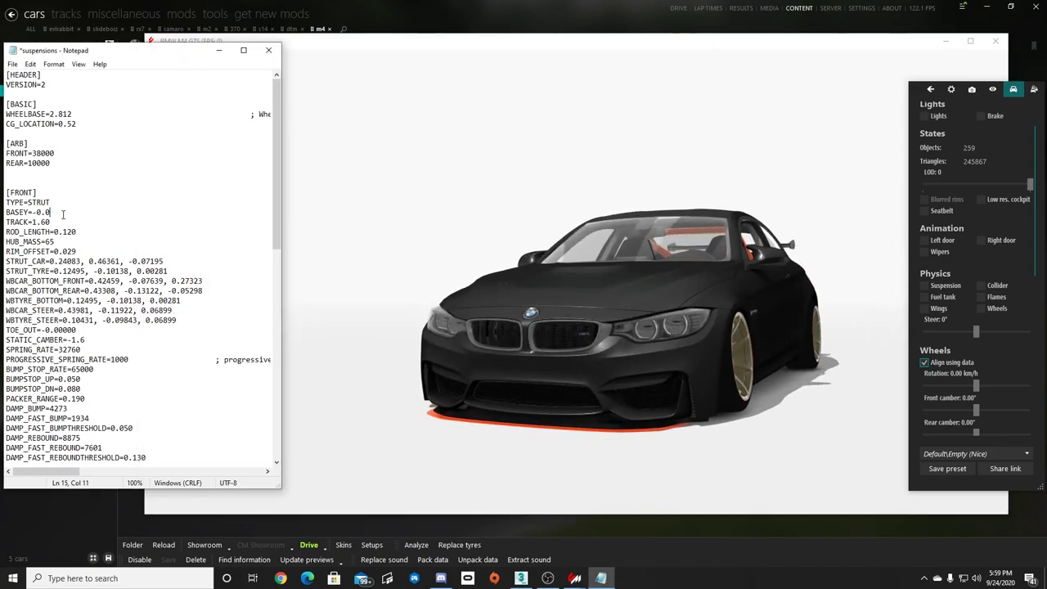
pyautogui.write('7')
pyautogui.hotkey('ctrl', 's')
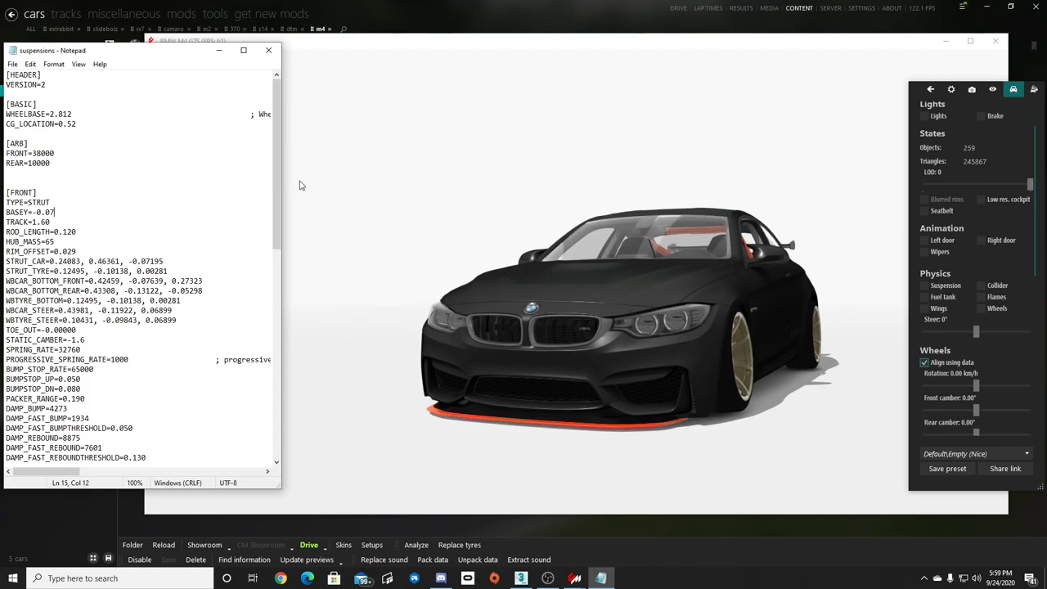
# Set the rear suspension's BASEY to -0.07, save the file and check the rear ride height in the showroom.
pyautogui.scroll(-5, 62, 418)
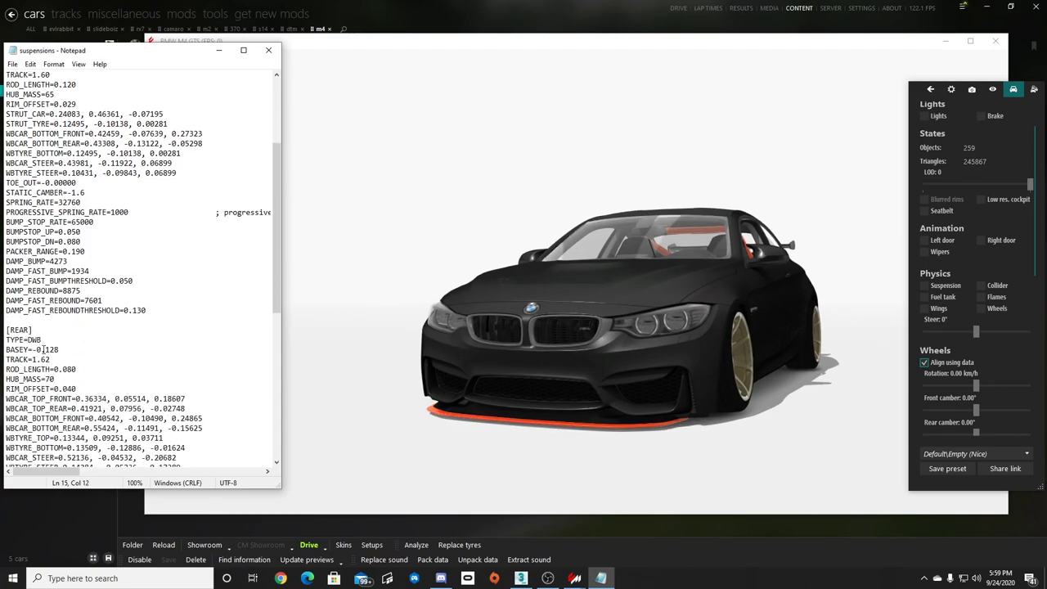
pyautogui.moveTo(347, 330); pyautogui.dragTo(417, 350)
pyautogui.moveTo(61, 349); pyautogui.dragTo(55, 350)
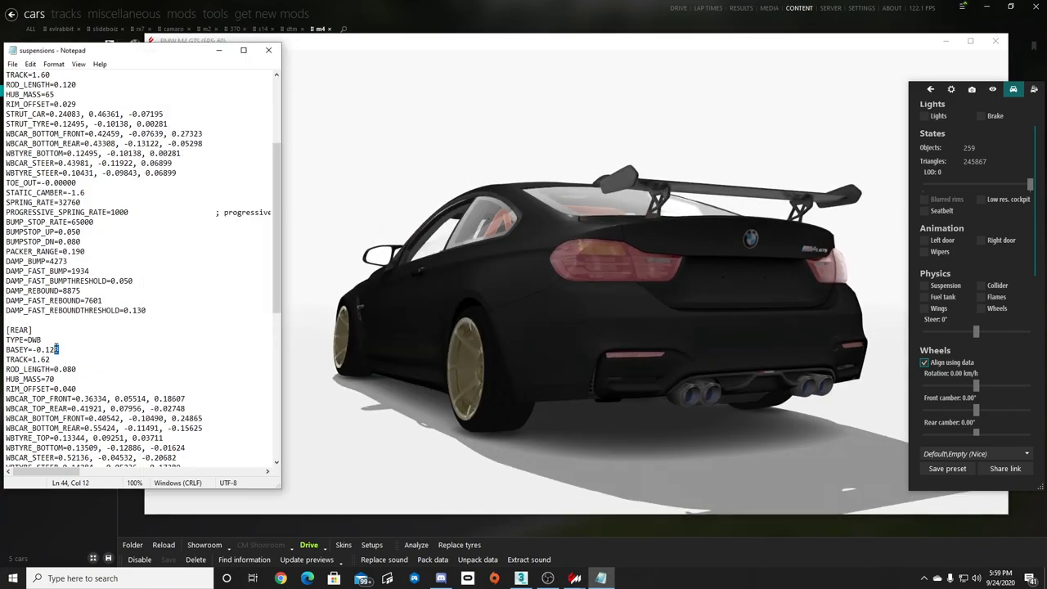
pyautogui.hotkey('ctrl', 's')
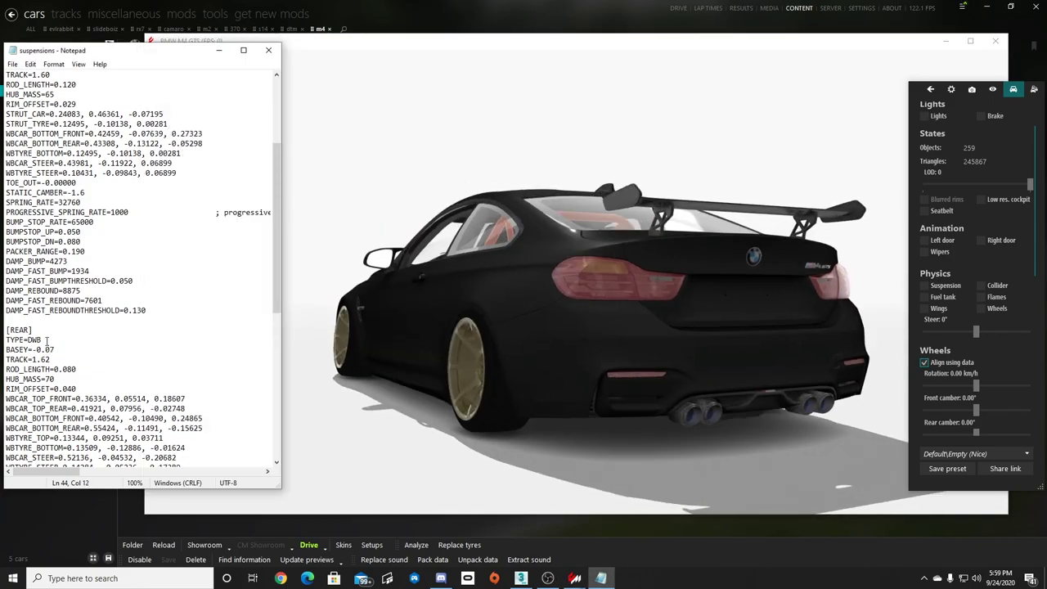
pyautogui.moveTo(690, 320); pyautogui.dragTo(508, 327)
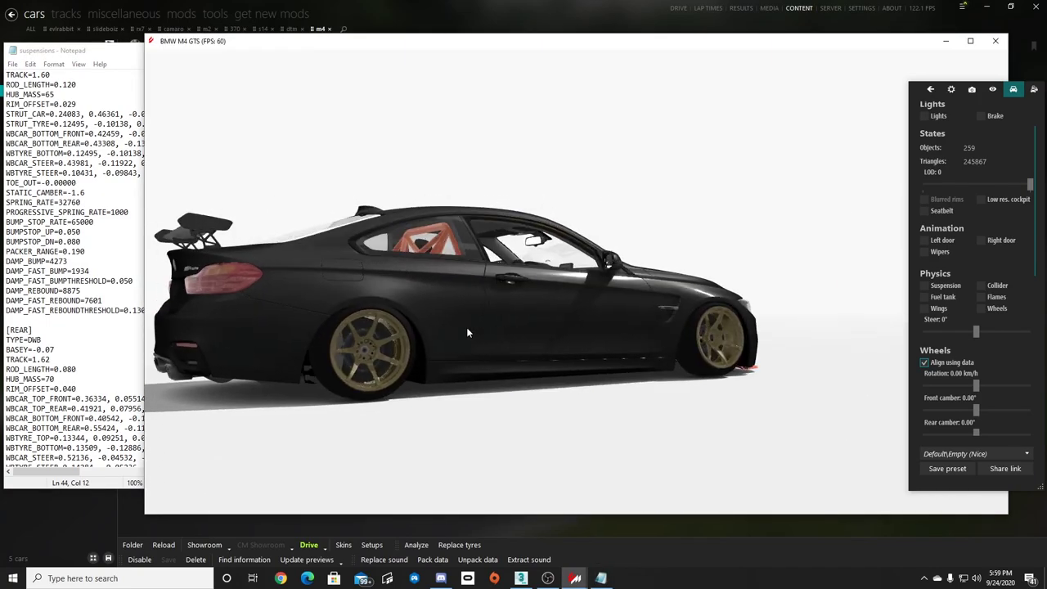
# Examine the car's stance and wheel fitment from the side, front and front corners in the showroom.
pyautogui.moveTo(790, 396); pyautogui.dragTo(721, 322)
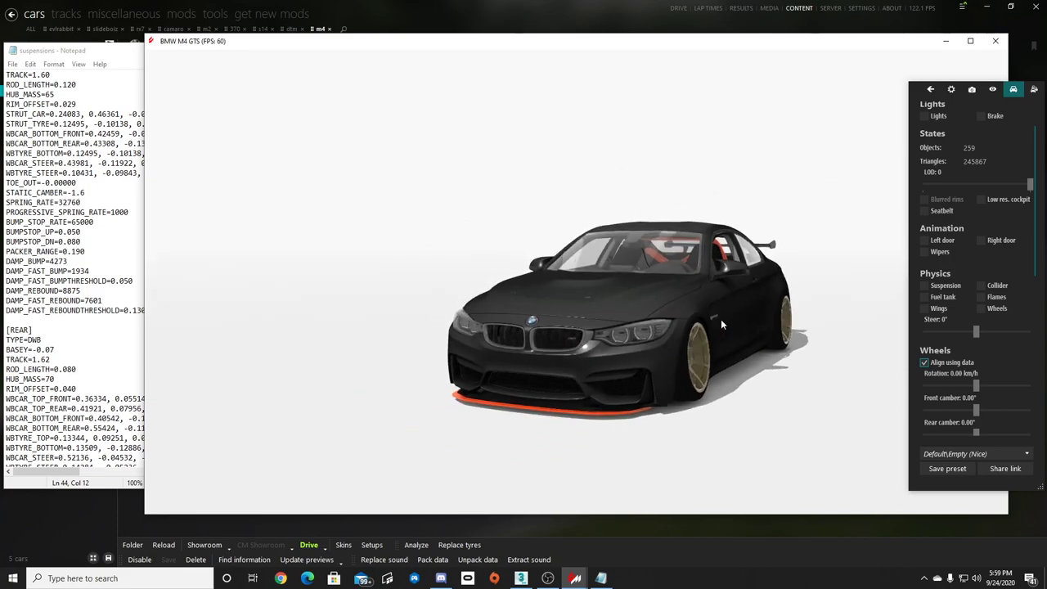
pyautogui.moveTo(707, 364); pyautogui.dragTo(713, 336)
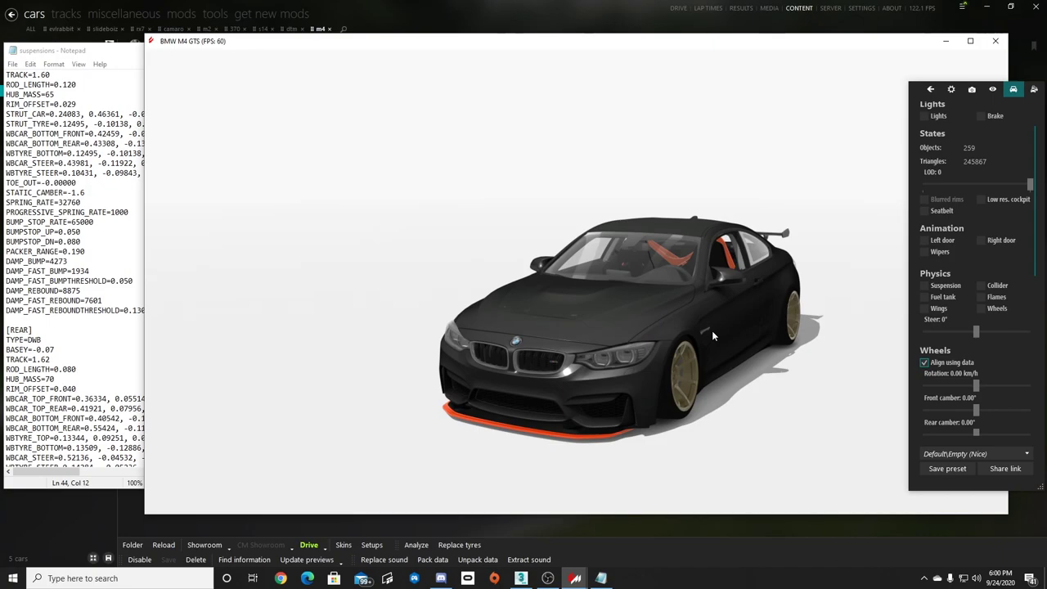
pyautogui.moveTo(437, 383); pyautogui.dragTo(786, 319)
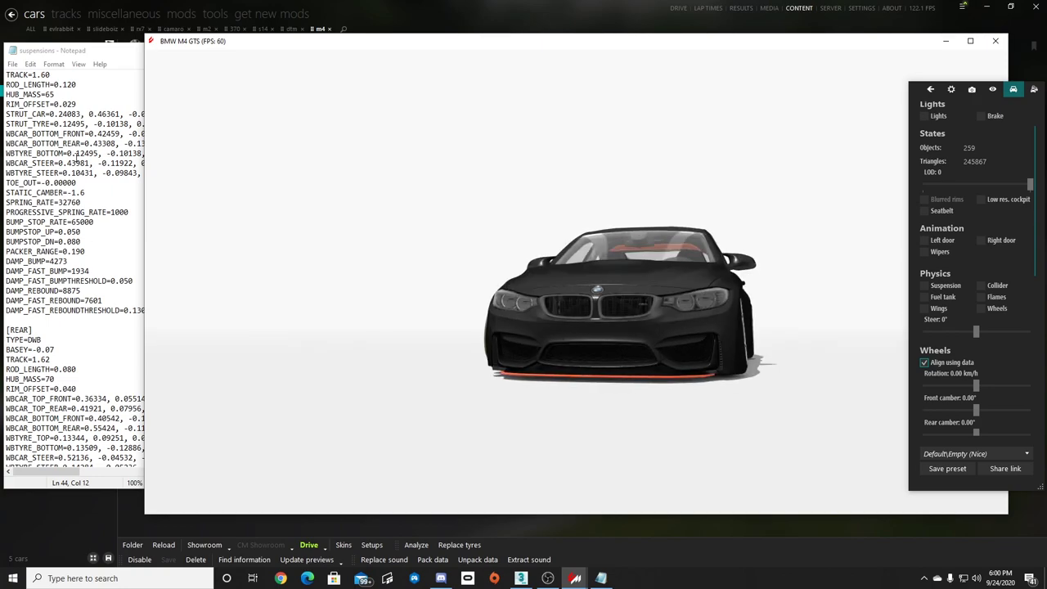
pyautogui.click(81, 53)
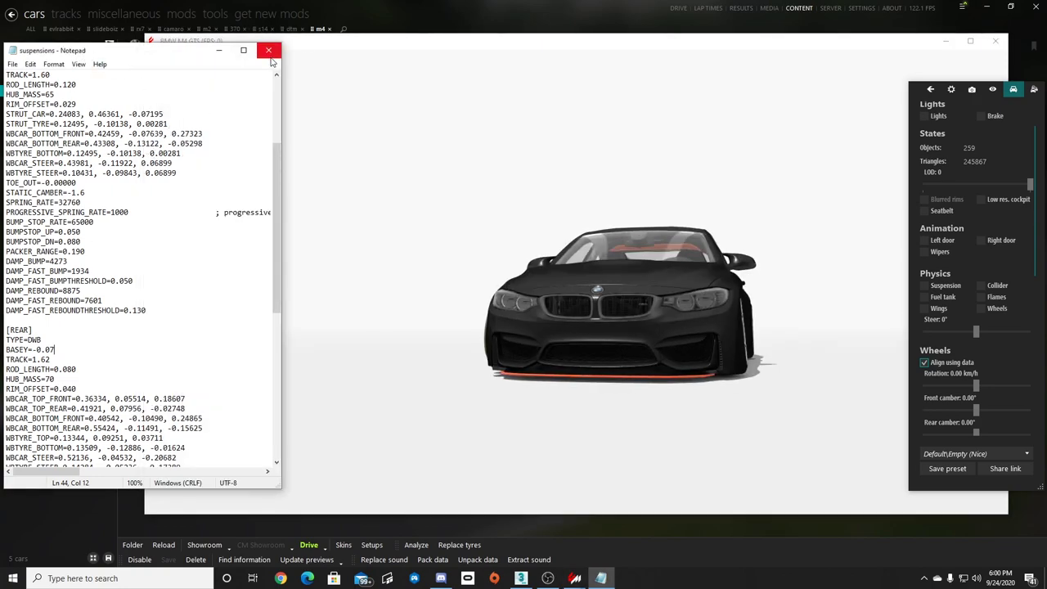
pyautogui.moveTo(683, 358); pyautogui.dragTo(300, 353)
pyautogui.moveTo(484, 348); pyautogui.dragTo(875, 346)
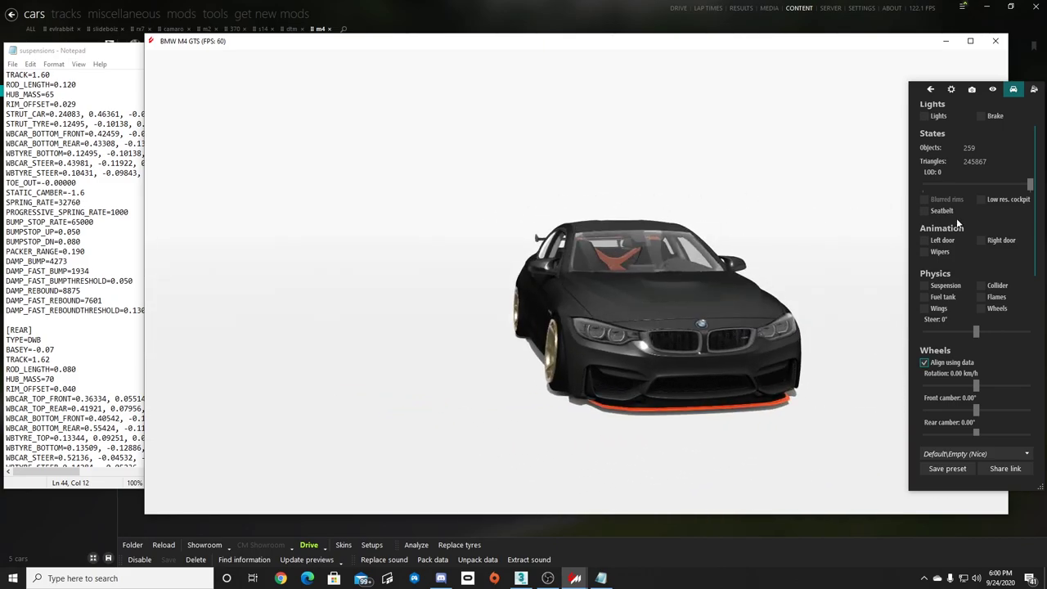
pyautogui.moveTo(494, 212); pyautogui.dragTo(675, 342)
pyautogui.moveTo(525, 309); pyautogui.dragTo(651, 300)
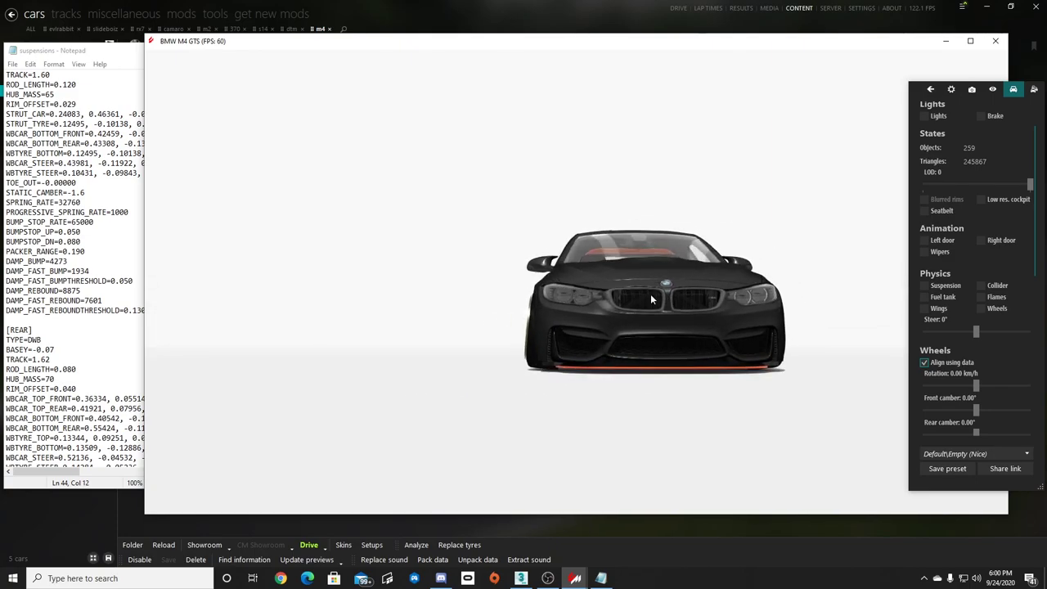
# Close the suspensions file, the showroom preview and Content Manager.
pyautogui.click(127, 63)
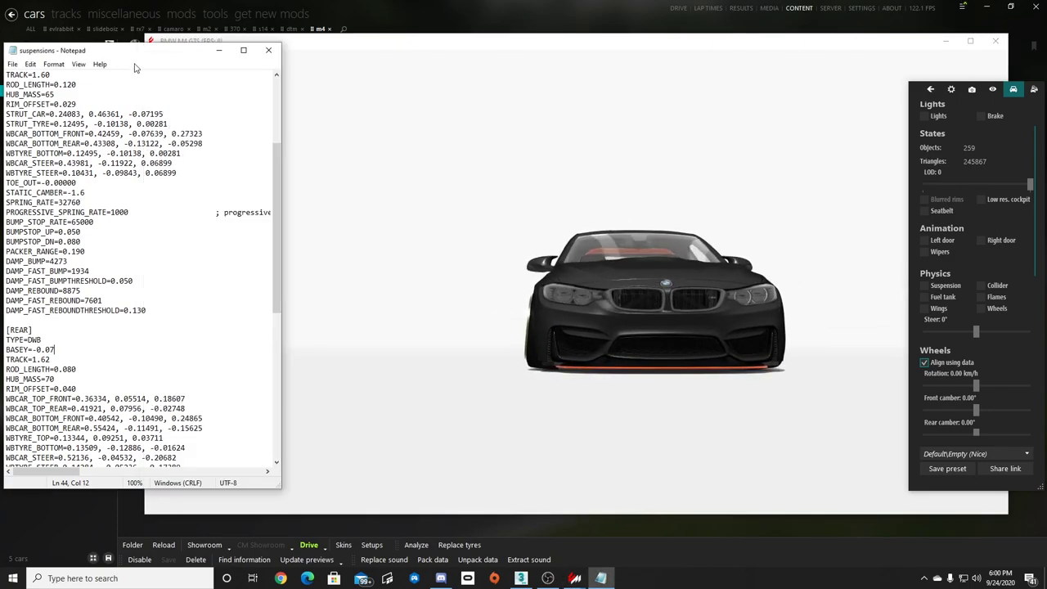
pyautogui.click(268, 50)
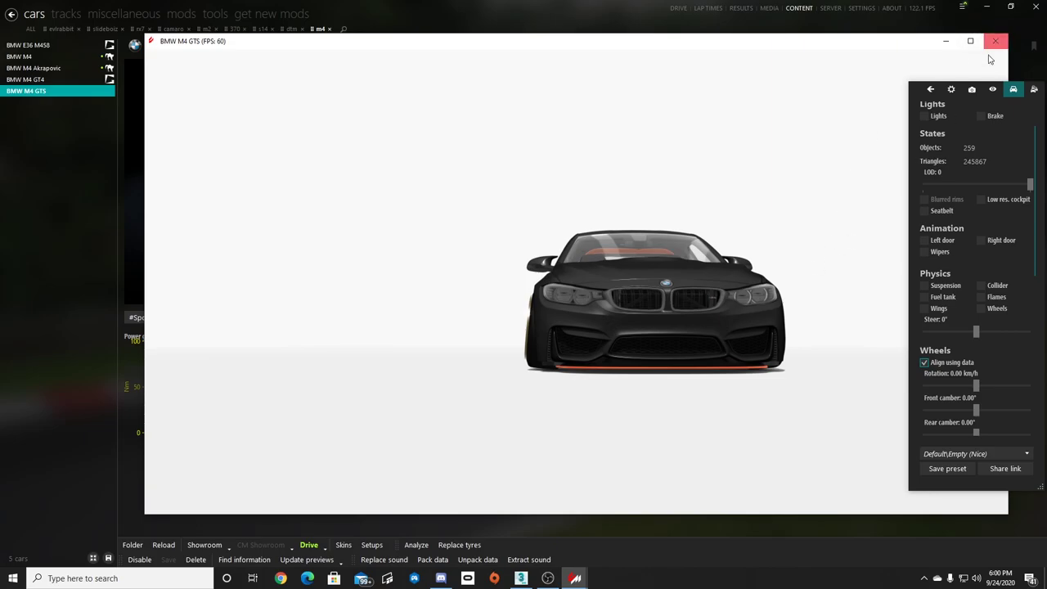
pyautogui.click(996, 41)
pyautogui.click(1039, 8)
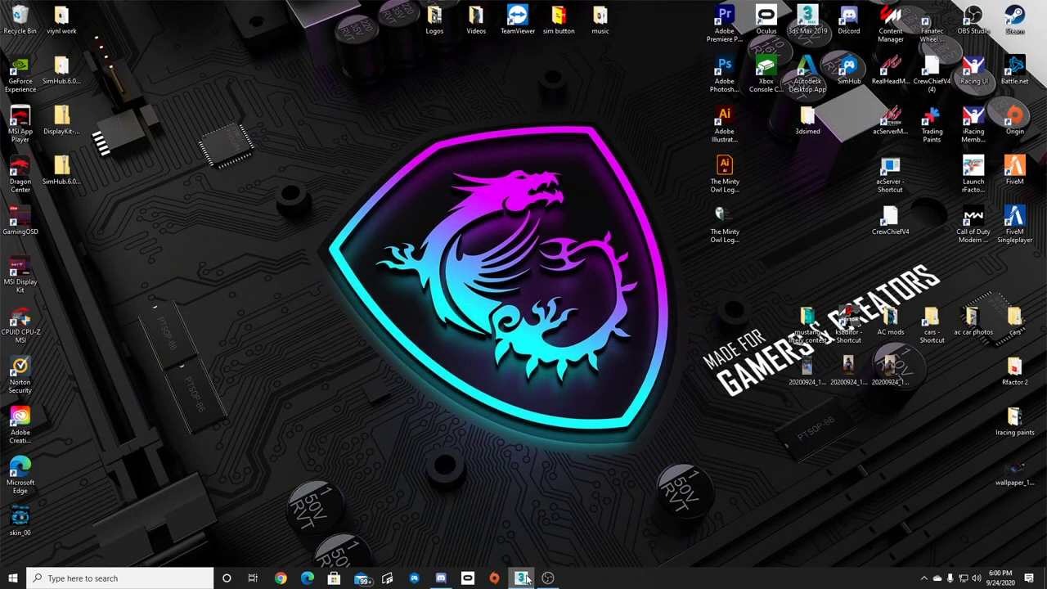
# Switch to 3ds Max, select the front tyre TYRE_LF_008 and shift it slightly along the X axis.
pyautogui.click(521, 578)
pyautogui.scroll(5, 561, 470)
pyautogui.moveTo(368, 457); pyautogui.dragTo(546, 278, button='middle')
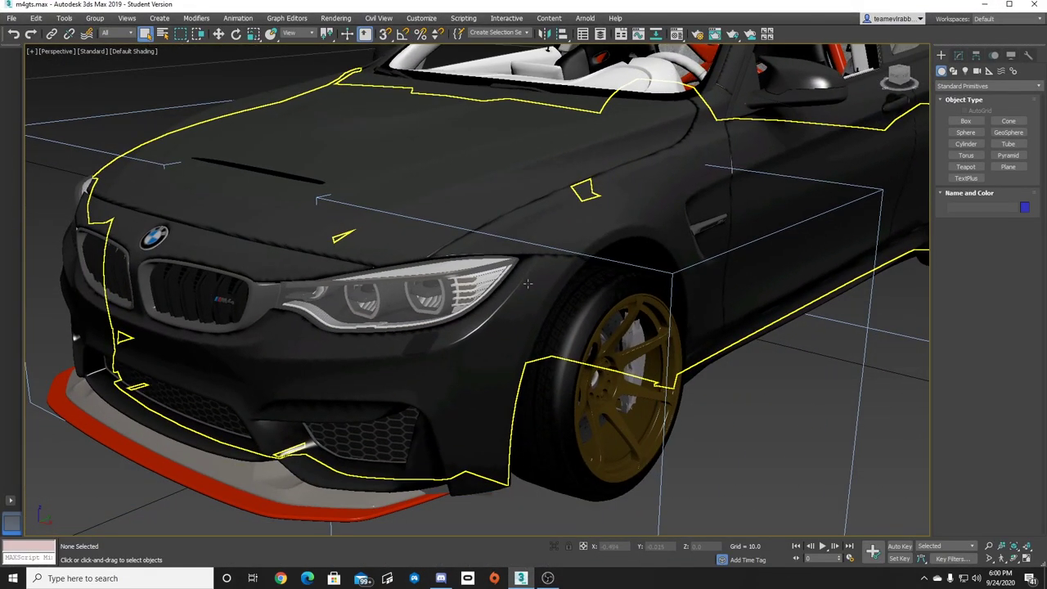
pyautogui.scroll(-5, 540, 282)
pyautogui.moveTo(897, 81); pyautogui.dragTo(883, 47)
pyautogui.scroll(6, 339, 326)
pyautogui.scroll(-2, 347, 327)
pyautogui.click(464, 325)
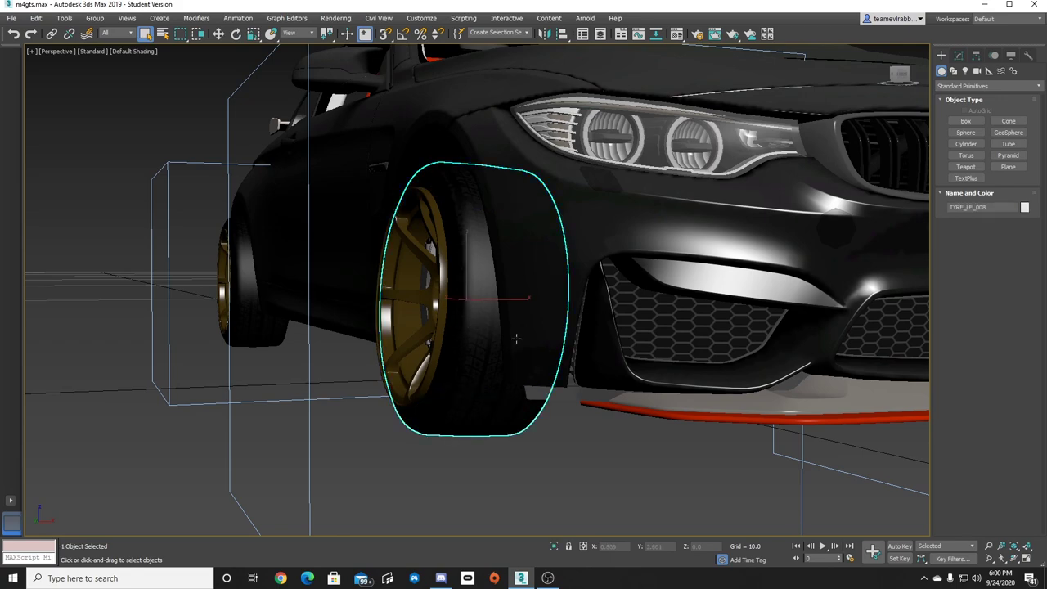
pyautogui.press('w')
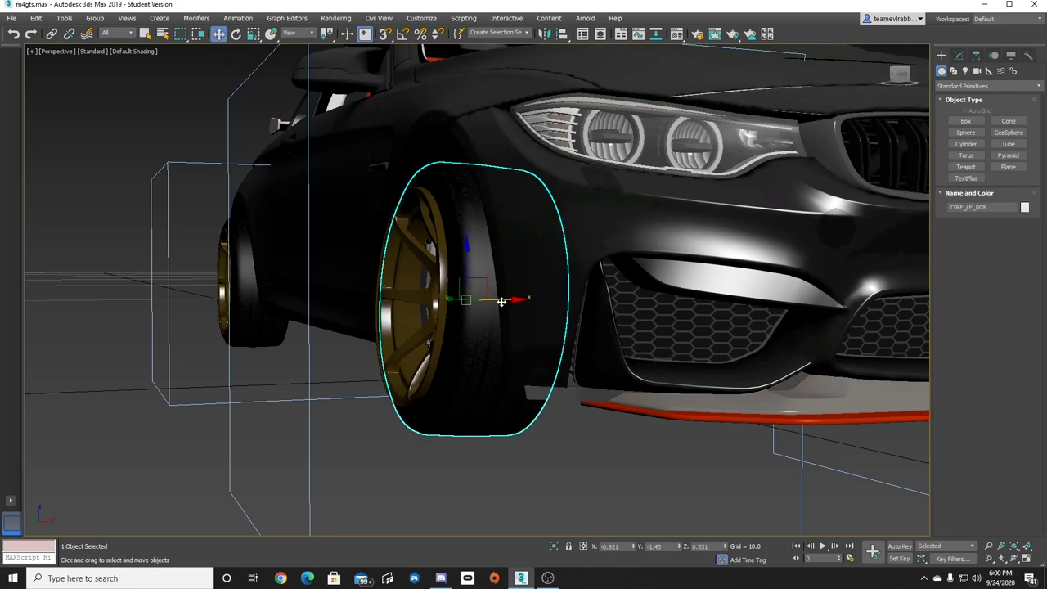
pyautogui.moveTo(500, 301); pyautogui.dragTo(495, 302)
pyautogui.click(599, 483)
# Compare the front wheels from ahead of the car, nudge the front tyre again and deselect it.
pyautogui.moveTo(655, 260); pyautogui.dragTo(123, 284, button='middle')
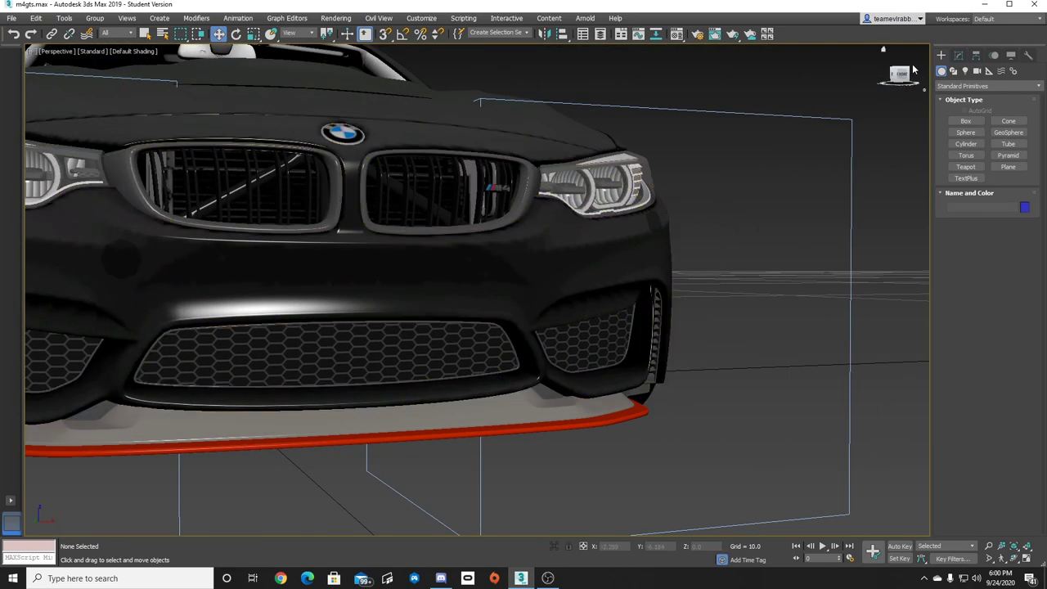
pyautogui.moveTo(903, 80)
pyautogui.mouseDown()
pyautogui.moveTo(866, 89)
pyautogui.moveTo(902, 90)
pyautogui.moveTo(894, 85)
pyautogui.mouseUp()
pyautogui.moveTo(352, 294); pyautogui.dragTo(1039, 288, button='middle')
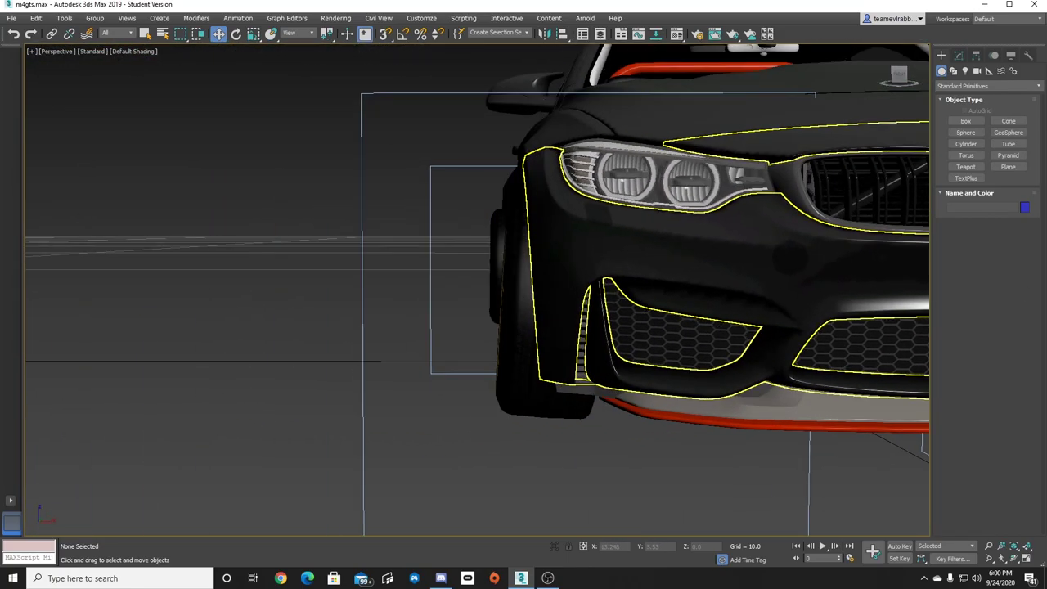
pyautogui.keyDown('alt'); pyautogui.moveTo(603, 238); pyautogui.dragTo(561, 270, button='middle'); pyautogui.keyUp('alt')
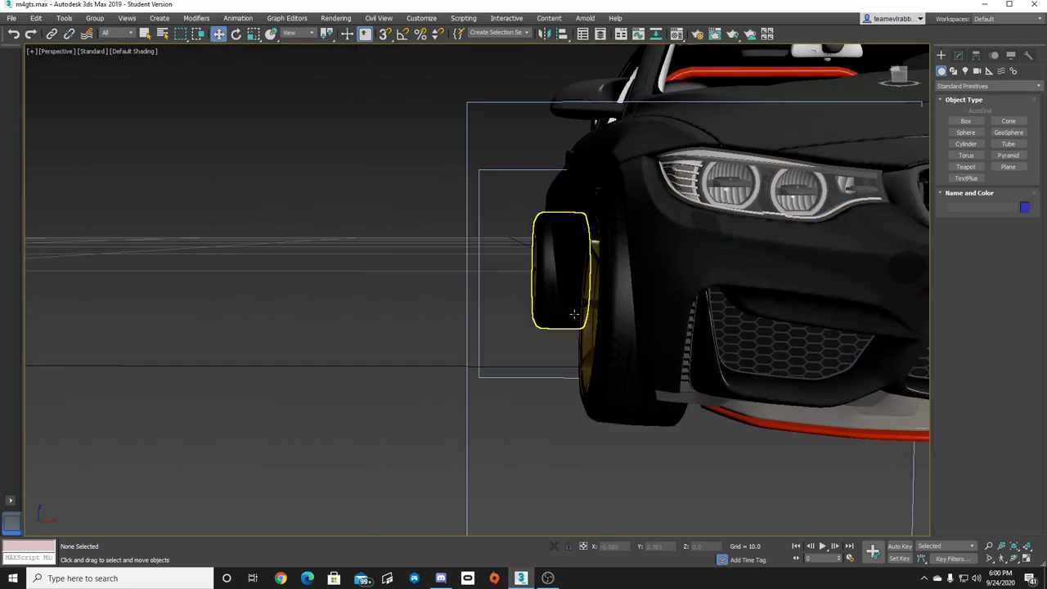
pyautogui.moveTo(900, 75); pyautogui.dragTo(920, 75)
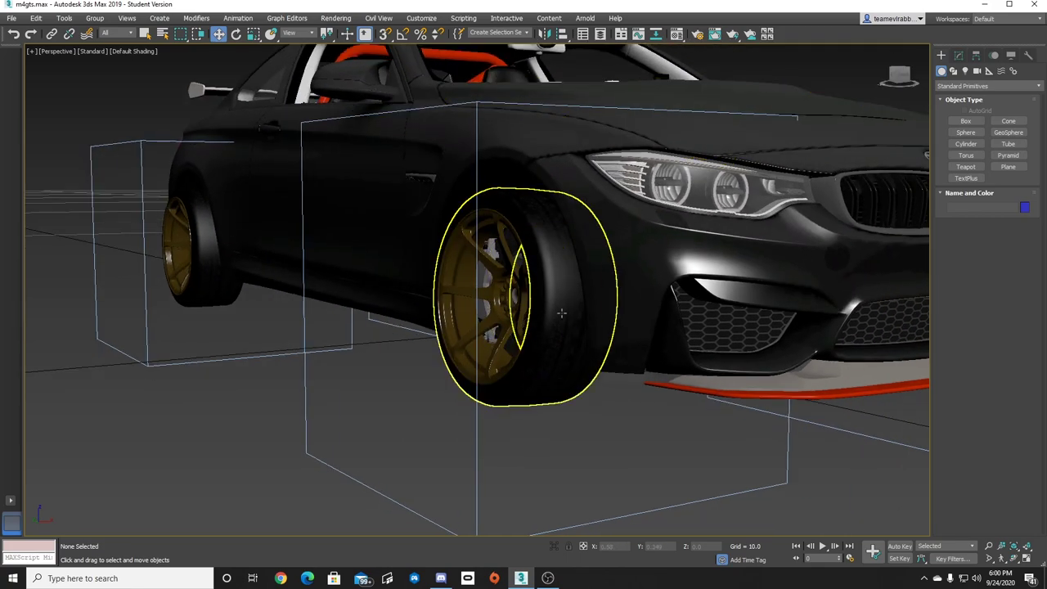
pyautogui.click(560, 312)
pyautogui.moveTo(561, 296); pyautogui.dragTo(559, 295)
pyautogui.click(706, 456)
# Select the two racing seats in the separate white roll cage and move them down along the Z axis.
pyautogui.scroll(-4, 634, 356)
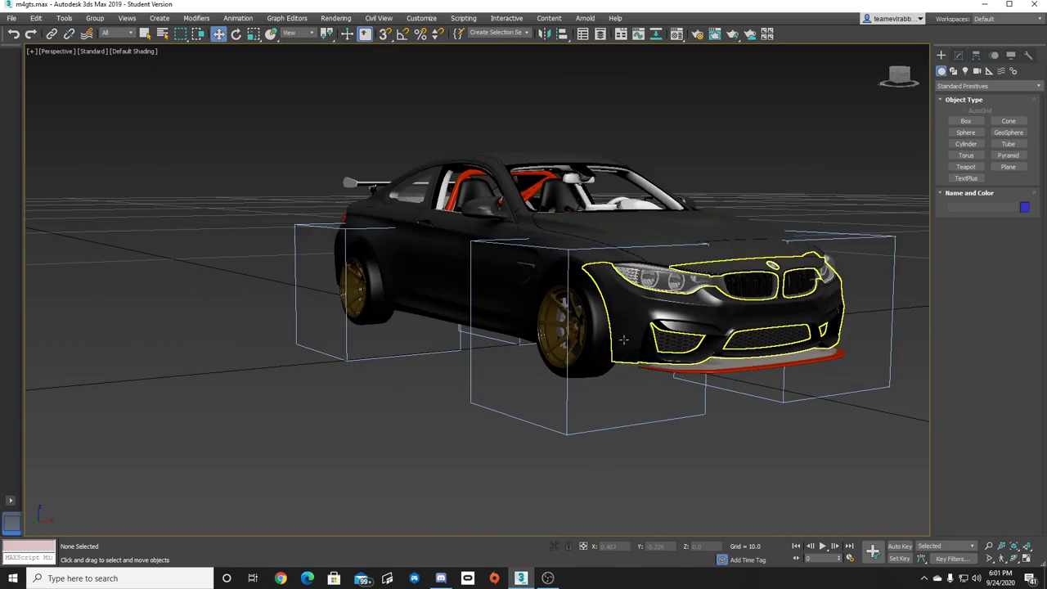
pyautogui.moveTo(903, 79)
pyautogui.mouseDown()
pyautogui.moveTo(859, 77)
pyautogui.moveTo(902, 87)
pyautogui.mouseUp()
pyautogui.moveTo(903, 219); pyautogui.dragTo(449, 120, button='middle')
pyautogui.scroll(-5, 449, 120)
pyautogui.scroll(2, 496, 105)
pyautogui.moveTo(512, 94); pyautogui.dragTo(480, 306, button='middle')
pyautogui.moveTo(442, 81); pyautogui.dragTo(474, 221, button='middle')
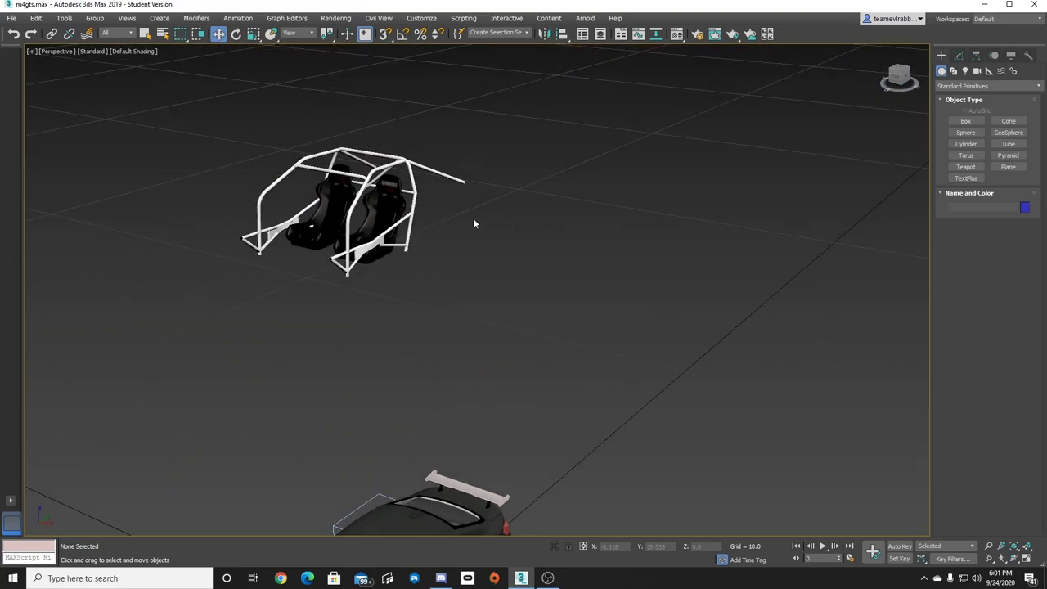
pyautogui.click(320, 207)
pyautogui.keyDown('ctrl'); pyautogui.click(386, 197); pyautogui.keyUp('ctrl')
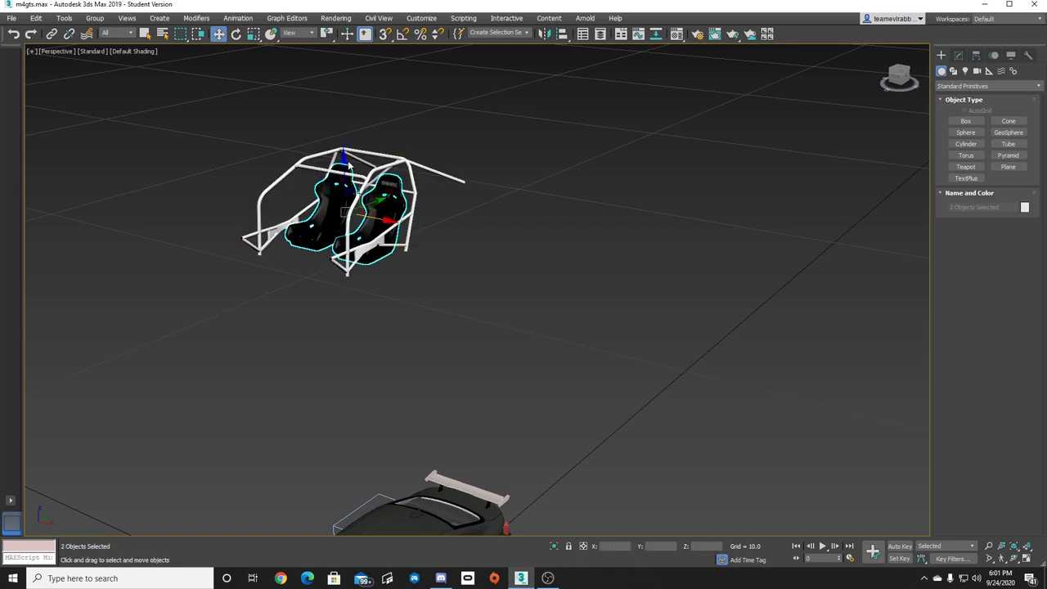
pyautogui.moveTo(344, 162); pyautogui.dragTo(361, 398)
pyautogui.moveTo(414, 486); pyautogui.dragTo(356, 198, button='middle')
pyautogui.scroll(4, 325, 248)
pyautogui.moveTo(411, 381); pyautogui.dragTo(417, 304, button='middle')
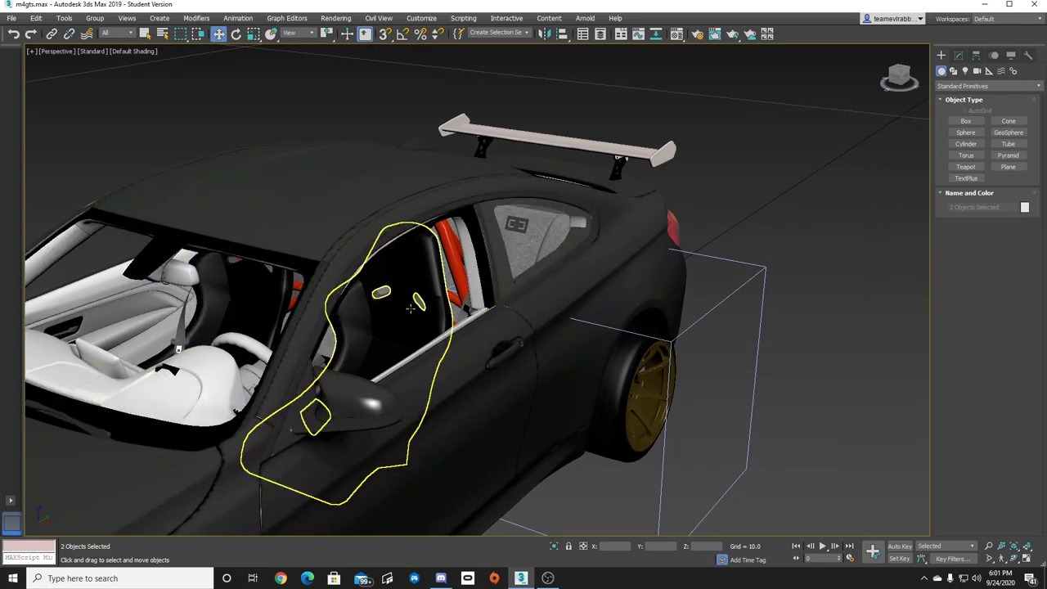
# Delete the driver-side racing seat inside the car together with its leftover dark parts behind the door window.
pyautogui.moveTo(904, 83)
pyautogui.mouseDown()
pyautogui.moveTo(894, 62)
pyautogui.moveTo(897, 93)
pyautogui.mouseUp()
pyautogui.click(557, 256)
pyautogui.press('Delete')
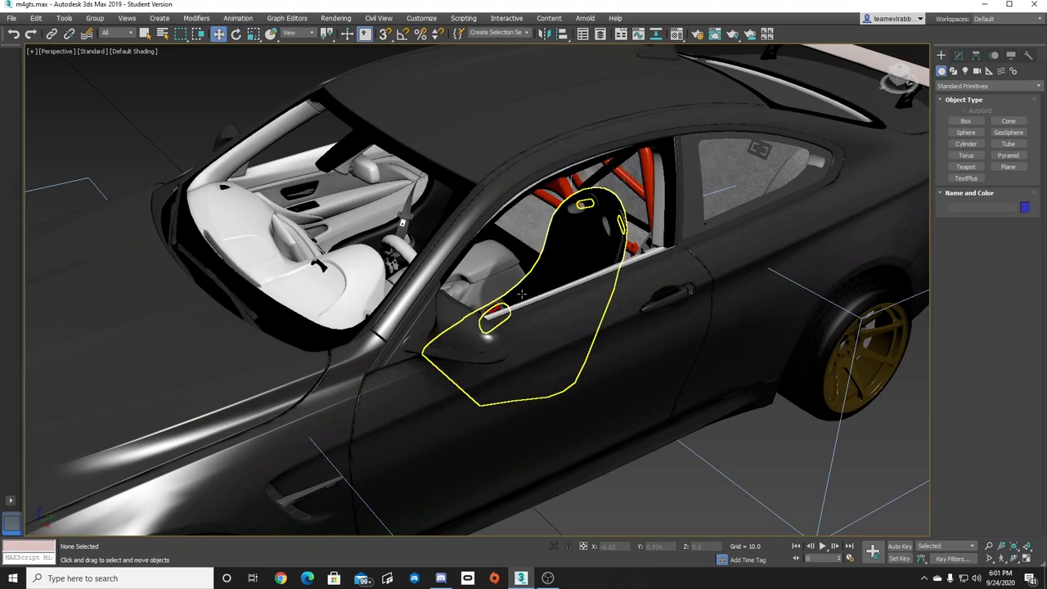
pyautogui.scroll(3, 555, 279)
pyautogui.click(567, 228)
pyautogui.press('Delete')
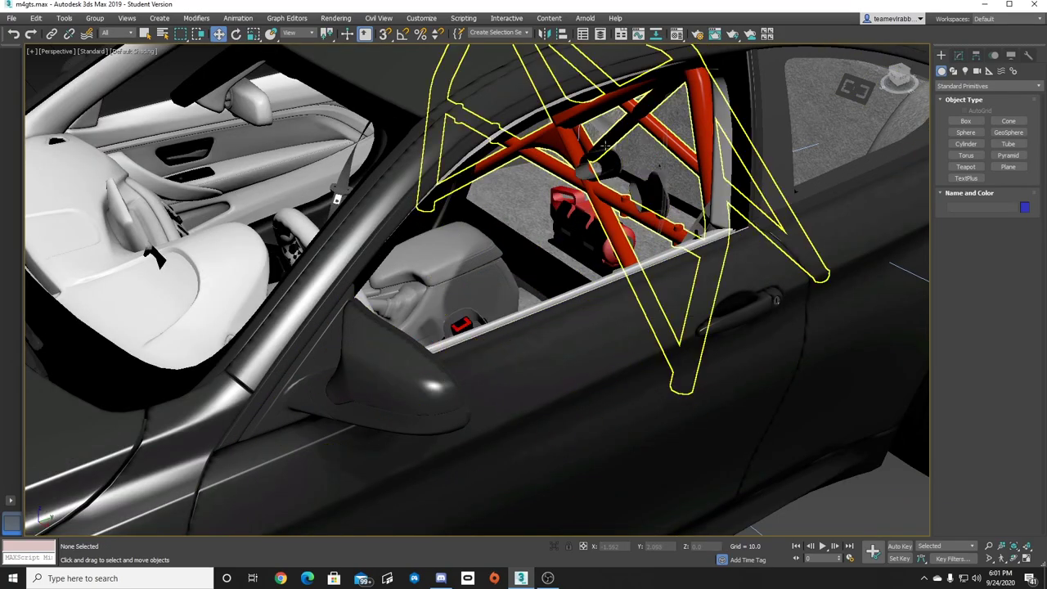
pyautogui.click(601, 167)
pyautogui.press('Delete')
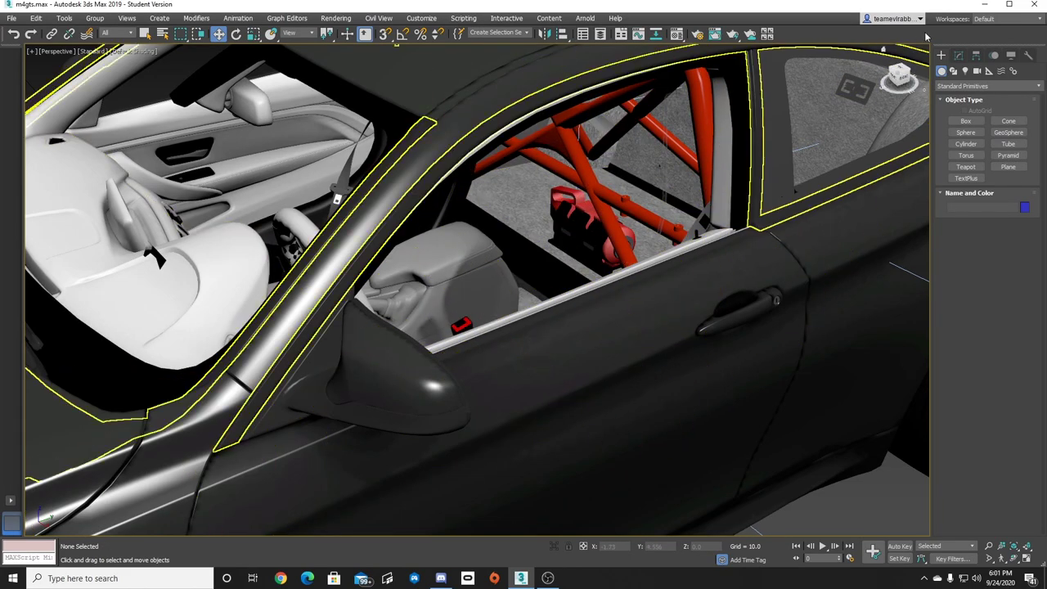
# Delete the remaining racing seat inside the car on the passenger side, together with its leftover dark backing part.
pyautogui.moveTo(899, 76); pyautogui.dragTo(720, 85)
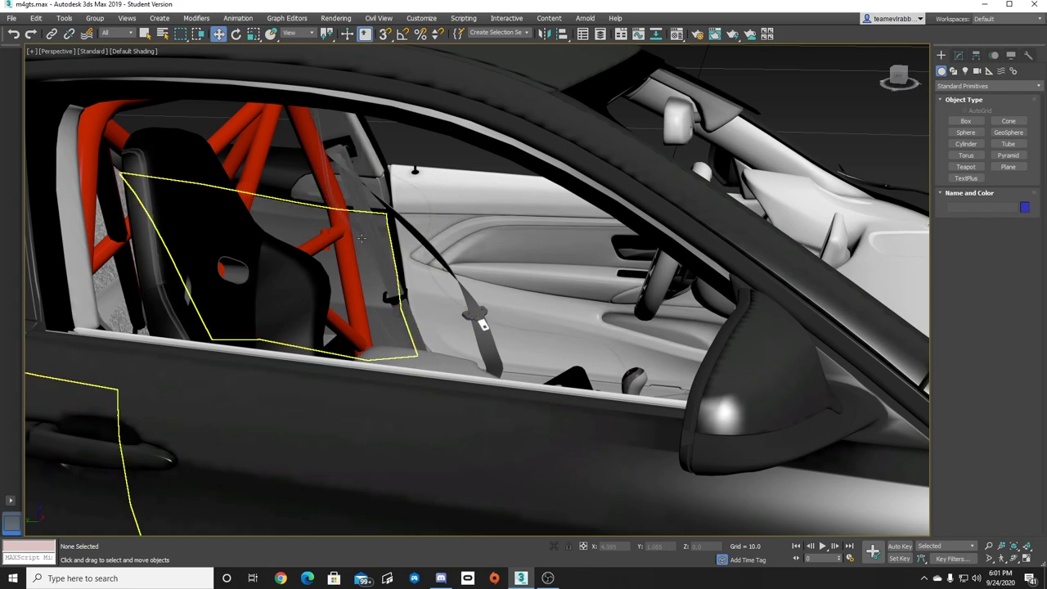
pyautogui.scroll(-3, 356, 238)
pyautogui.click(252, 245)
pyautogui.press('Delete')
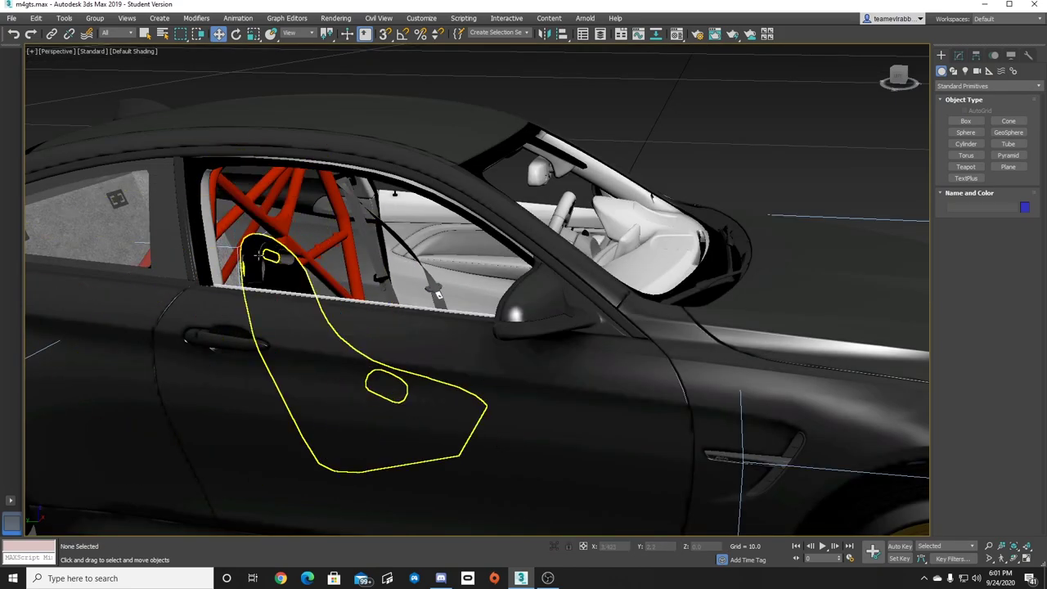
pyautogui.click(269, 254)
pyautogui.press('Delete')
pyautogui.scroll(3, 317, 350)
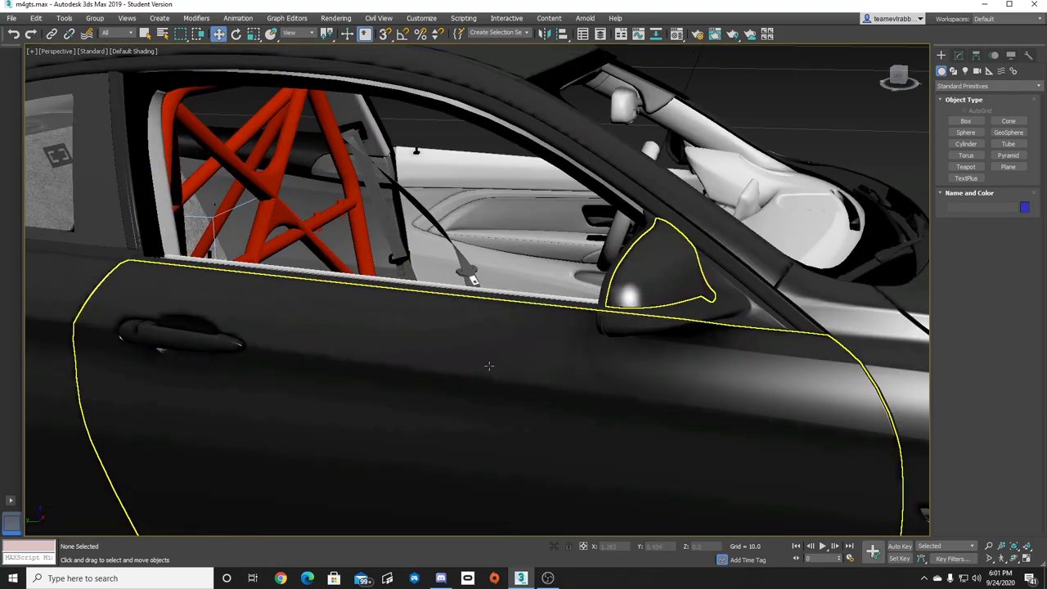
# Select the white roll cage floating above the car and move it down along the Z axis to just above the roof.
pyautogui.moveTo(900, 79); pyautogui.dragTo(889, 92)
pyautogui.moveTo(408, 362)
pyautogui.keyDown('alt'); pyautogui.mouseDown(button='middle')
pyautogui.moveTo(340, 396)
pyautogui.moveTo(213, 319)
pyautogui.moveTo(409, 362)
pyautogui.mouseUp(button='middle'); pyautogui.keyUp('alt')
pyautogui.scroll(-10, 632, 155)
pyautogui.moveTo(672, 147); pyautogui.dragTo(448, 498, button='middle')
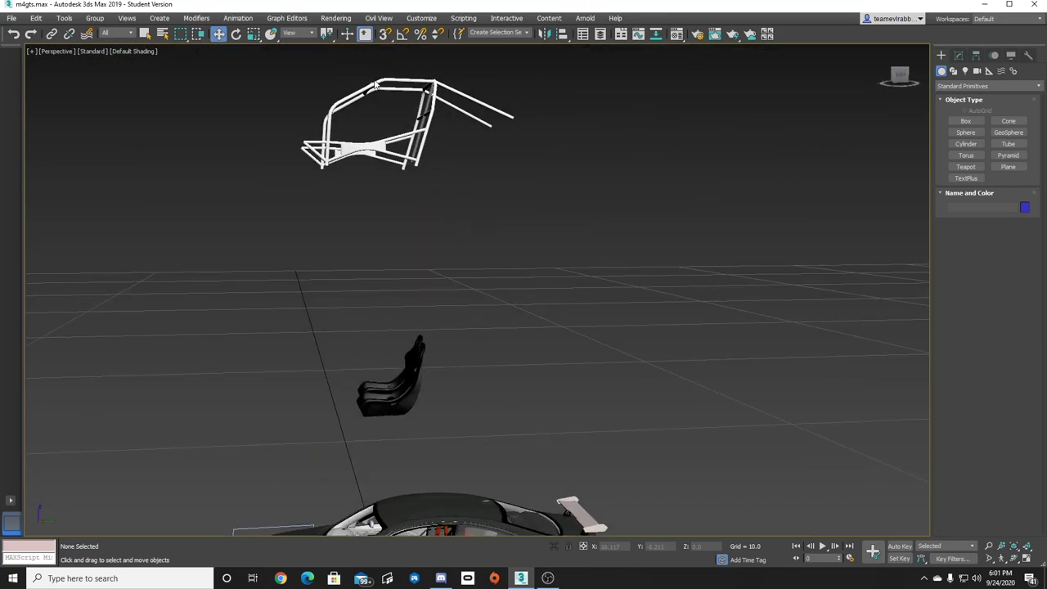
pyautogui.click(375, 84)
pyautogui.moveTo(368, 143); pyautogui.dragTo(369, 428)
pyautogui.moveTo(482, 464); pyautogui.dragTo(451, 319, button='middle')
pyautogui.scroll(2, 363, 210)
pyautogui.scroll(-2, 447, 411)
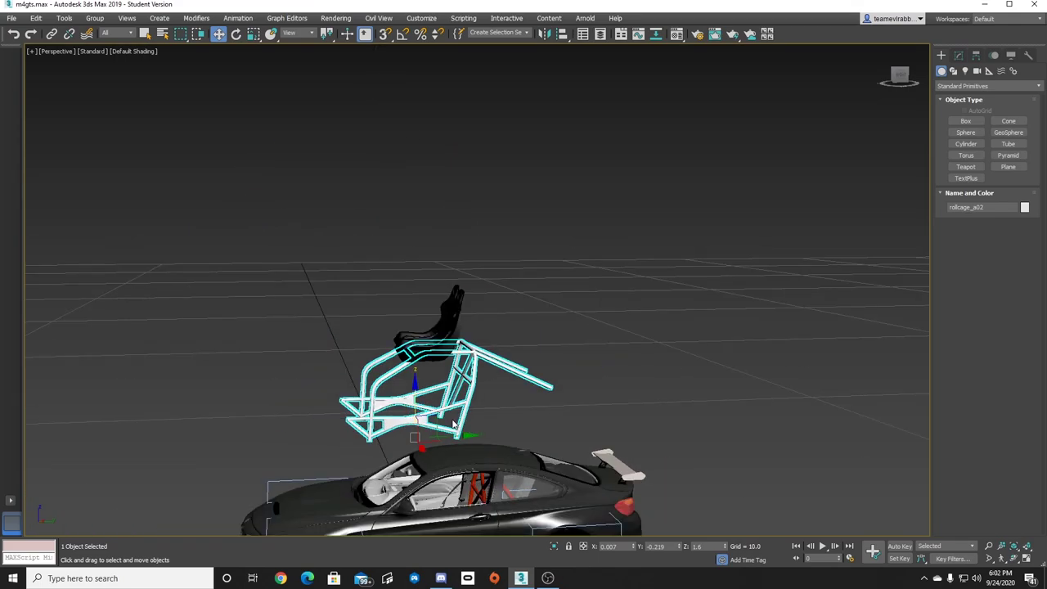
pyautogui.moveTo(415, 398)
pyautogui.mouseDown()
pyautogui.moveTo(416, 190)
pyautogui.moveTo(423, 395)
pyautogui.mouseUp()
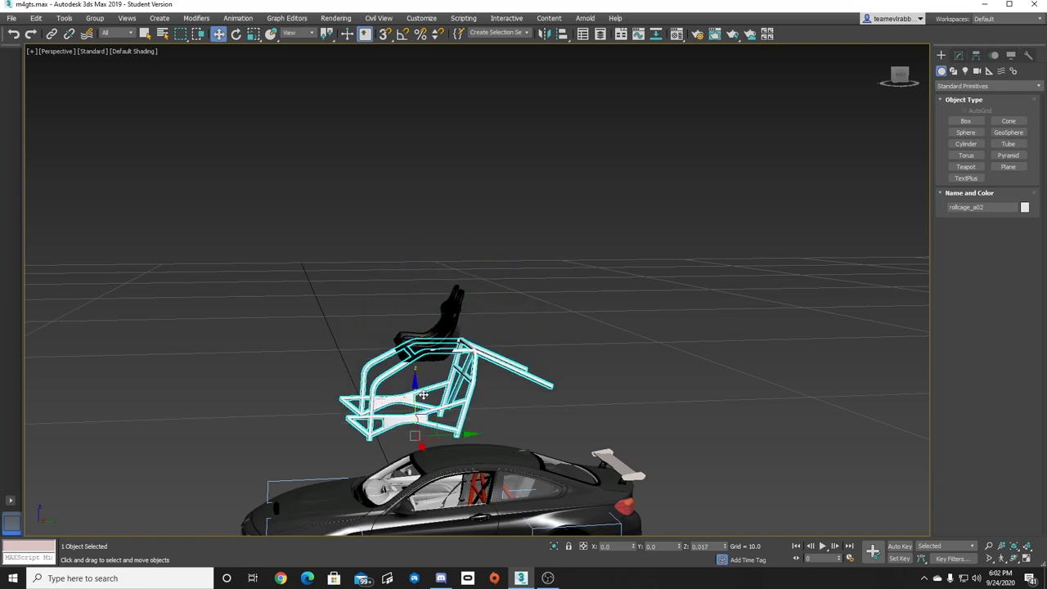
# Isolate the white roll cage and, at Element level of its Editable Mesh, delete the two long rear brace tubes.
pyautogui.click(555, 547)
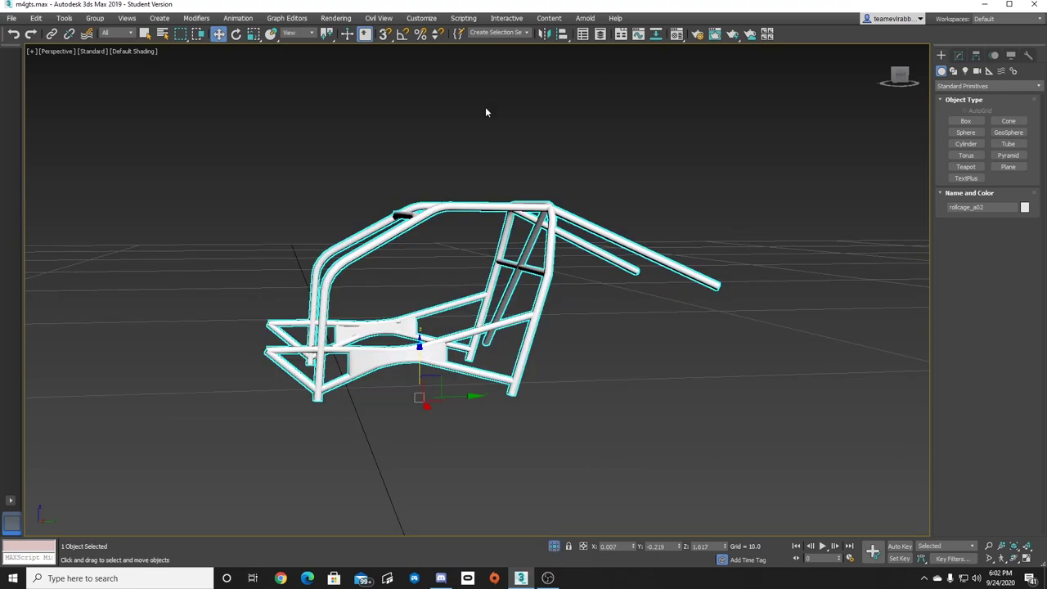
pyautogui.click(785, 173)
pyautogui.moveTo(900, 79)
pyautogui.mouseDown()
pyautogui.moveTo(918, 93)
pyautogui.moveTo(892, 86)
pyautogui.mouseUp()
pyautogui.click(541, 211)
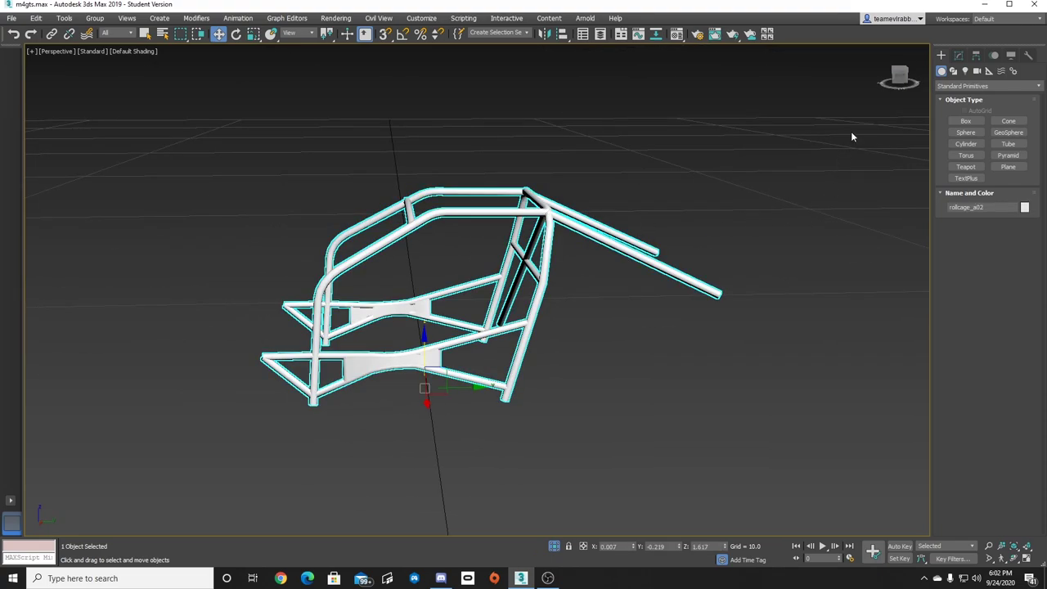
pyautogui.click(960, 56)
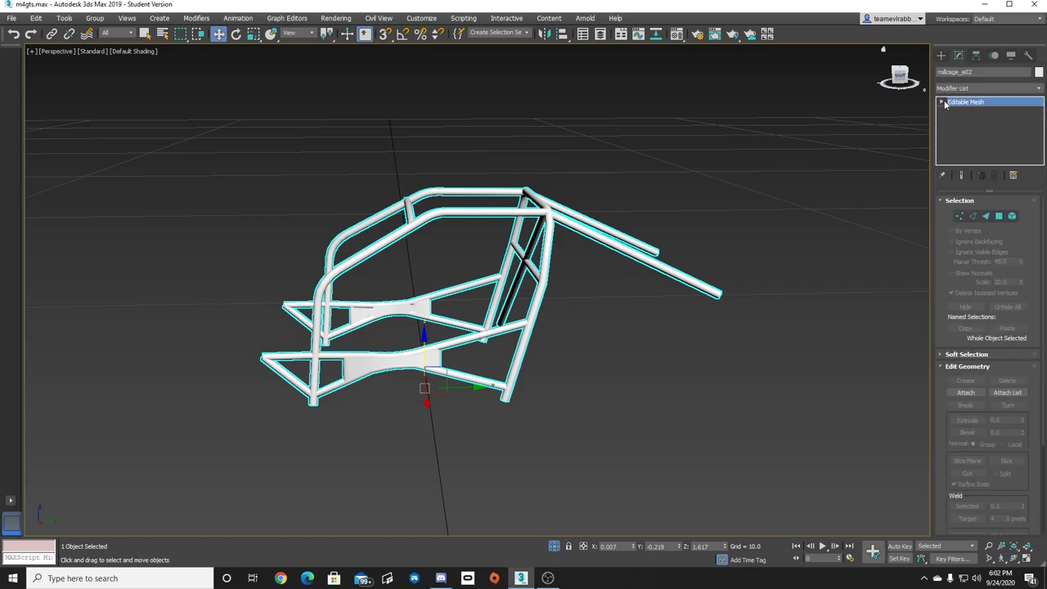
pyautogui.click(963, 149)
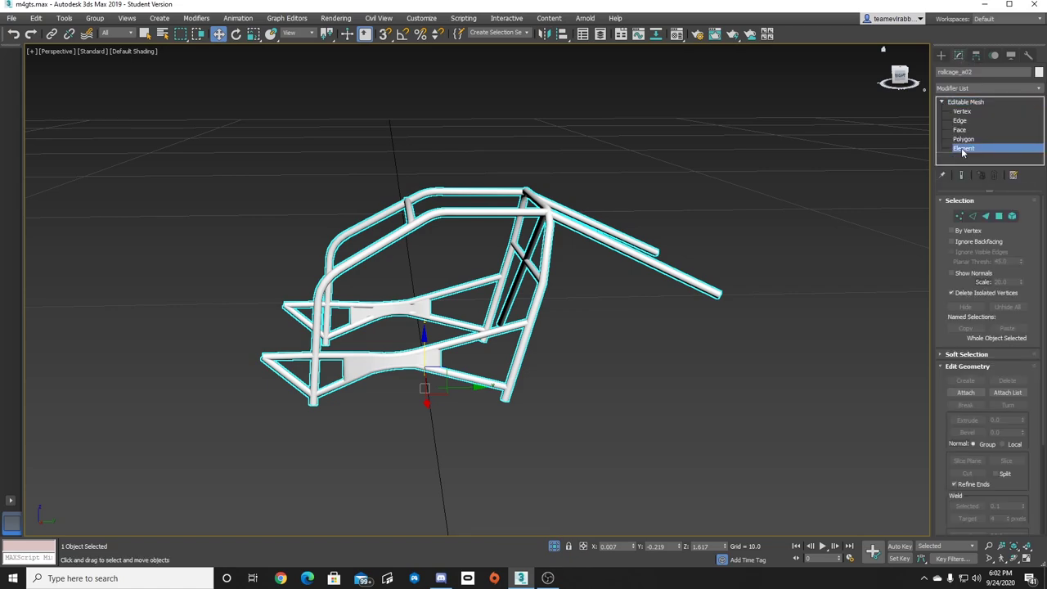
pyautogui.moveTo(668, 343); pyautogui.dragTo(669, 345)
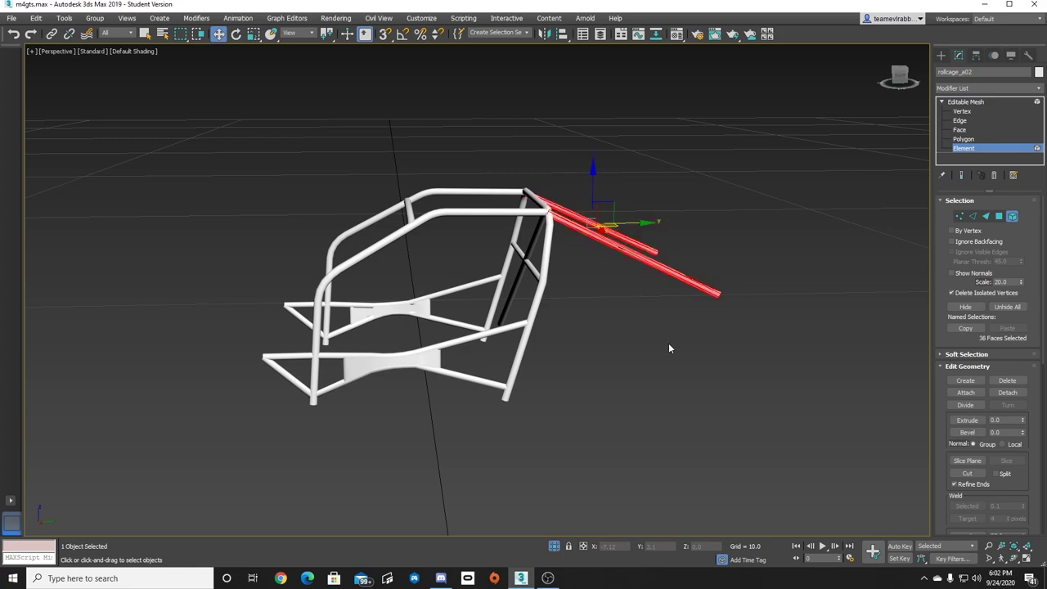
pyautogui.click(678, 335)
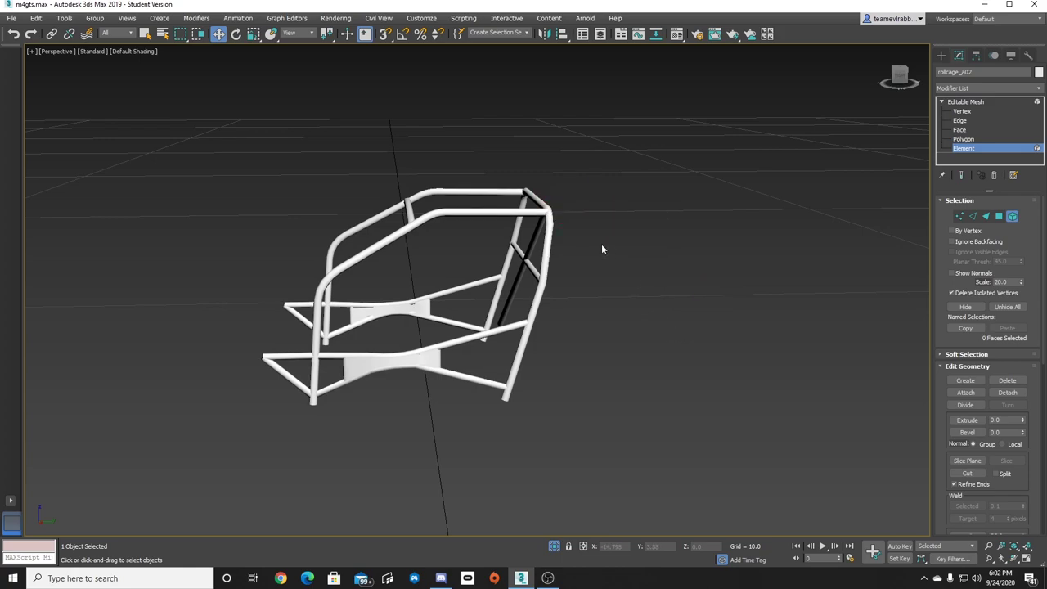
# Delete the roll cage's rear main hoop and the crossed diagonal tubes inside it.
pyautogui.click(548, 232)
pyautogui.press('Delete')
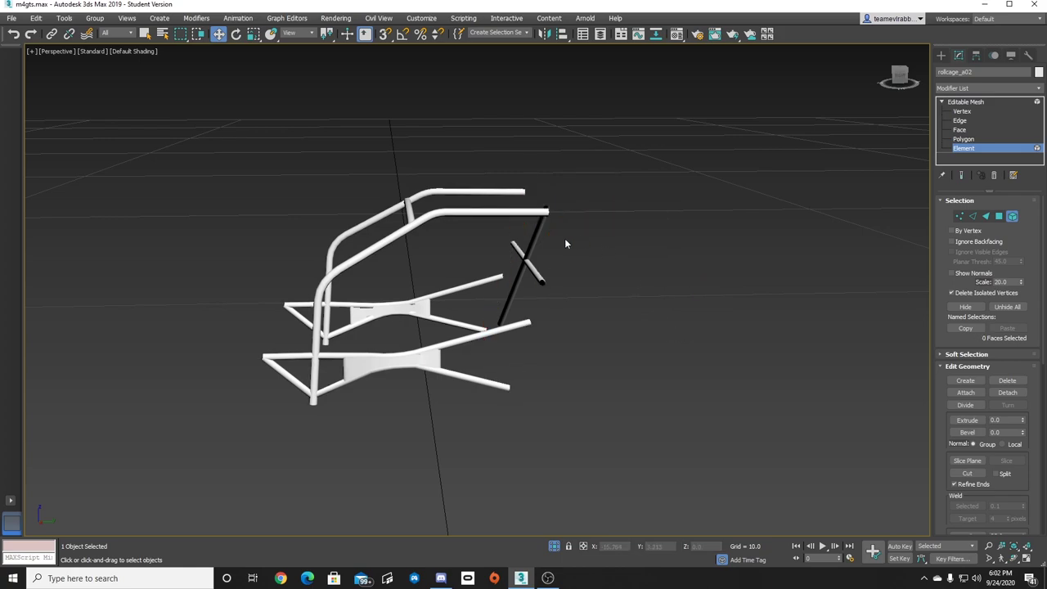
pyautogui.click(533, 235)
pyautogui.press('Delete')
pyautogui.click(536, 274)
pyautogui.press('Delete')
# Finish the element editing, end the isolation to bring back the car and seats, and reselect the trimmed roll cage.
pyautogui.moveTo(902, 76)
pyautogui.mouseDown()
pyautogui.moveTo(872, 67)
pyautogui.moveTo(906, 73)
pyautogui.mouseUp()
pyautogui.click(941, 55)
pyautogui.click(694, 232)
pyautogui.scroll(-2, 601, 242)
pyautogui.click(554, 547)
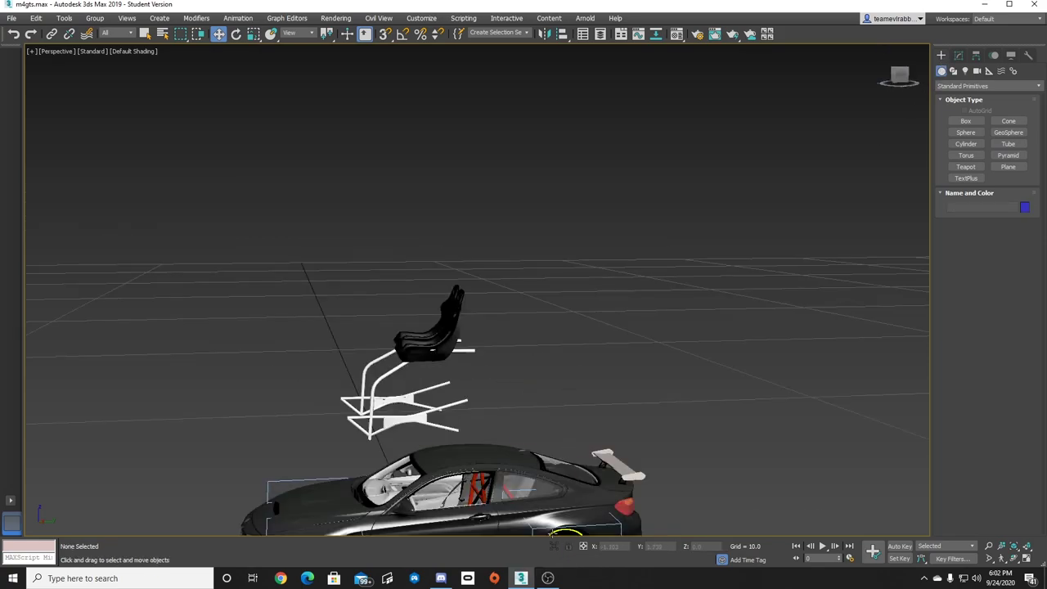
pyautogui.click(406, 271)
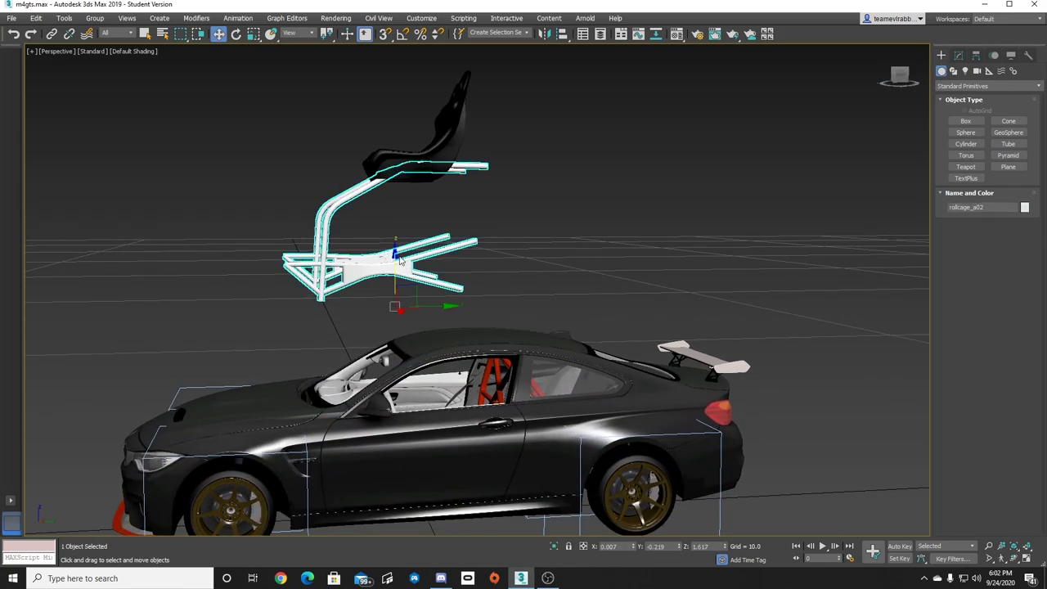